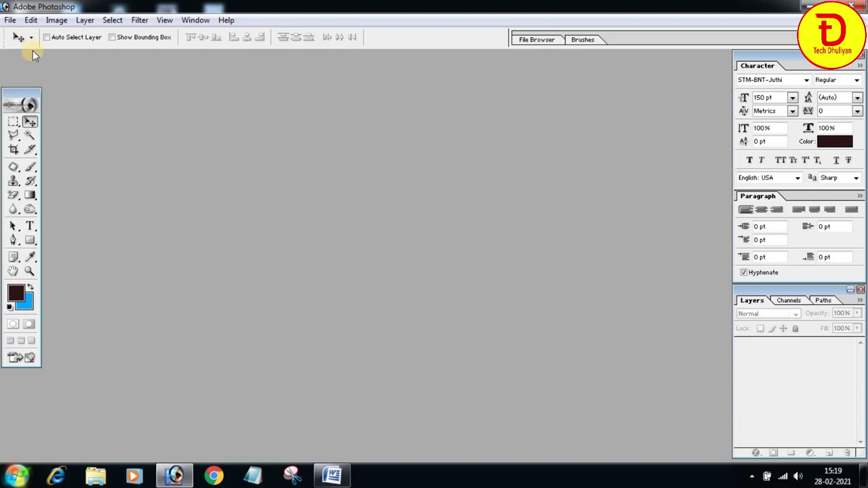
- Start a new document from File > New and name it 'Banner 6X3 ft'
click(9, 21)
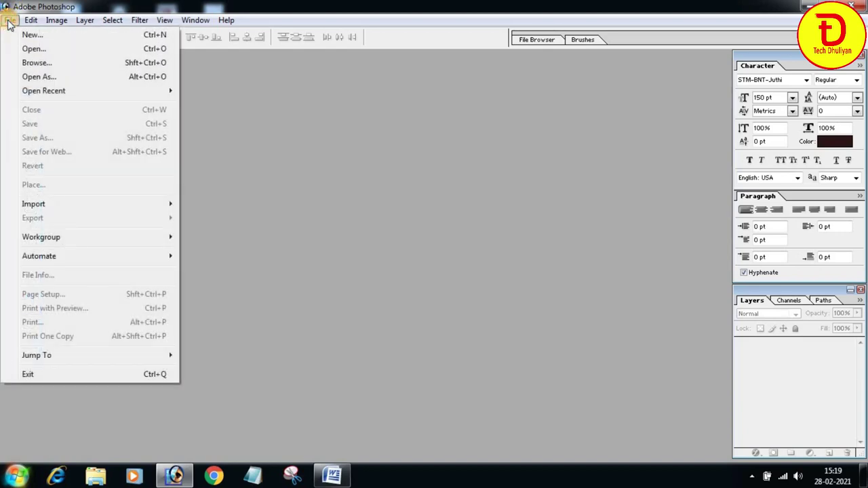
click(41, 38)
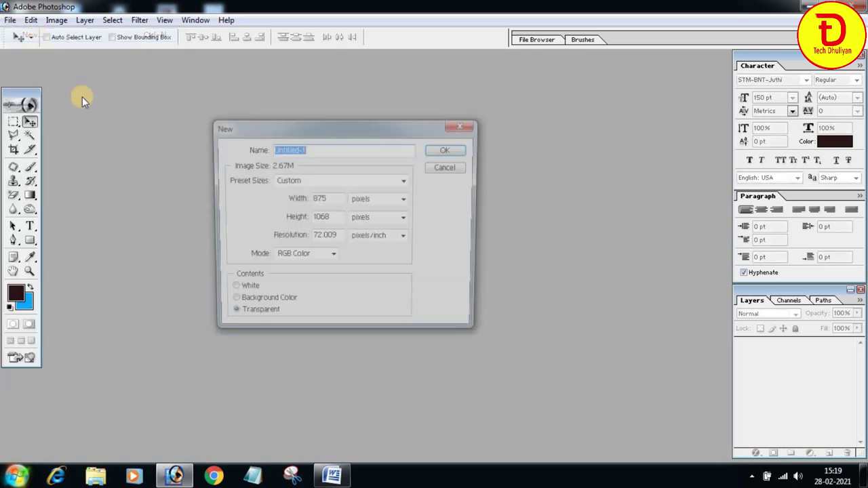
mouse_move(342, 134)
mouse_down()
mouse_move(372, 139)
mouse_move(349, 132)
mouse_up()
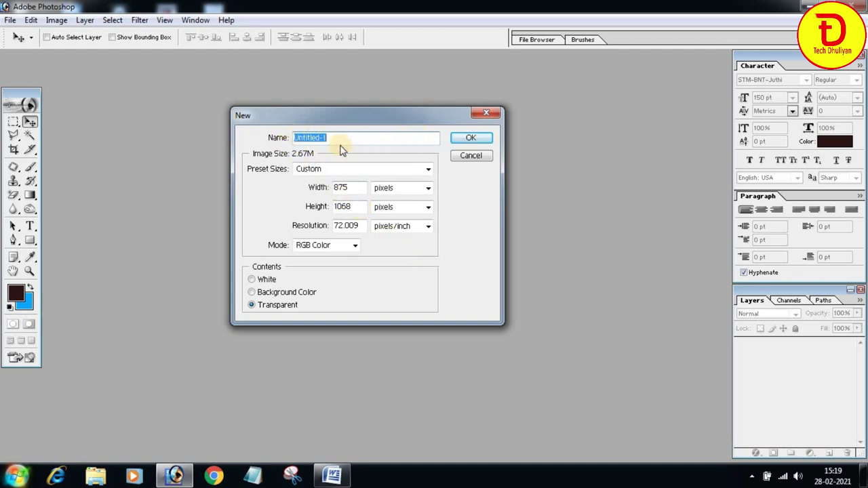
text(Banner 6X3 ft)
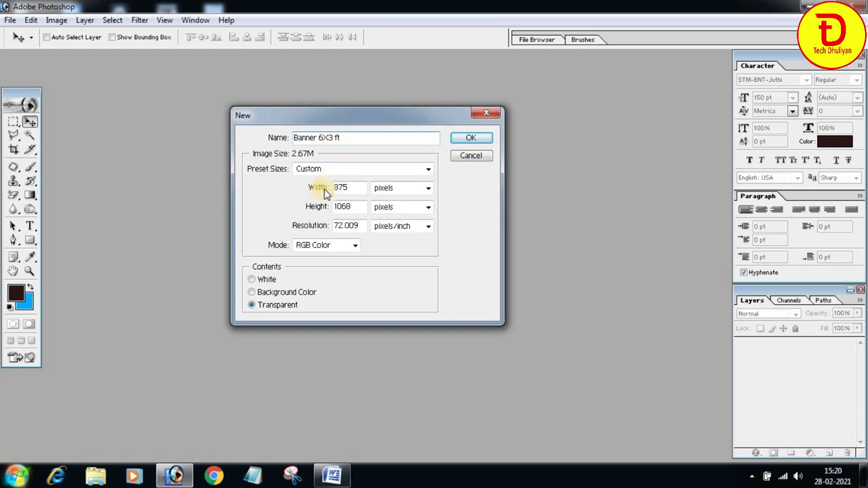
- Set the banner's width to 72 inches and its height to 36 inches
double_click(342, 187)
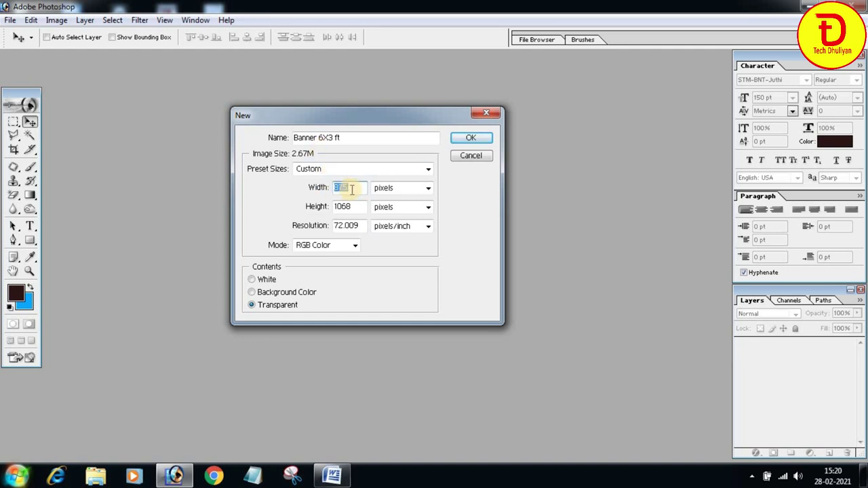
text(72)
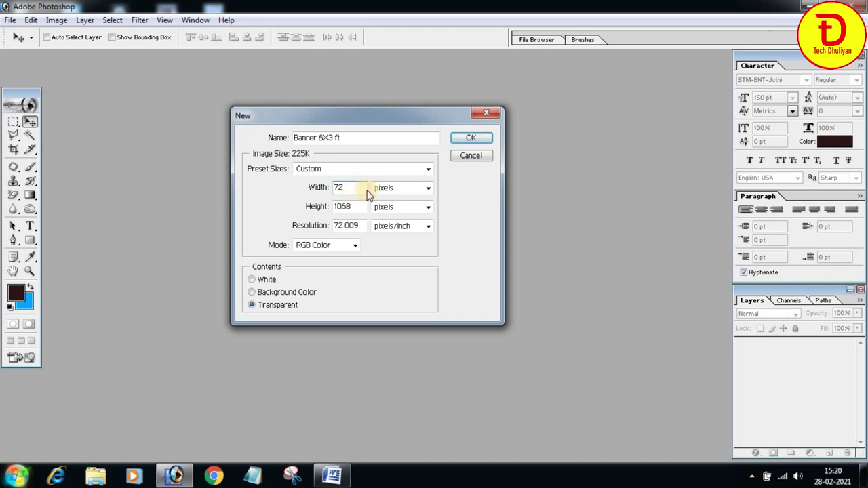
click(428, 189)
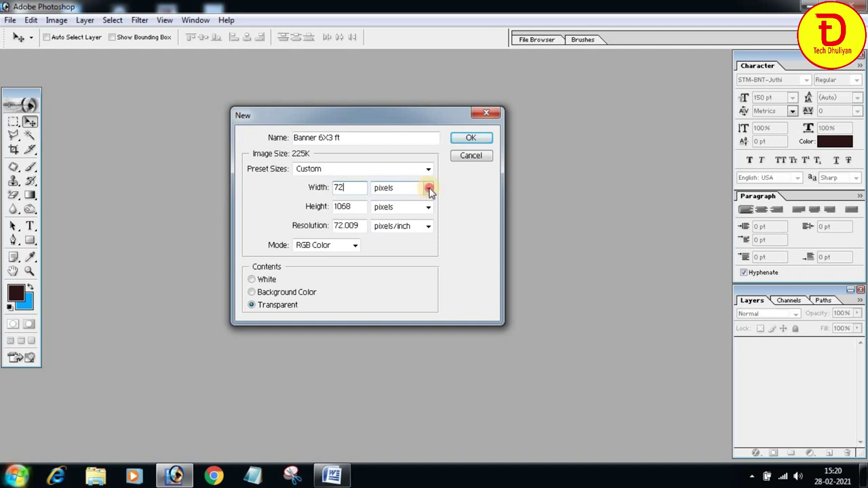
click(397, 212)
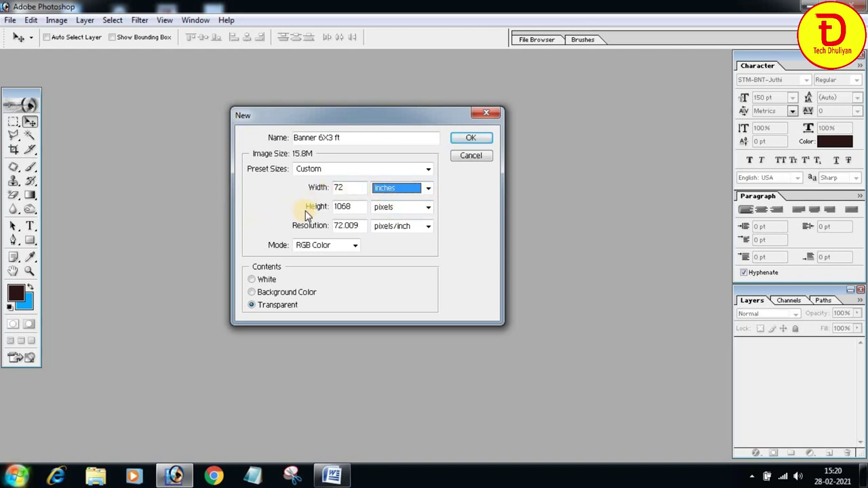
click(354, 207)
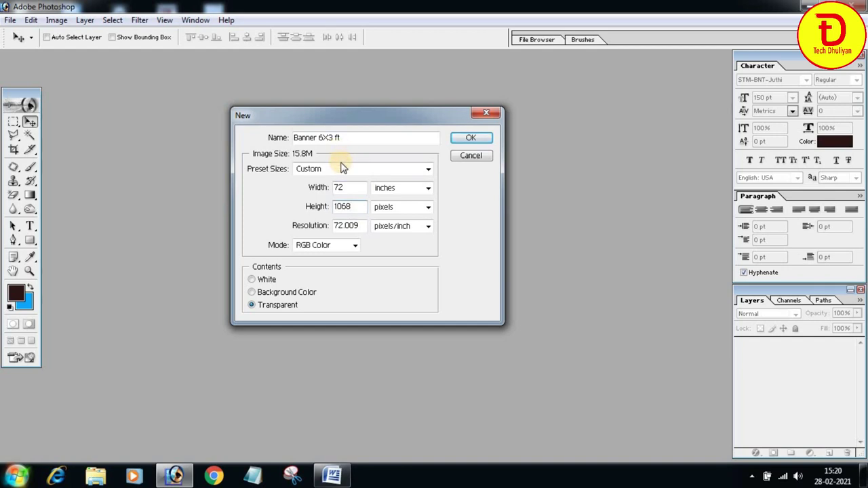
drag(358, 207, 332, 212)
text(36)
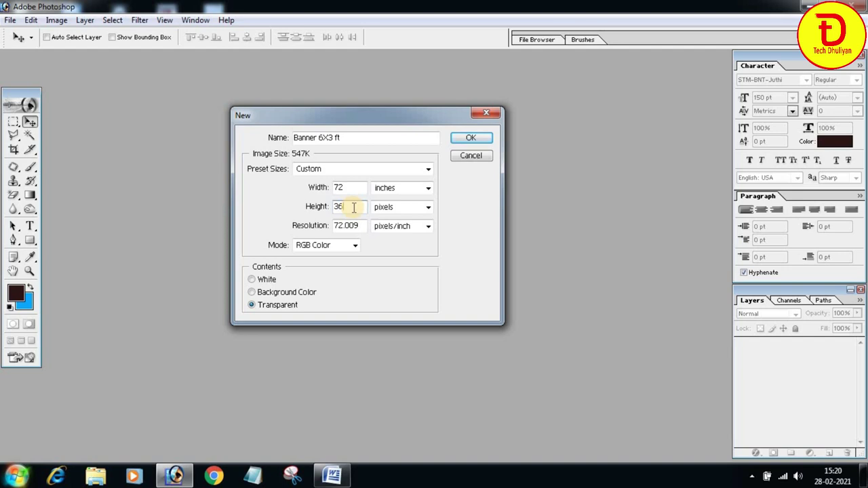
click(422, 207)
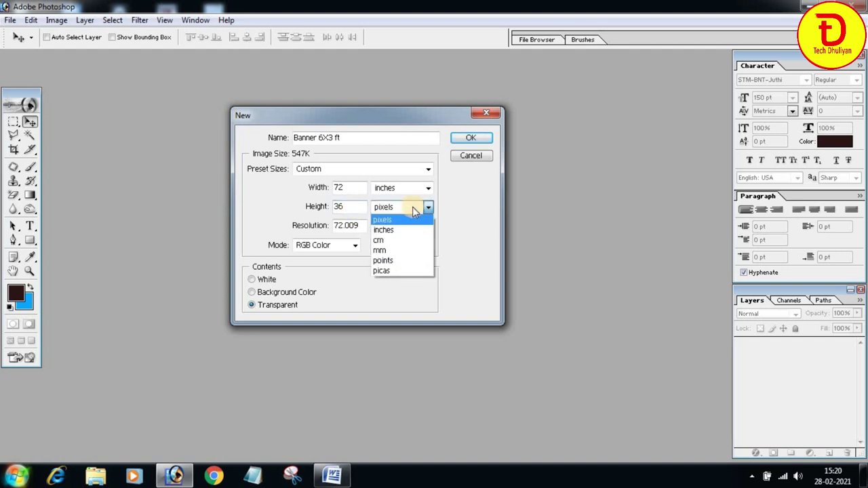
click(390, 230)
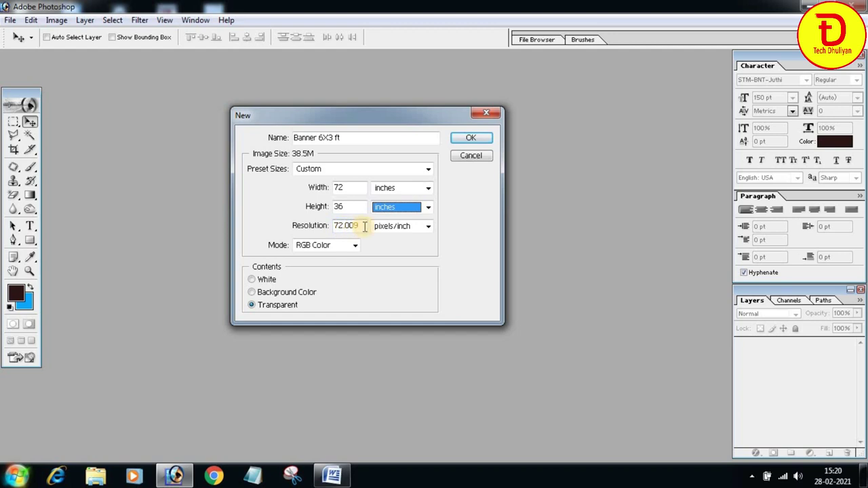
drag(365, 227, 315, 231)
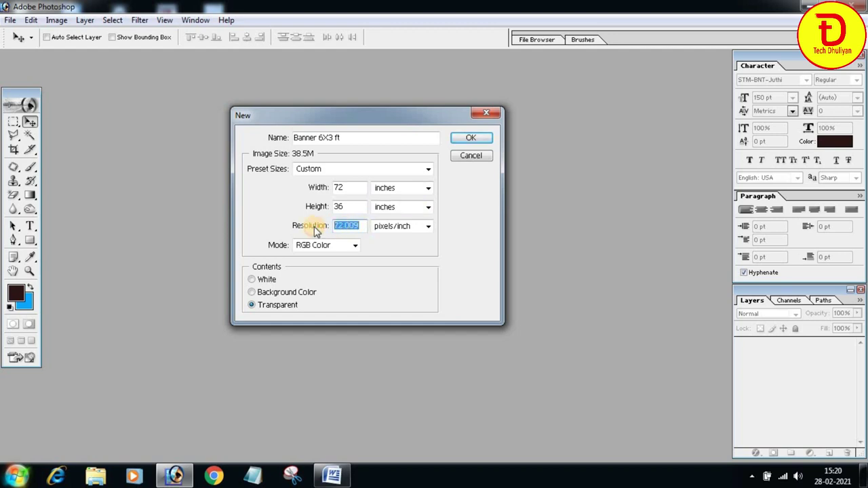
- Set resolution to 72 pixels/inch, keep RGB Color mode, and choose a White background
text(72)
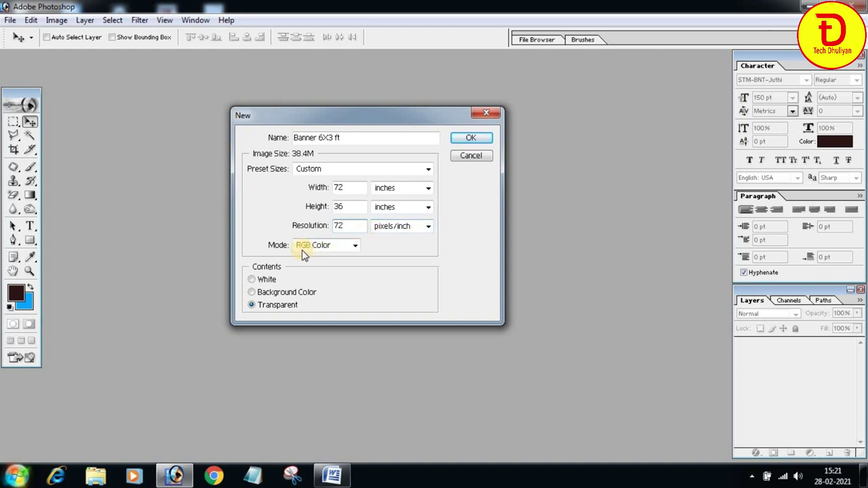
click(354, 245)
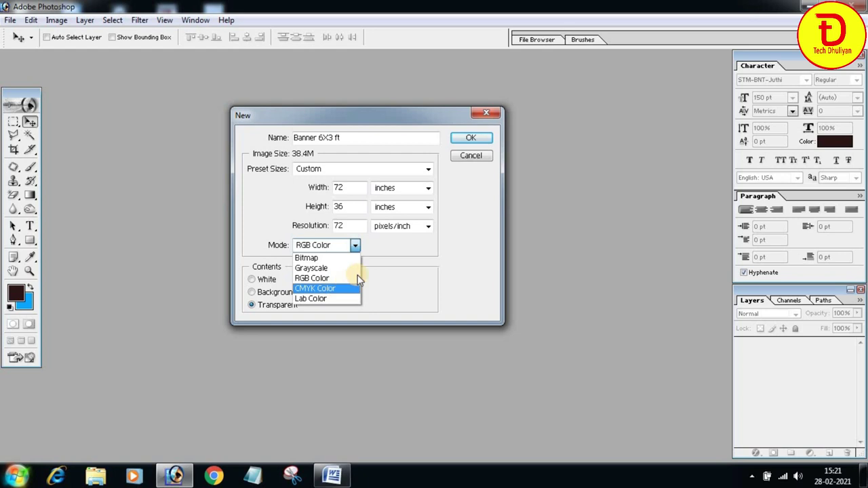
click(373, 256)
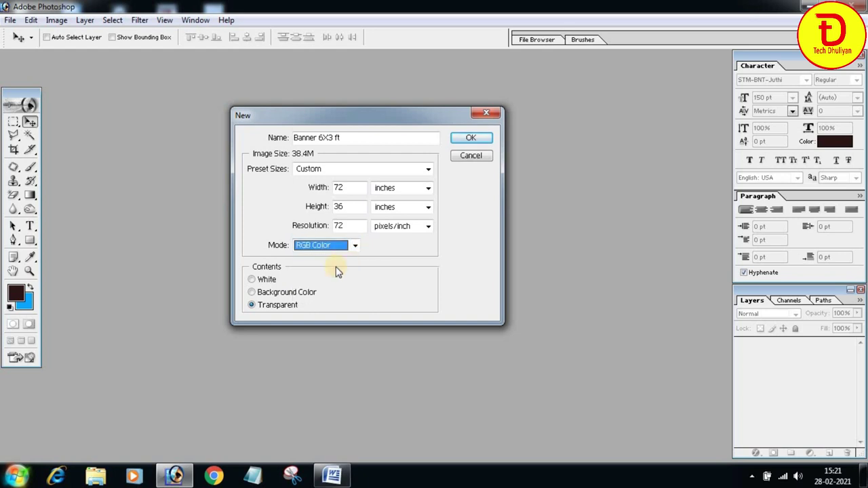
click(252, 279)
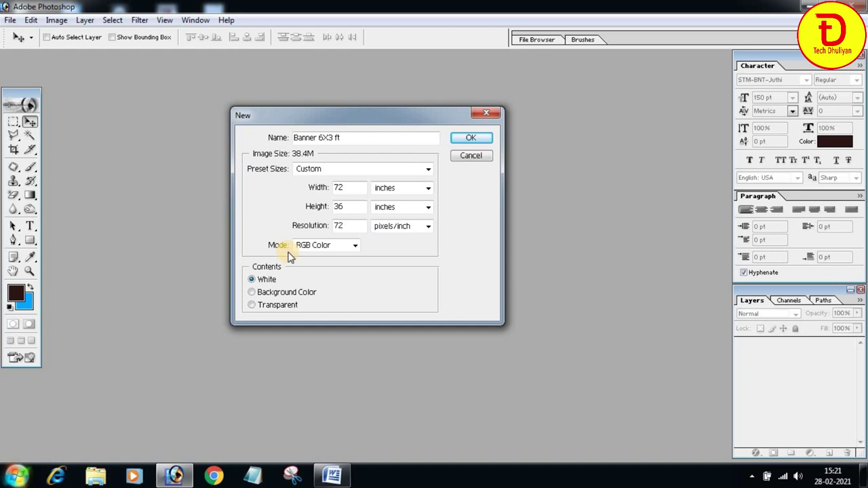
click(355, 246)
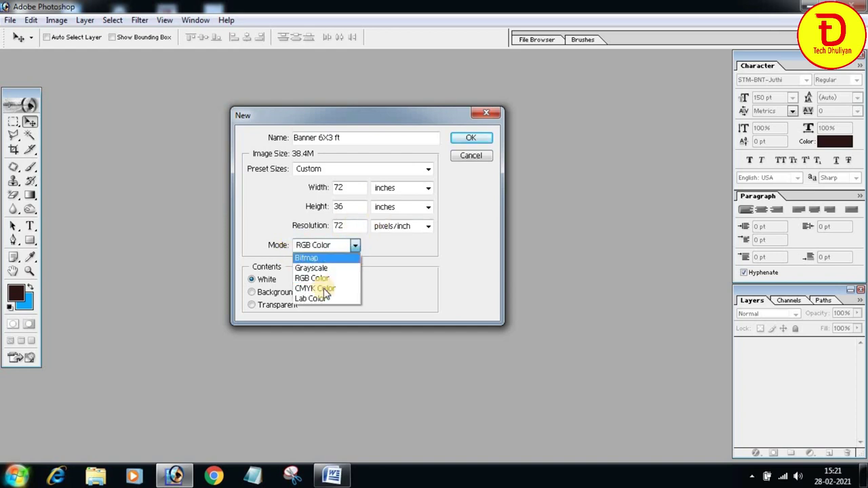
click(384, 271)
- Create the banner, then move and enlarge its window so the whole canvas shows
click(472, 137)
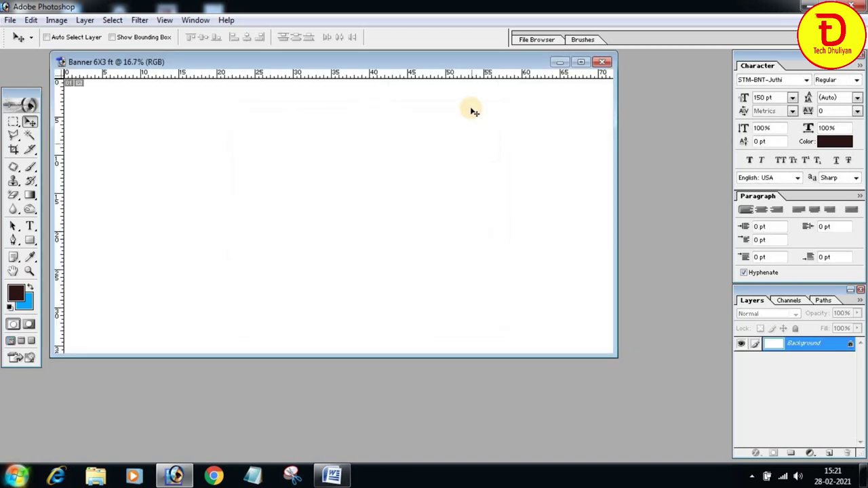
mouse_move(439, 77)
mouse_down()
mouse_move(459, 80)
mouse_move(438, 58)
mouse_up()
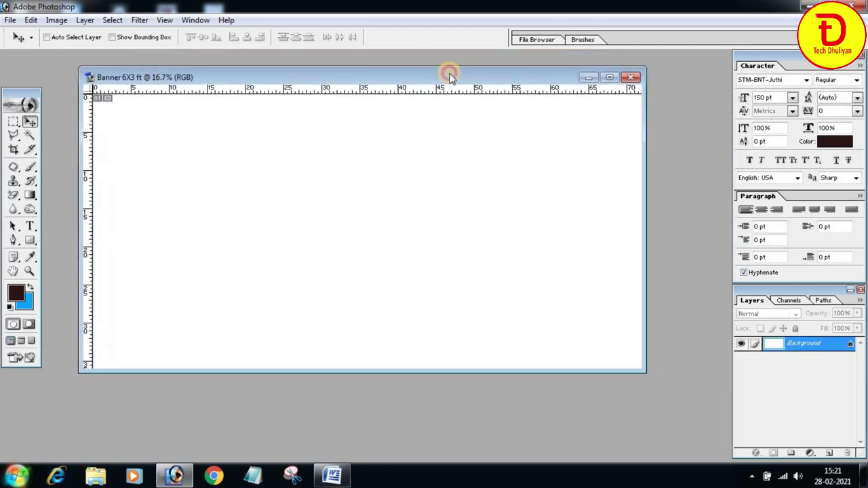
drag(644, 368, 677, 396)
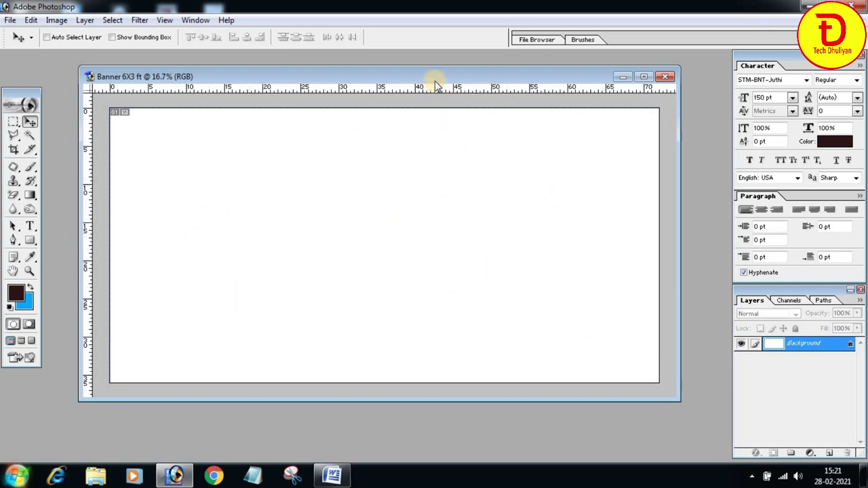
drag(434, 74, 417, 71)
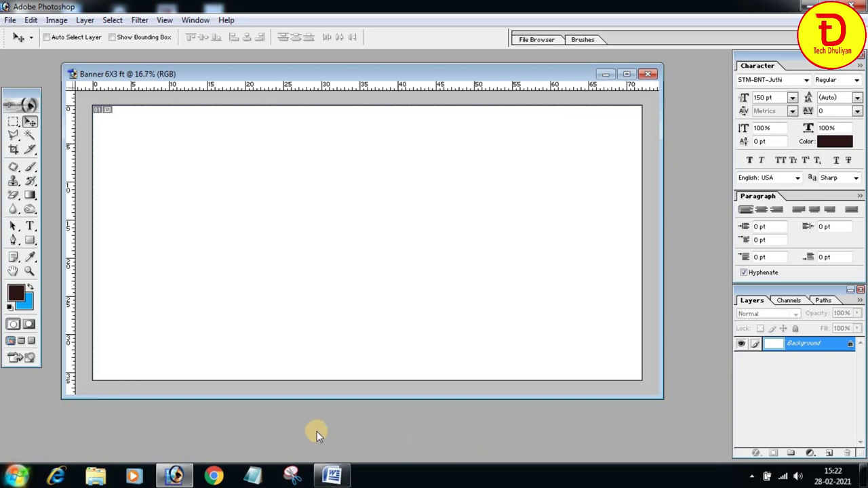
- Open 34-345901_download-wallpapers-spot-light-color-bright-full-hd.jpg from Local Disk (E:) > photo
double_click(368, 432)
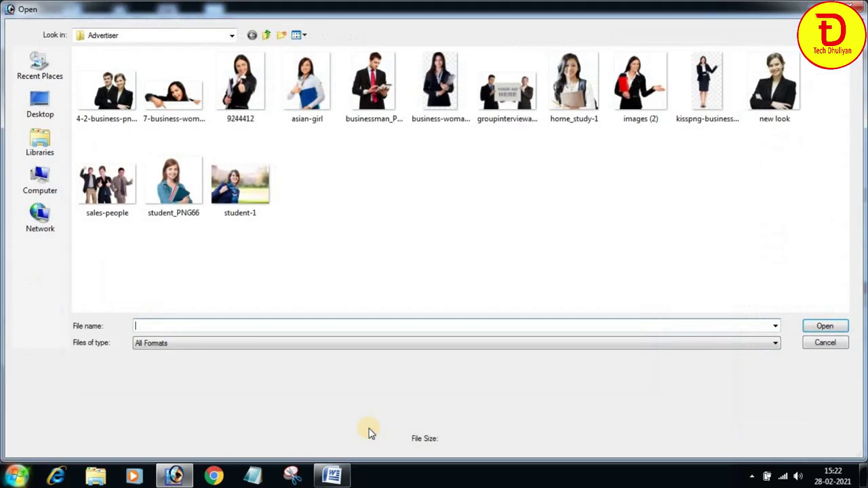
click(38, 178)
double_click(409, 83)
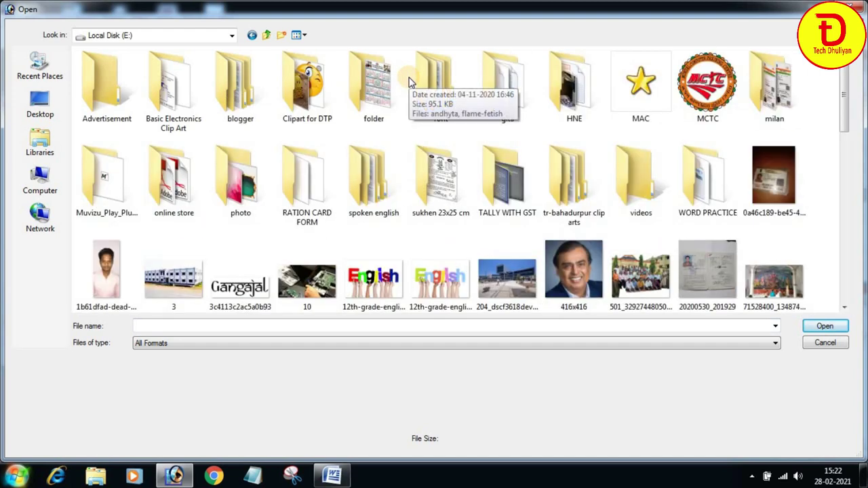
double_click(249, 186)
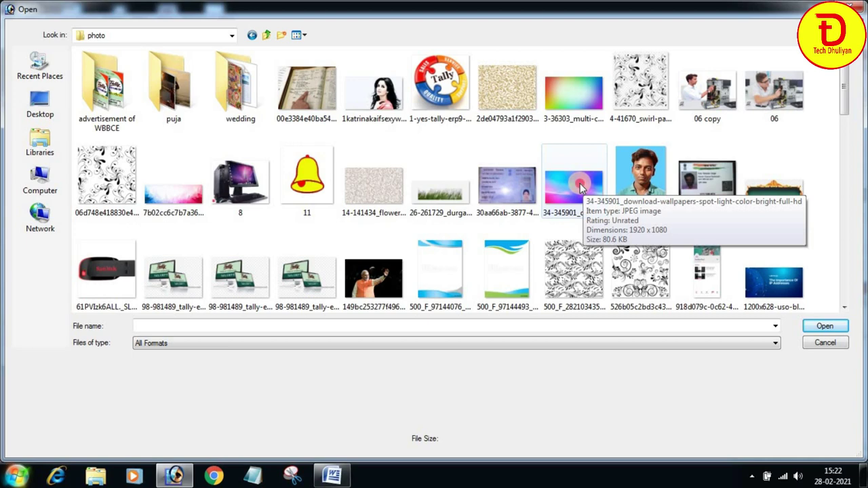
double_click(578, 183)
mouse_move(266, 68)
mouse_down()
mouse_move(270, 88)
mouse_move(239, 111)
mouse_move(228, 281)
mouse_move(257, 193)
mouse_move(248, 136)
mouse_move(242, 270)
mouse_up()
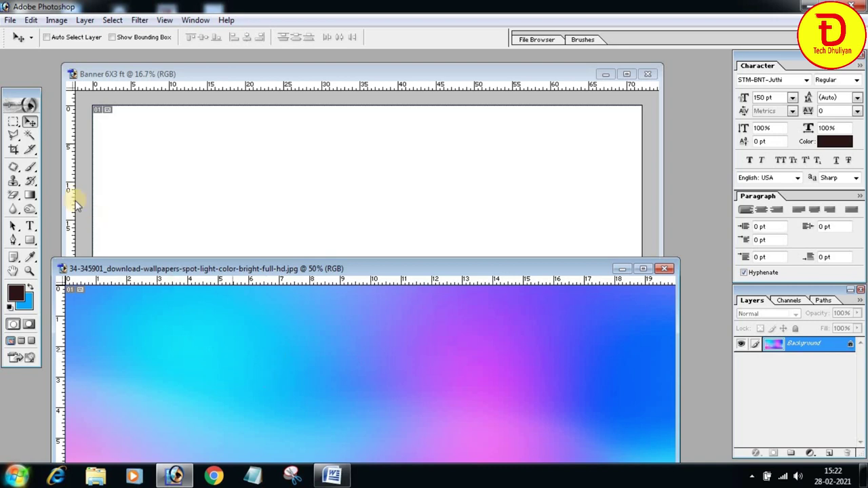
- Copy the wallpaper into the banner as Layer 1, close the original, and place it top-left
click(30, 123)
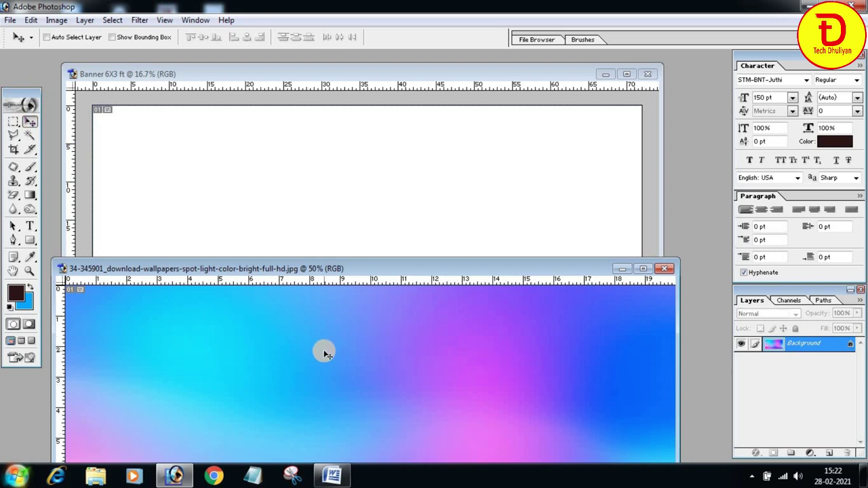
drag(349, 388, 382, 189)
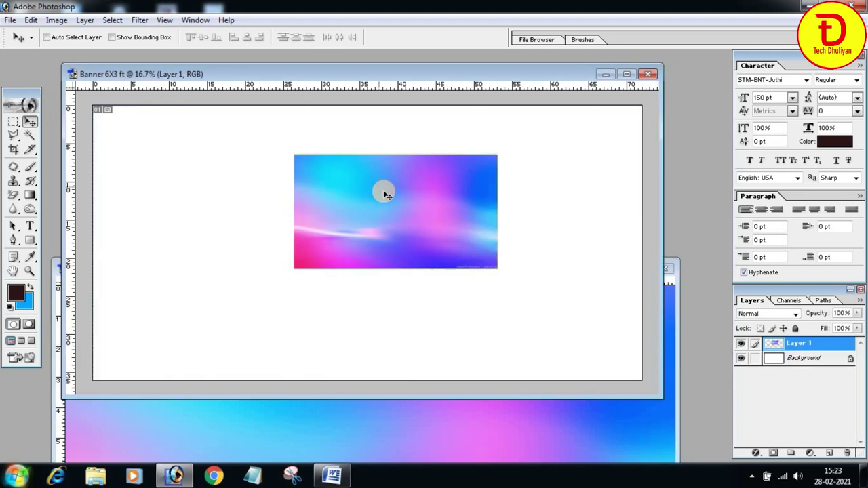
click(639, 437)
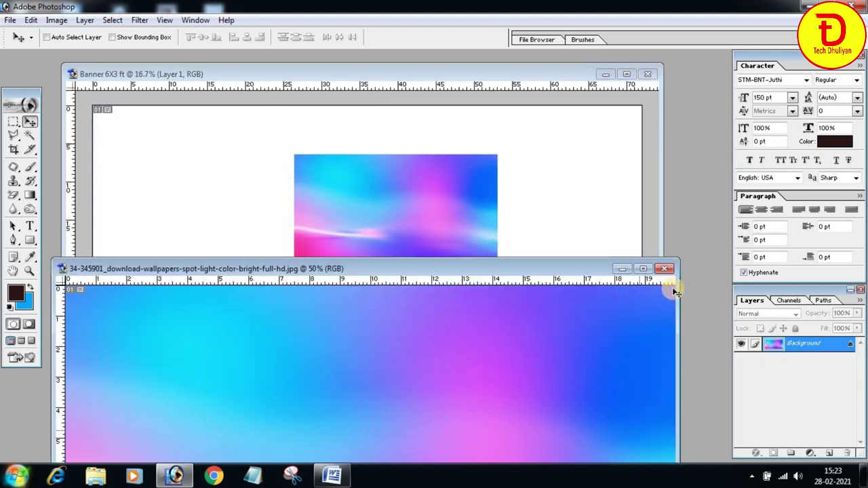
click(664, 269)
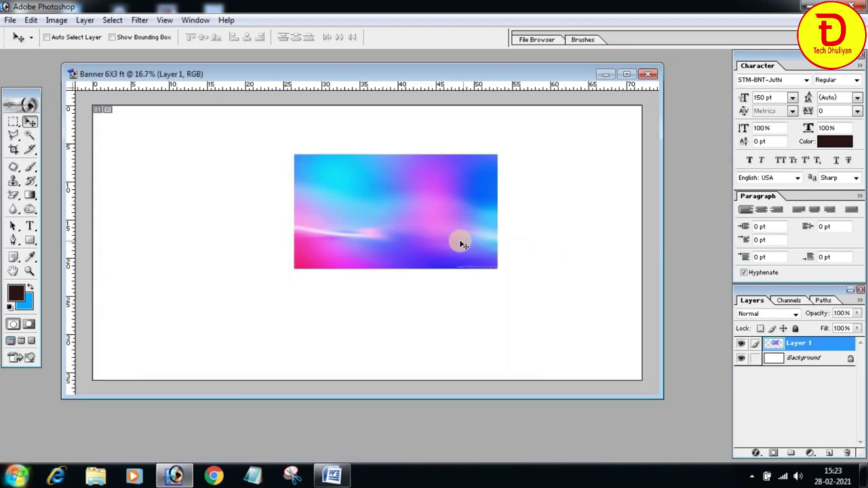
mouse_move(388, 244)
mouse_down()
mouse_move(319, 249)
mouse_move(227, 177)
mouse_up()
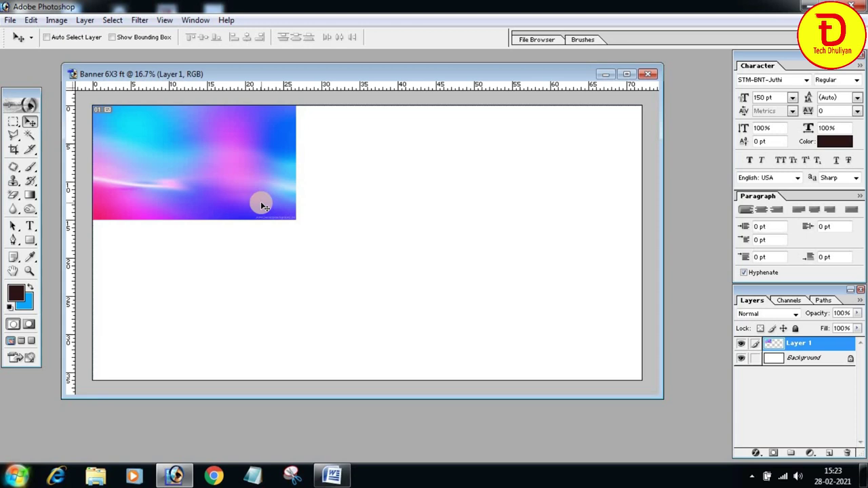
key(ctrl+t)
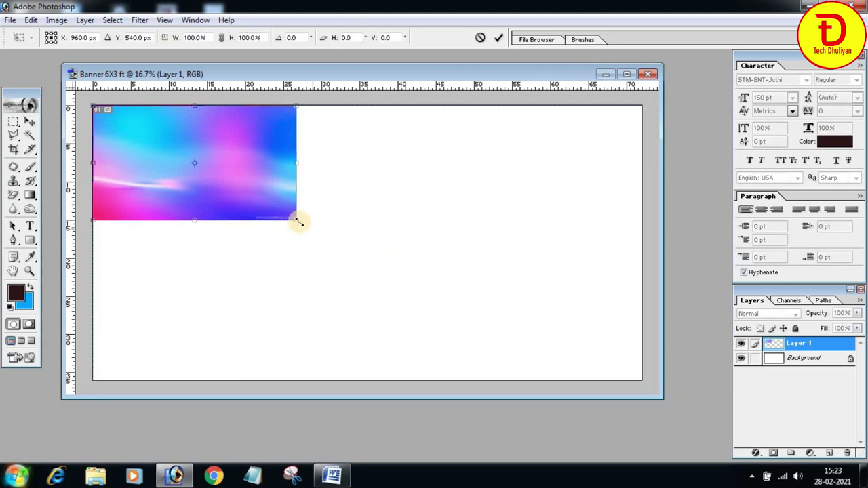
- Scale Layer 1 to about 270% × 248% so it fills the entire banner
mouse_move(295, 221)
mouse_down()
mouse_move(629, 367)
mouse_move(644, 390)
mouse_up()
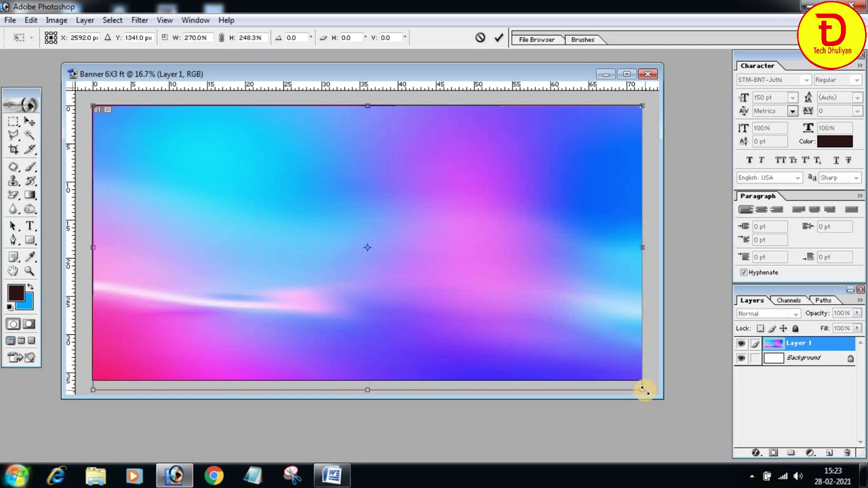
key(Return)
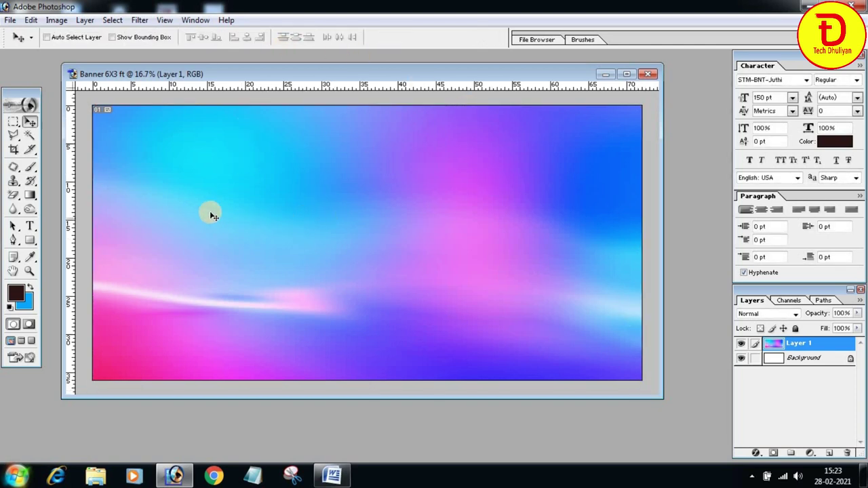
click(30, 195)
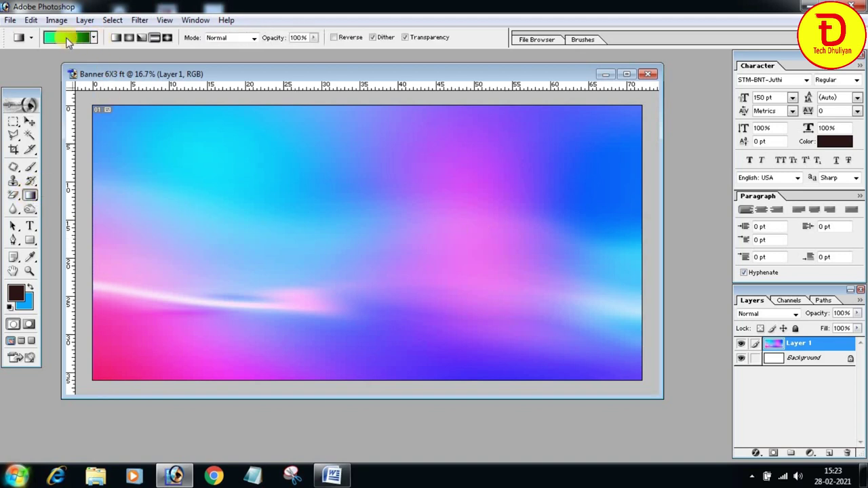
click(63, 38)
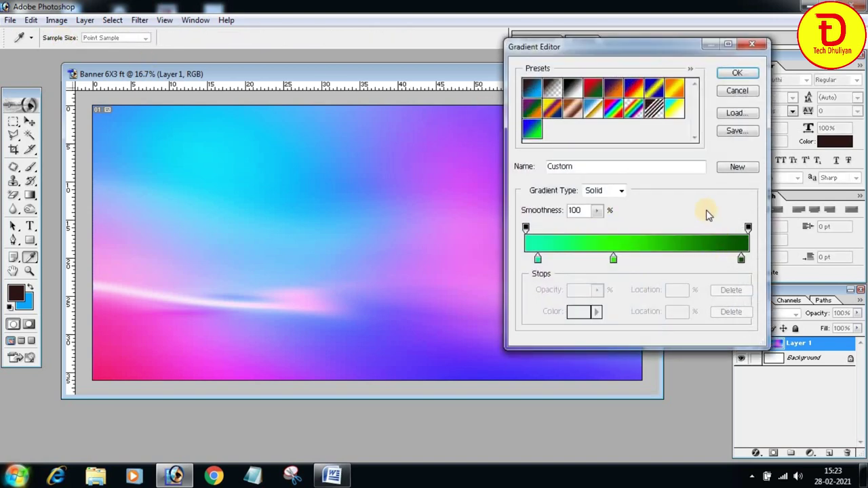
click(737, 73)
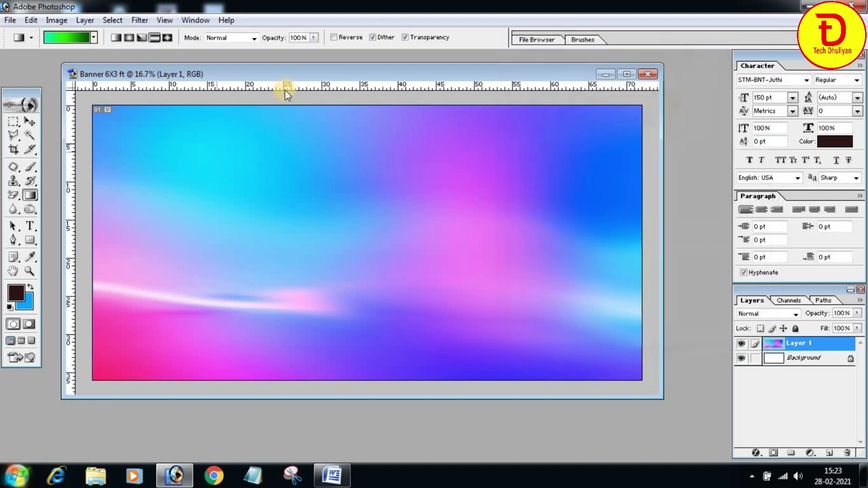
click(29, 121)
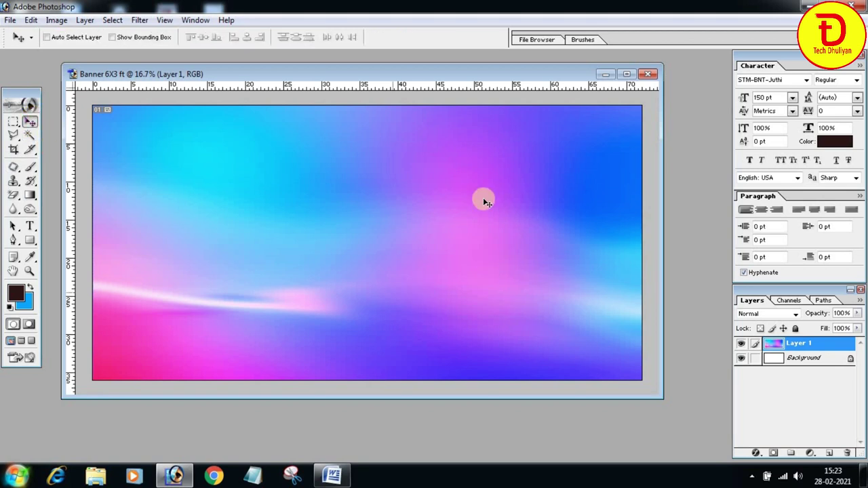
click(396, 436)
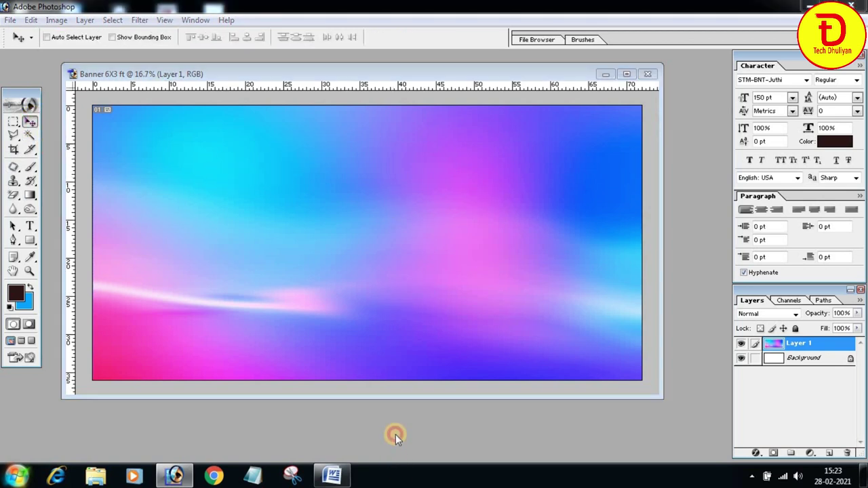
double_click(395, 434)
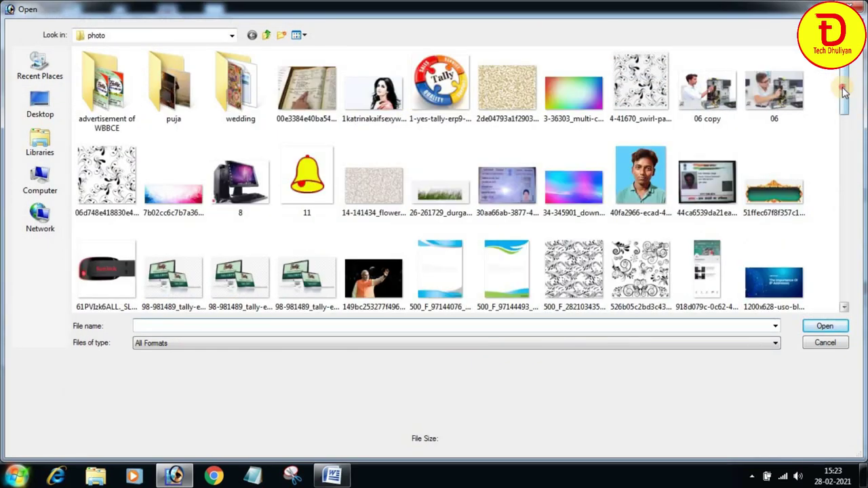
drag(843, 92, 839, 150)
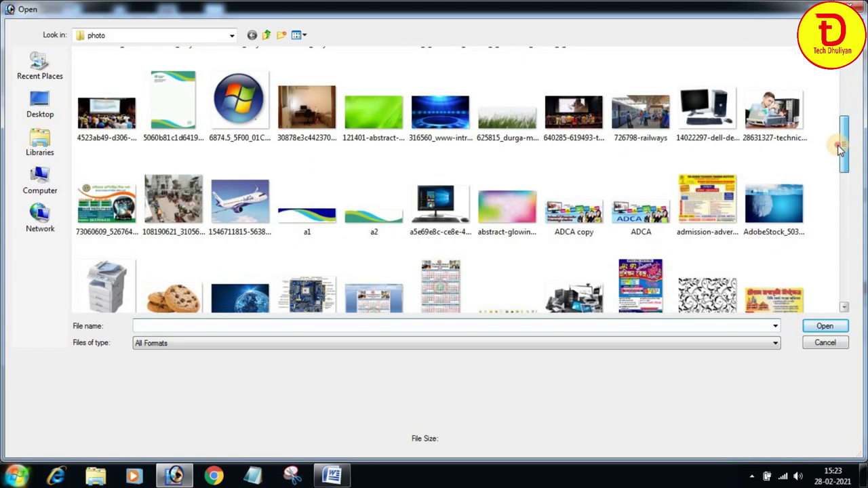
double_click(363, 109)
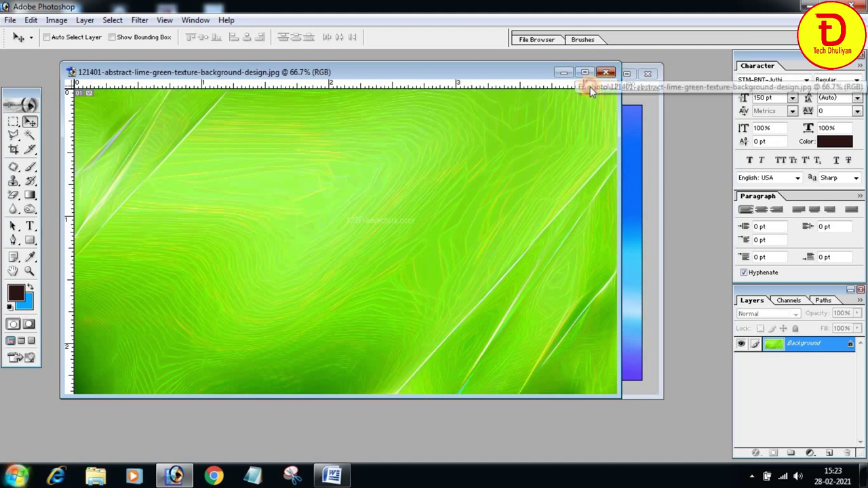
click(606, 72)
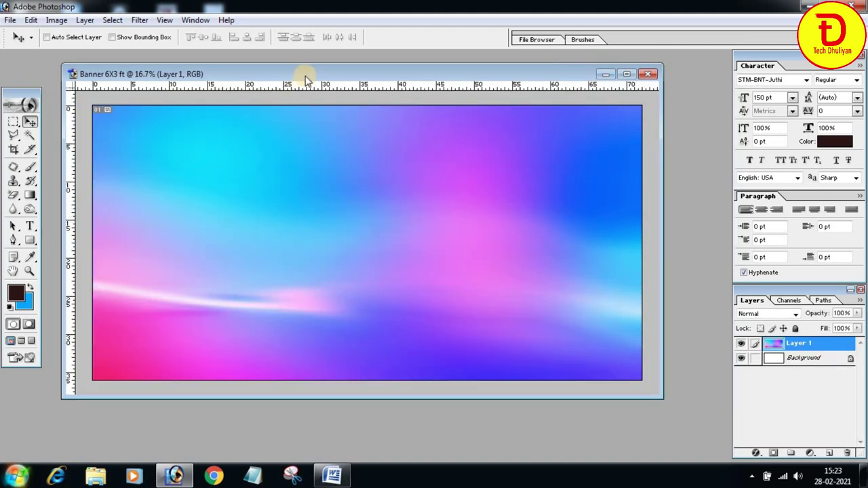
drag(301, 72, 296, 67)
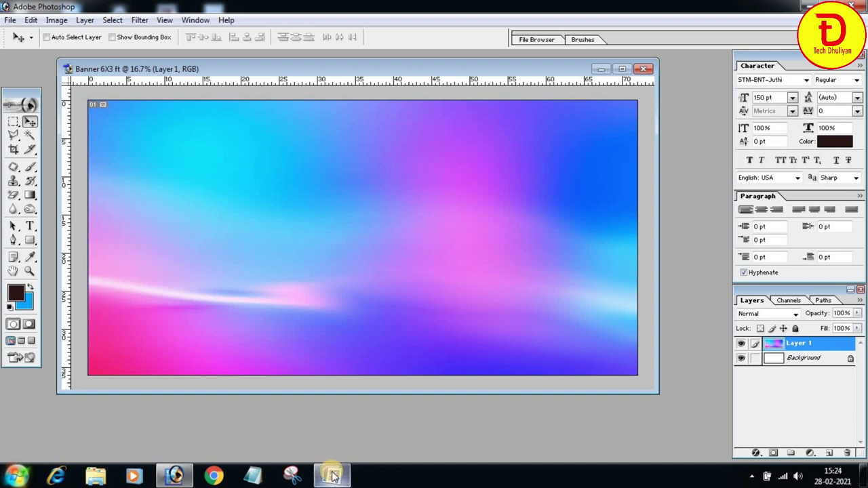
- Cut the mobile-number line from the Word document and return to Photoshop
click(332, 475)
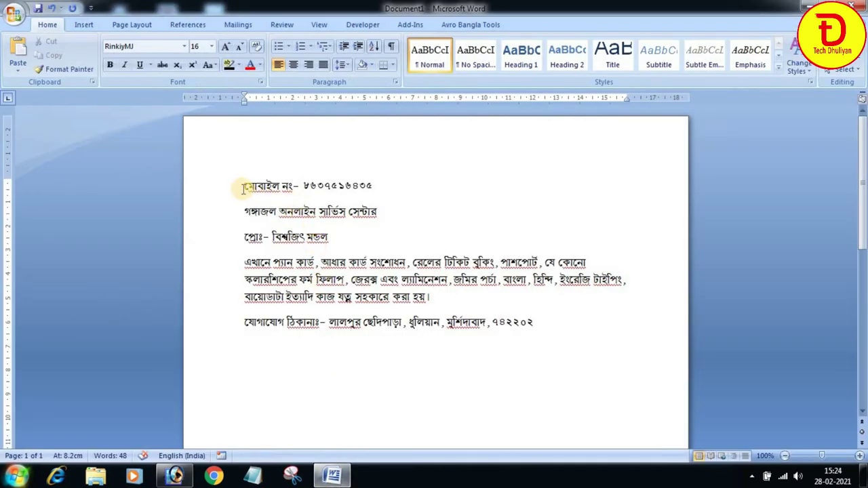
drag(242, 187, 383, 185)
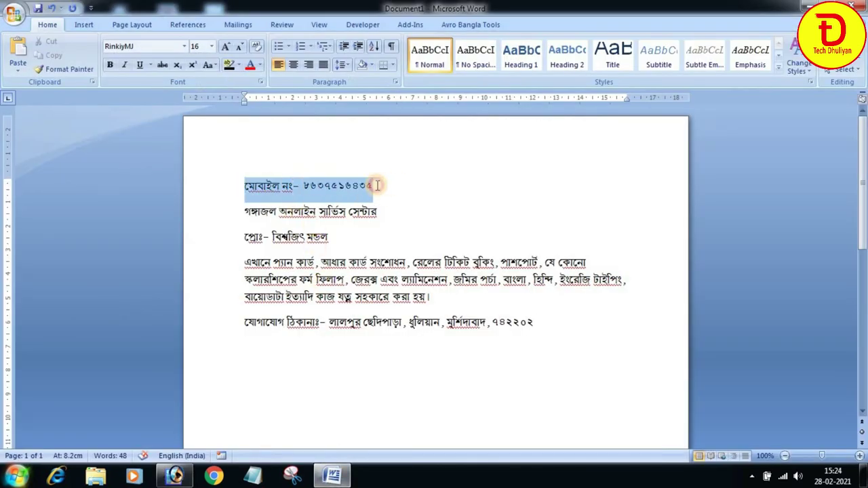
key(ctrl+x)
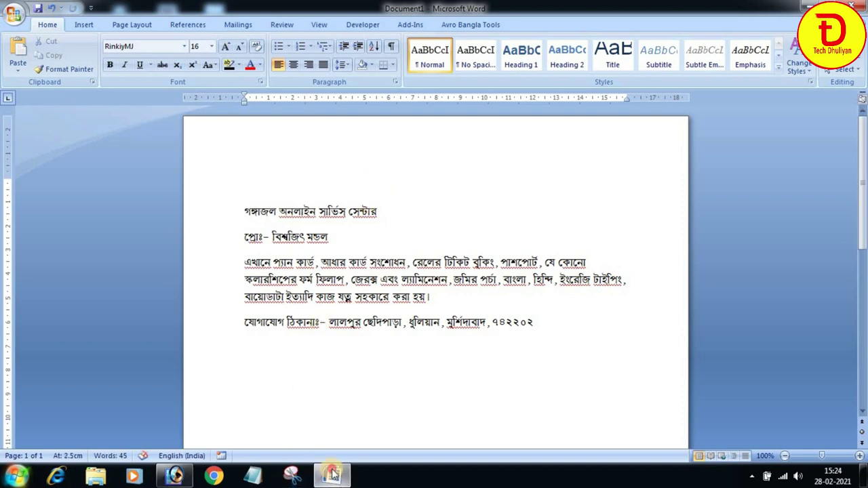
click(332, 475)
click(27, 228)
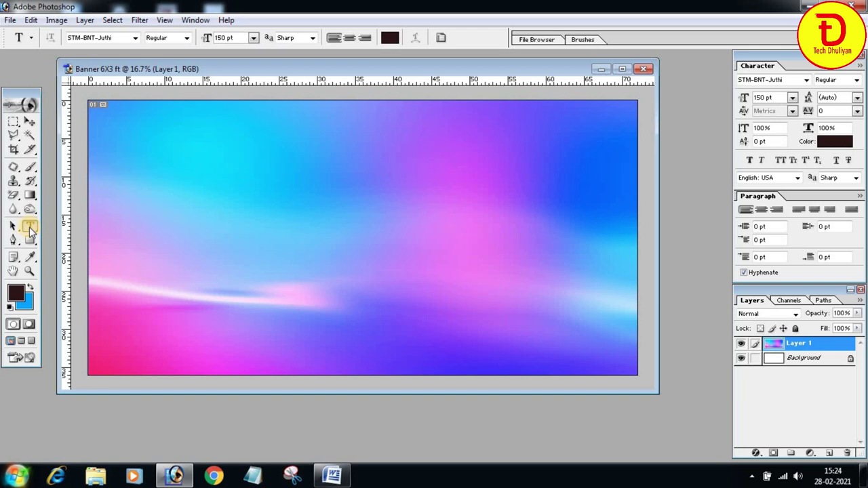
- Paste the mobile-number line onto the banner as a new text layer
click(224, 233)
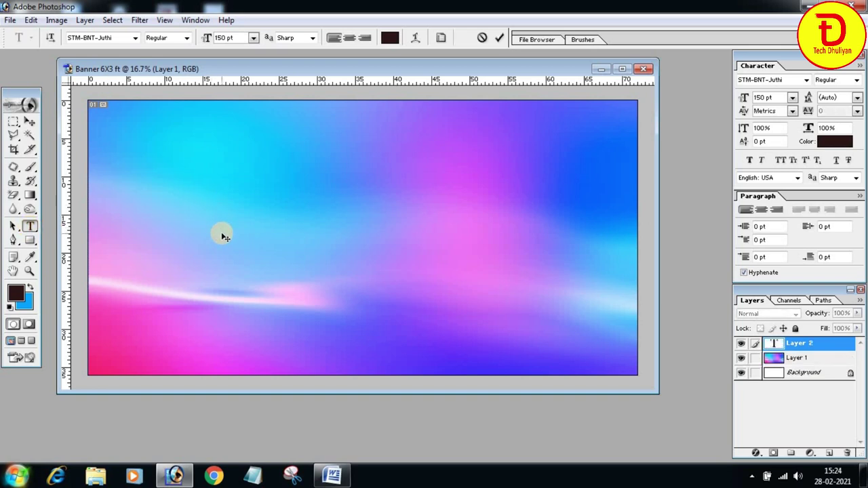
key(ctrl+v)
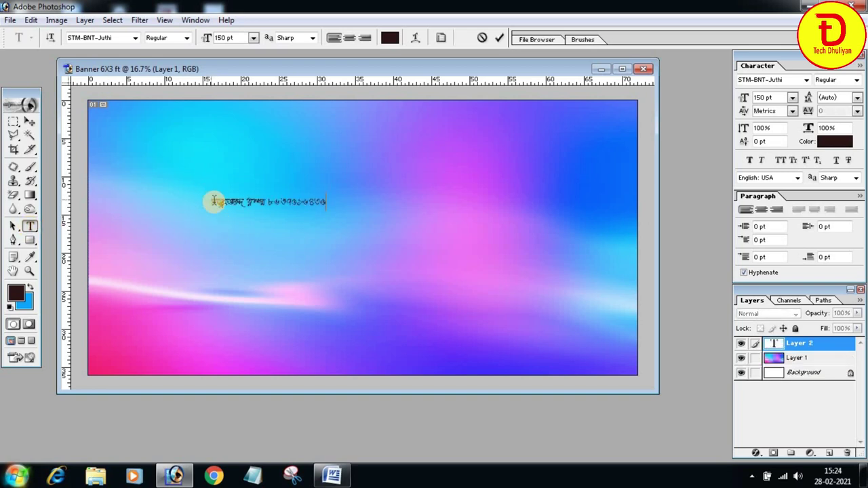
triple_click(238, 199)
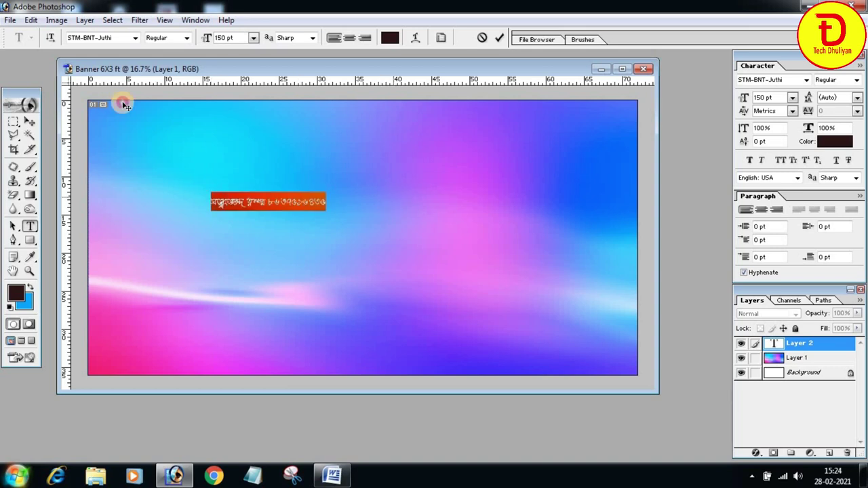
- Apply the RinkiyMJ font to the pasted mobile-number text
click(136, 38)
mouse_move(174, 136)
mouse_down()
mouse_move(172, 67)
mouse_move(153, 234)
mouse_move(115, 217)
mouse_up()
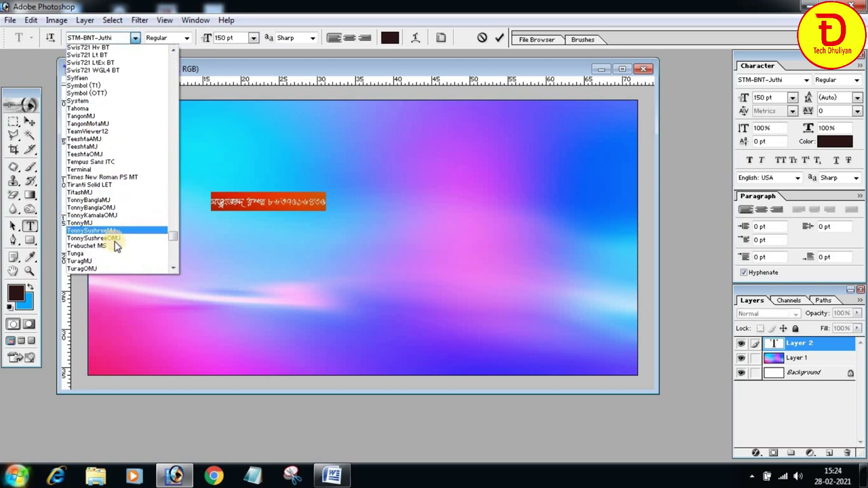
scroll(116, 220, down, 5)
scroll(115, 226, down, 6)
scroll(120, 222, up, 4)
scroll(120, 223, up, 5)
scroll(122, 223, up, 2)
scroll(120, 220, up, 3)
scroll(120, 220, up, 3)
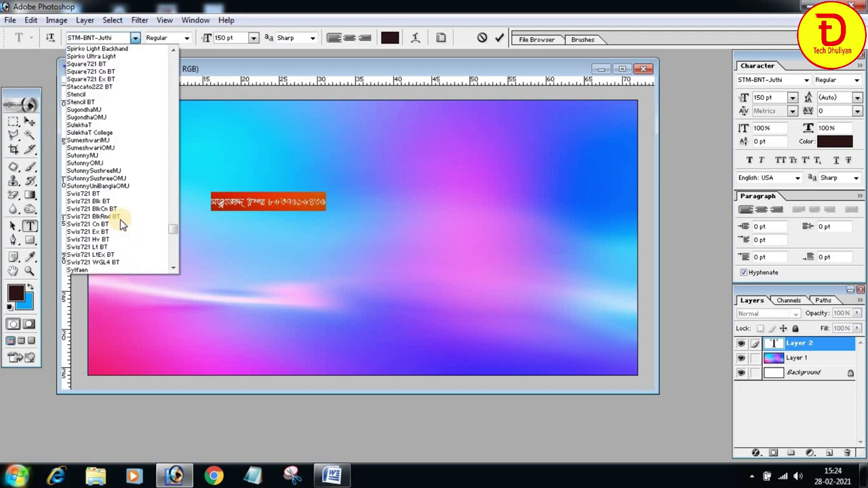
scroll(120, 220, up, 4)
drag(173, 224, 171, 195)
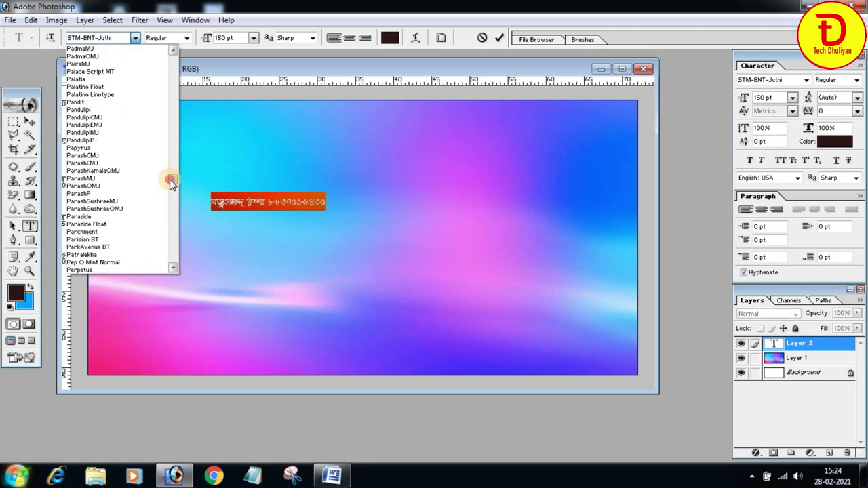
scroll(171, 195, down, 5)
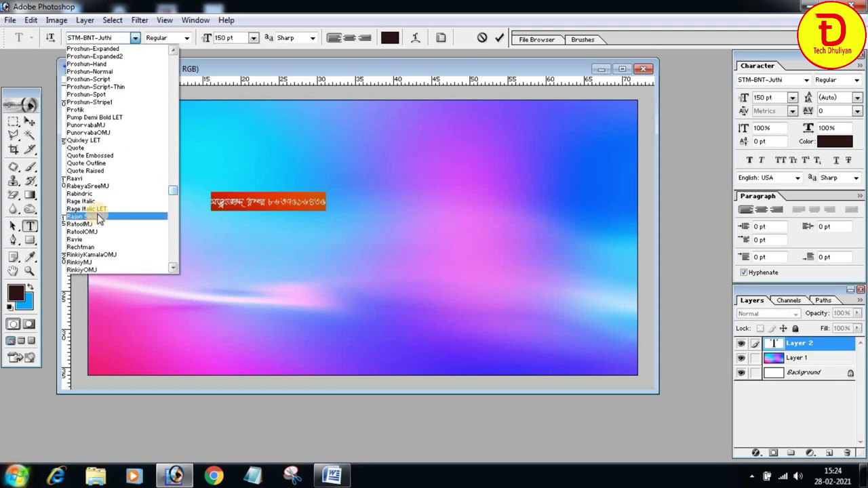
scroll(95, 219, down, 1)
click(99, 239)
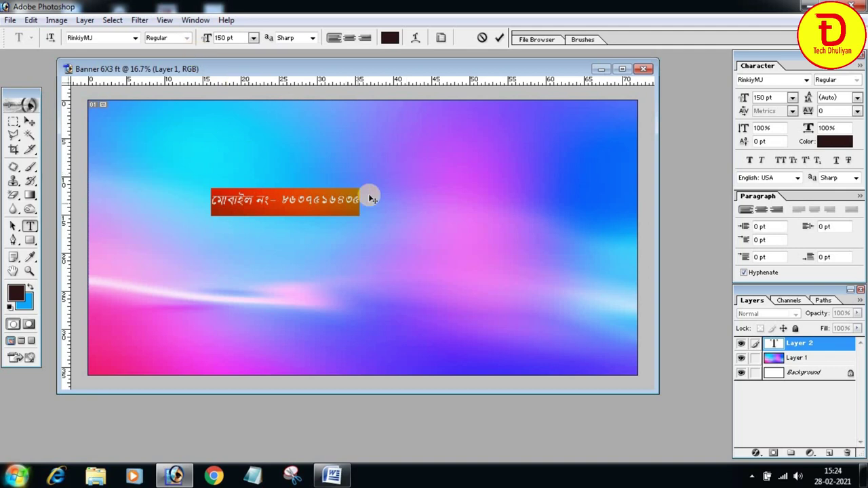
- Move the mobile-number text to the banner's top-right corner and apply Faux Bold
click(315, 202)
drag(289, 218, 515, 158)
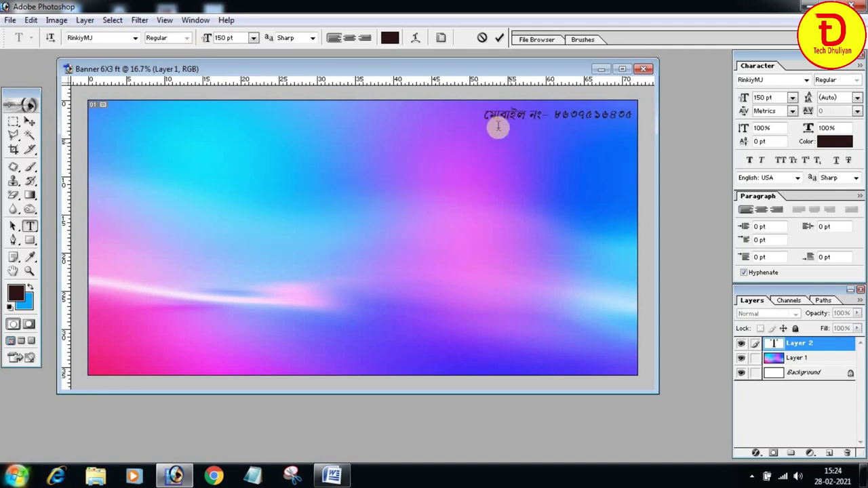
drag(483, 118, 631, 113)
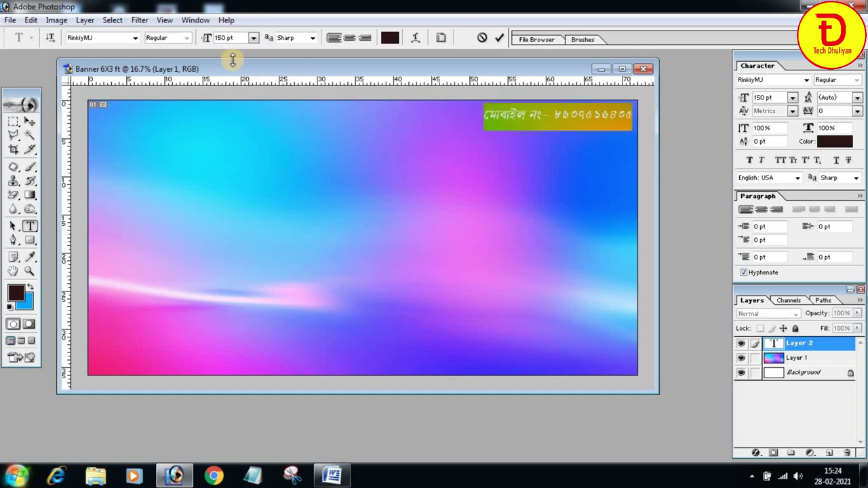
click(216, 37)
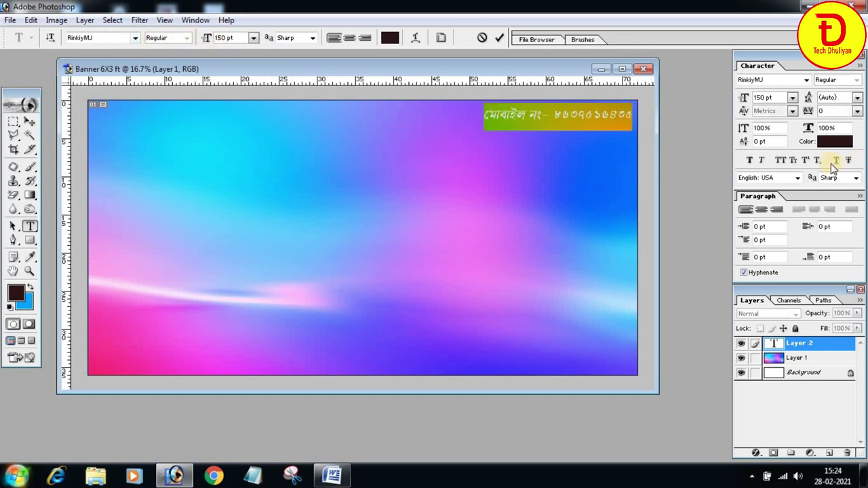
click(748, 161)
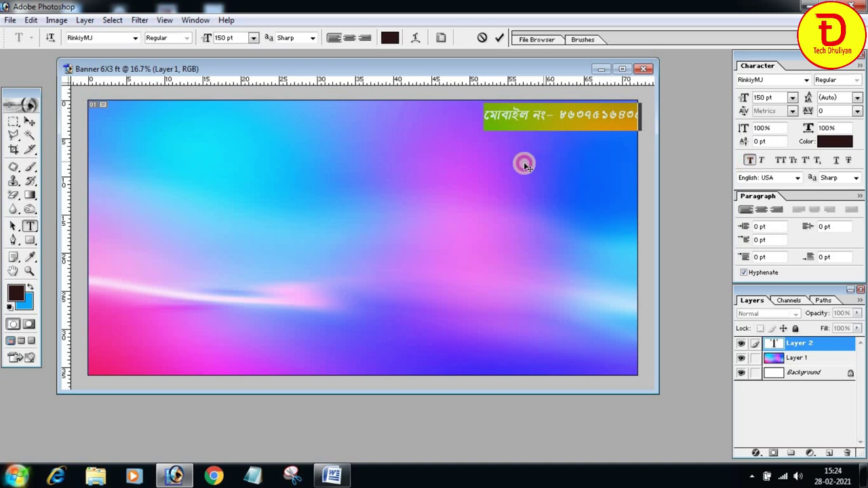
drag(525, 163, 512, 162)
click(558, 115)
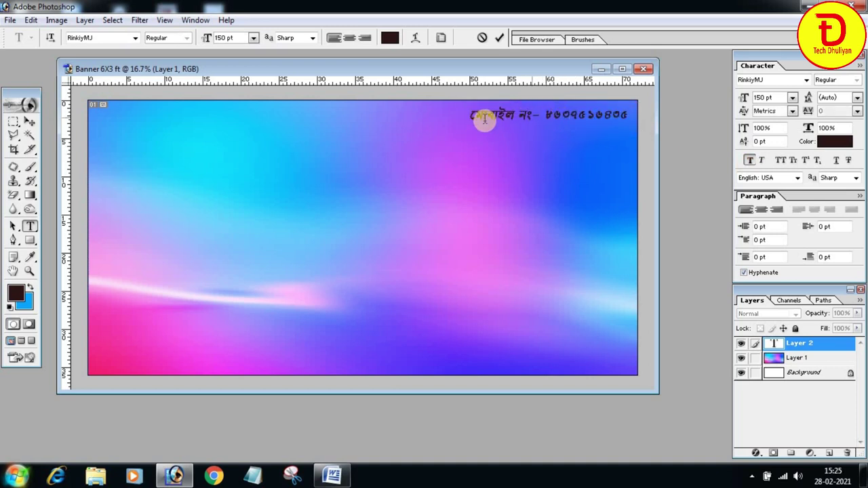
drag(472, 116, 631, 116)
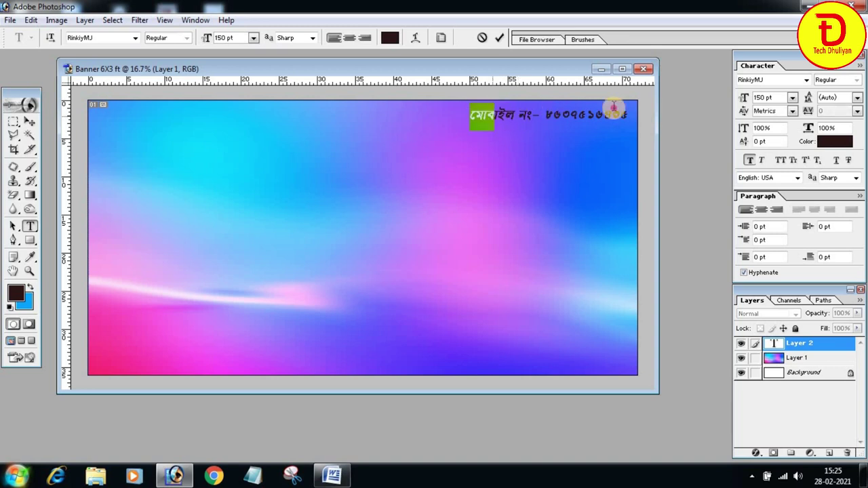
- Make the mobile-number text white (FFFFFF), commit it, and shift it slightly right
click(390, 37)
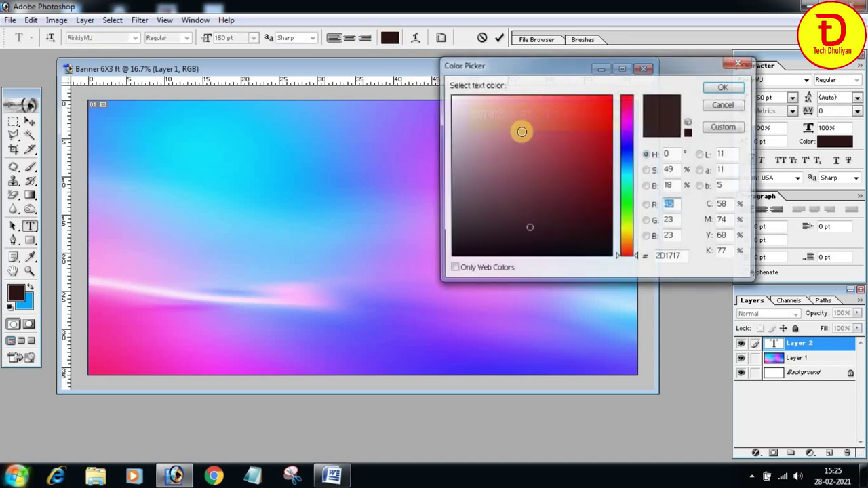
drag(520, 129, 406, 77)
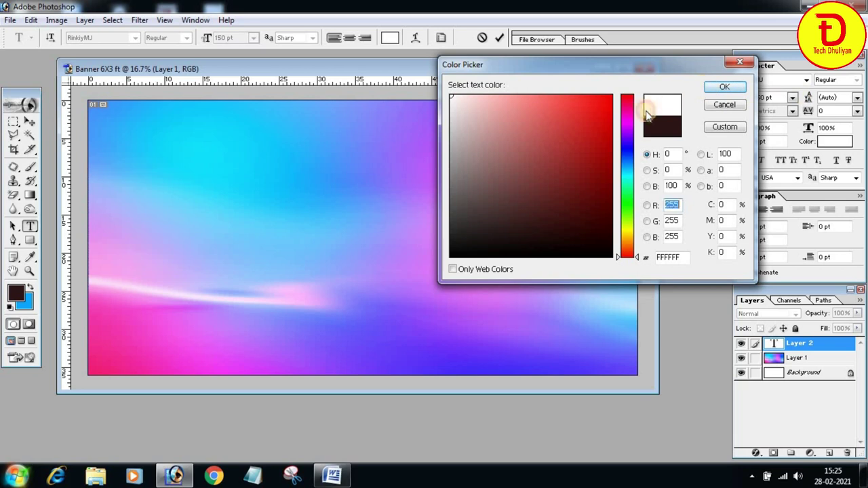
click(724, 87)
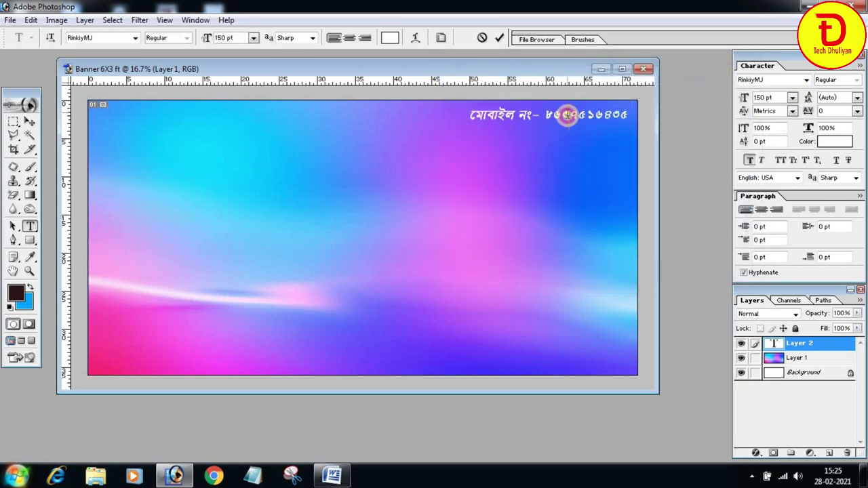
click(29, 124)
mouse_move(529, 111)
mouse_down()
mouse_move(536, 113)
mouse_move(528, 111)
mouse_up()
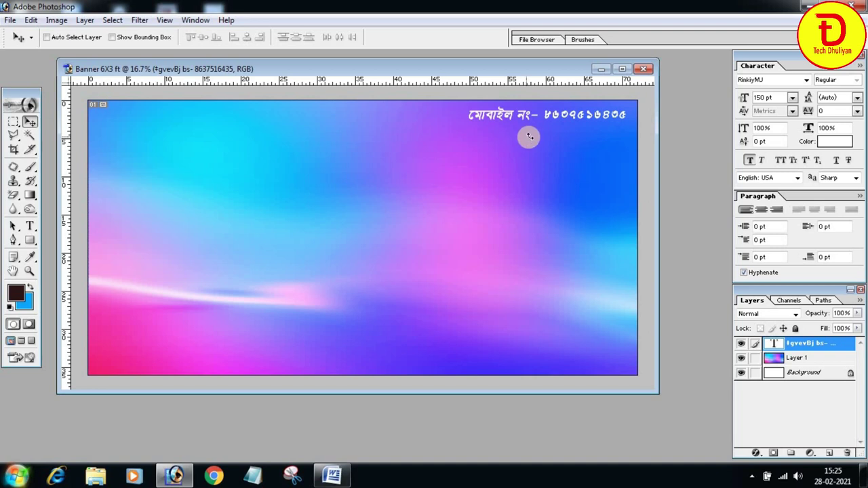
- Scale the mobile-number line to about 102% width and 125% height, then nudge it up
key(ctrl+t)
drag(468, 119, 465, 122)
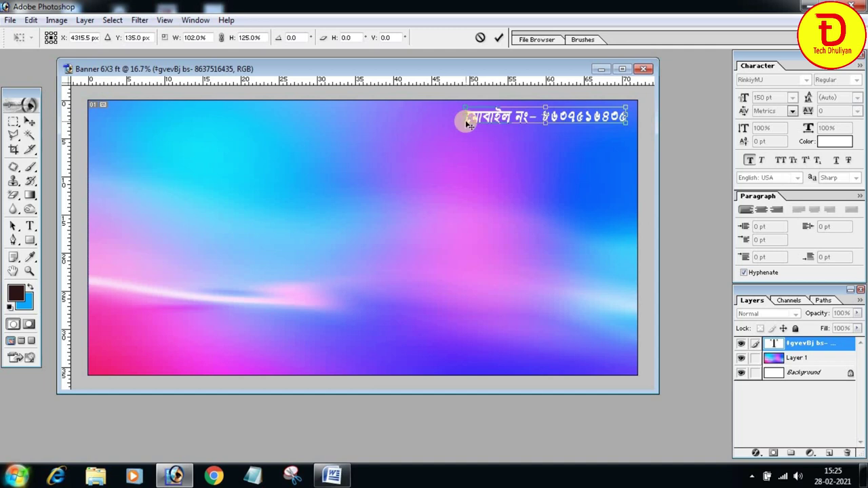
key(Return)
key(shift+Up)
key(shift+Up)
key(shift+Up)
key(shift+Right)
key(shift+Right)
key(shift+Right)
key(shift+Right)
key(shift+Right)
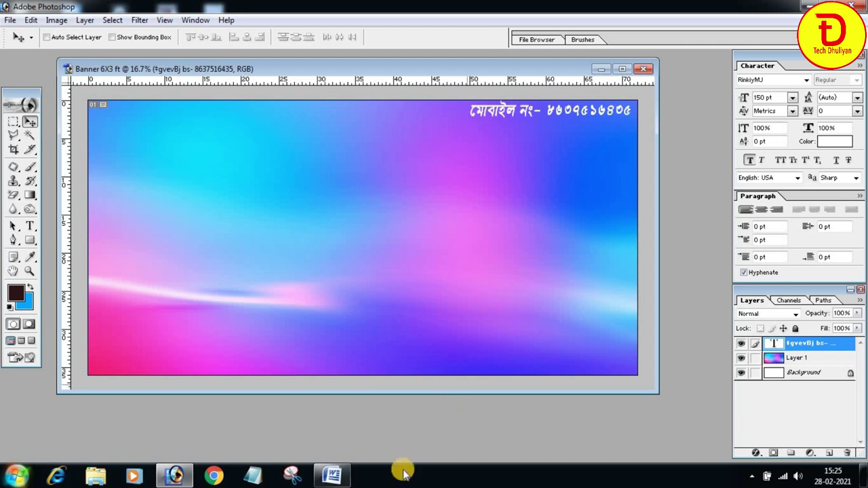
- Copy the first Word line 'গঙ্গাজল অনলাইন সার্ভিস সেন্টার' and return to the Photoshop banner
click(374, 426)
click(333, 474)
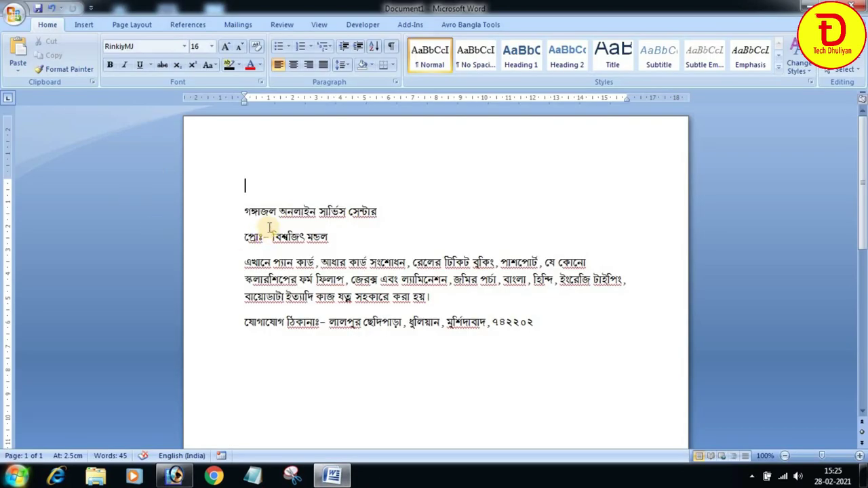
drag(242, 213, 379, 211)
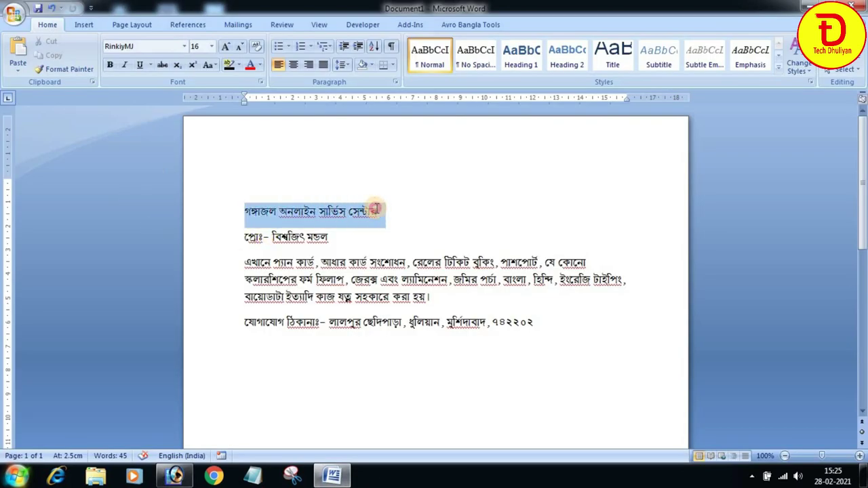
right_click(319, 212)
click(348, 235)
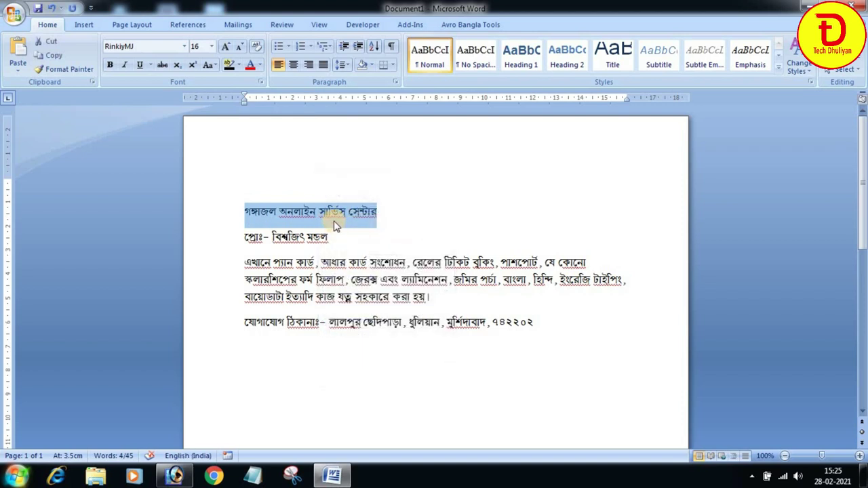
click(337, 479)
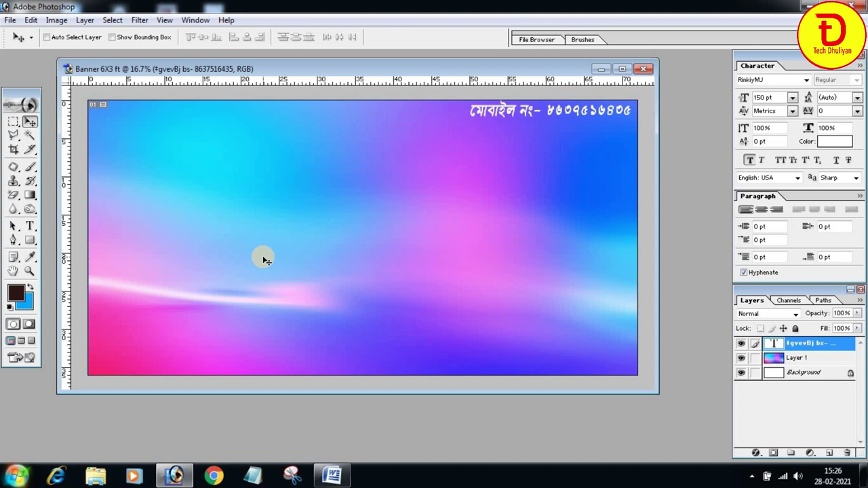
- Paste the copied shop name as a new text layer on the banner
click(30, 225)
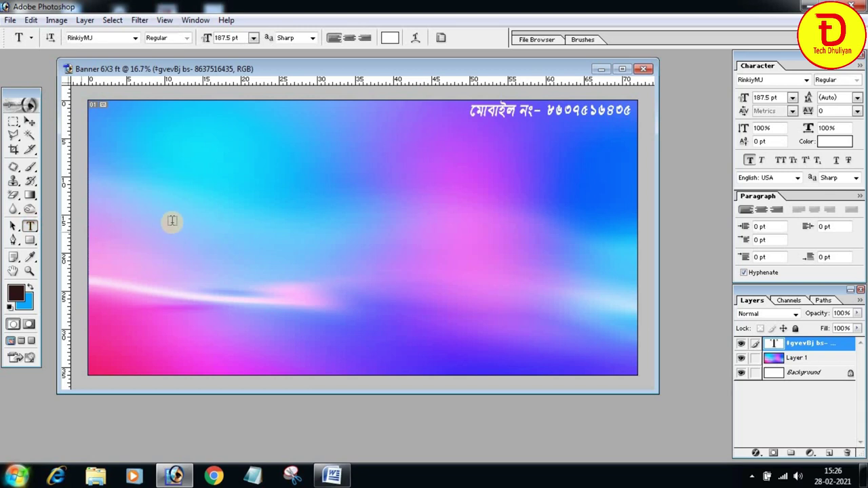
click(105, 193)
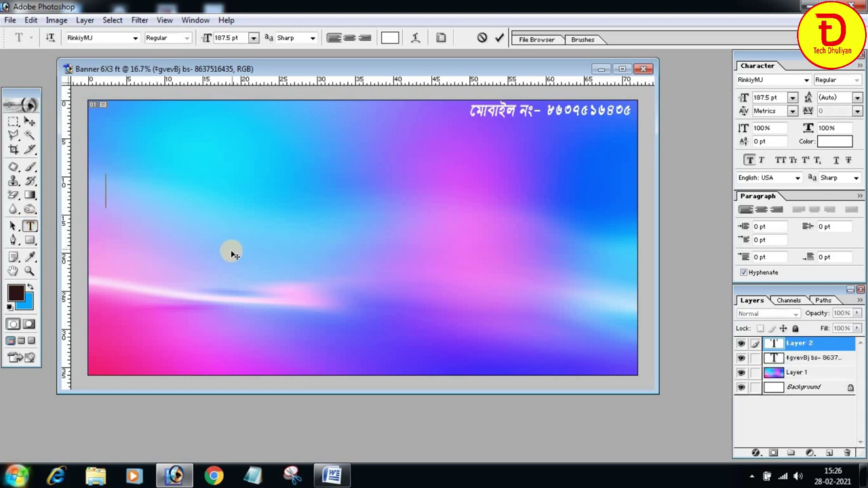
key(ctrl+v)
drag(180, 224, 229, 224)
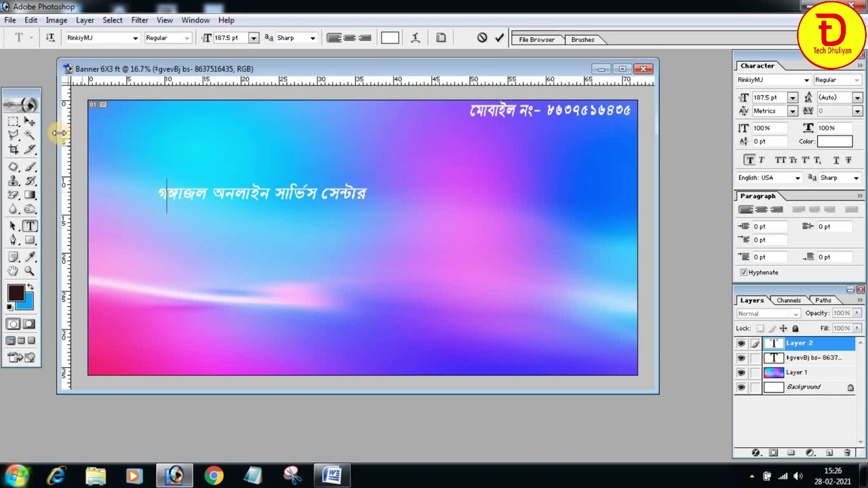
click(29, 122)
- Scale the headline to about 246% wide and 312% high across the banner top
drag(236, 195, 193, 152)
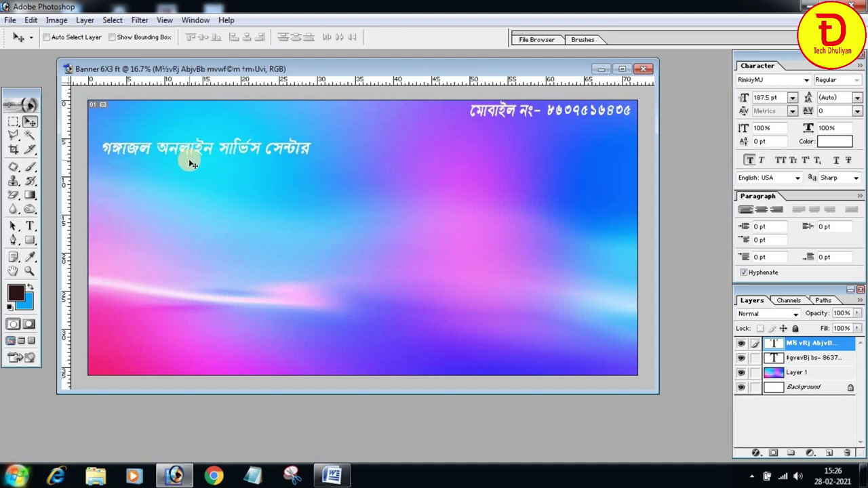
key(ctrl+t)
mouse_move(310, 156)
mouse_down()
mouse_move(603, 177)
mouse_move(617, 187)
mouse_up()
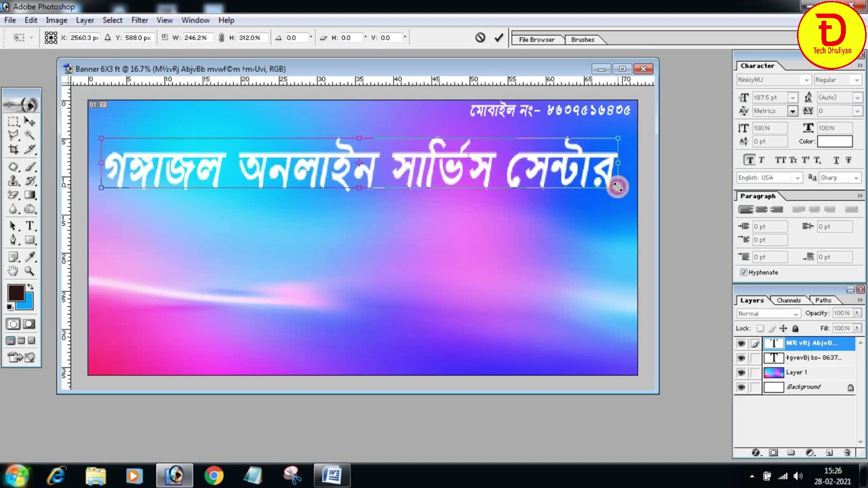
key(Return)
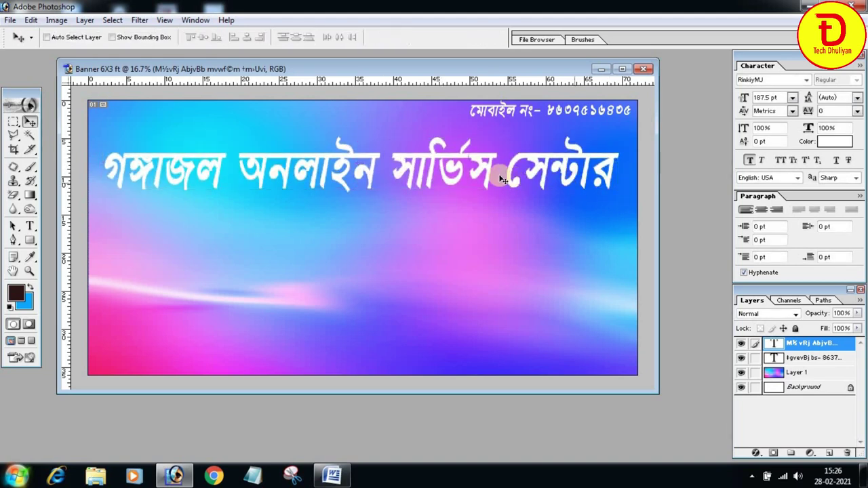
drag(416, 170, 408, 159)
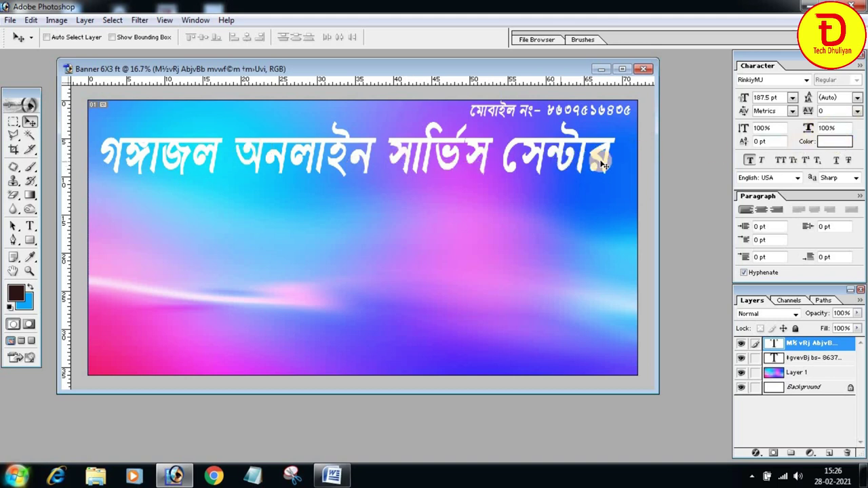
- Undock and close the Character and Paragraph panels, leaving only Layers, then open the Window menu
click(833, 144)
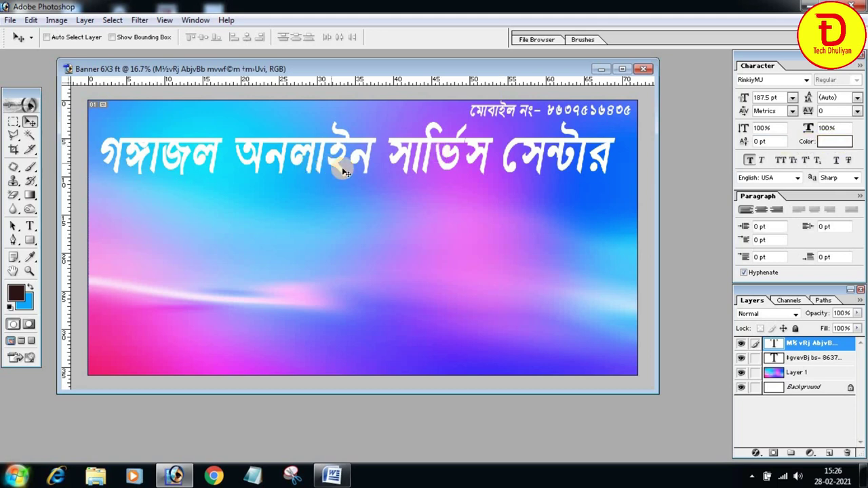
click(840, 106)
click(839, 131)
mouse_move(824, 59)
mouse_down()
mouse_move(537, 109)
mouse_move(817, 68)
mouse_move(794, 63)
mouse_up()
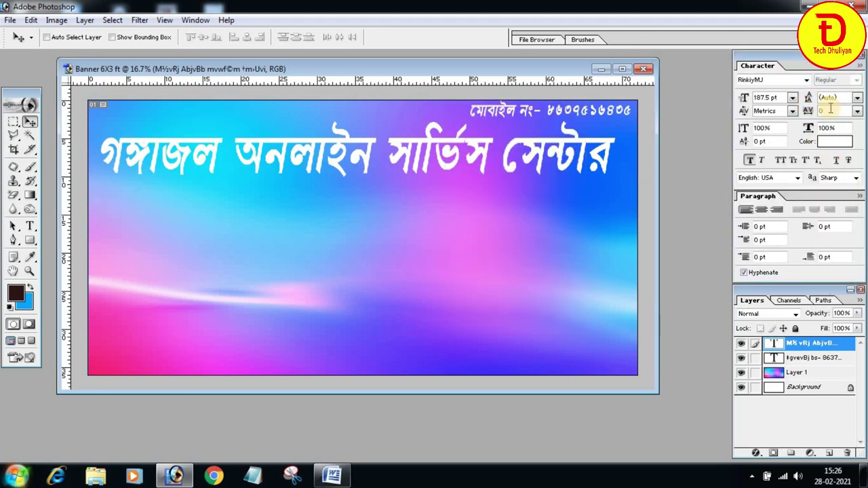
click(862, 61)
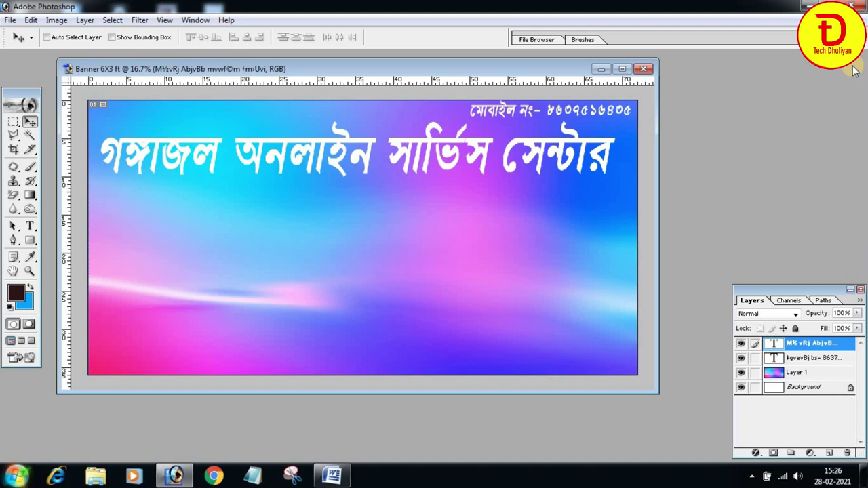
click(197, 21)
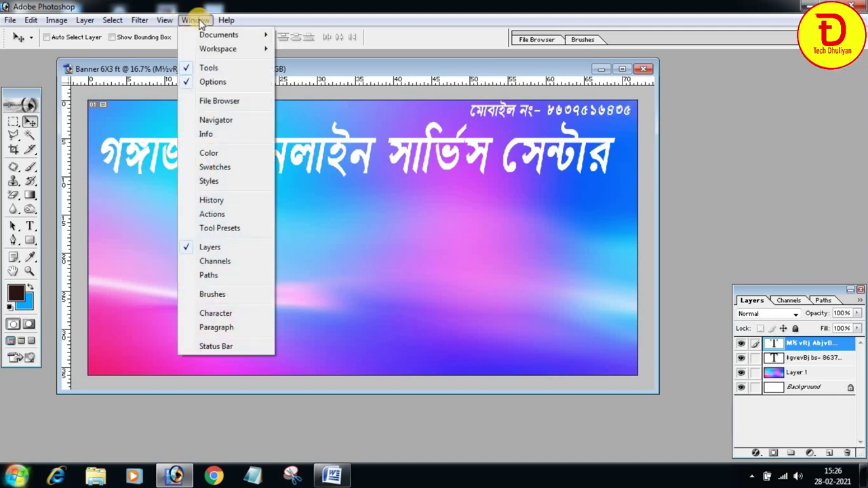
- Reopen the Character panel and set the headline colour to FF0000 red
click(212, 314)
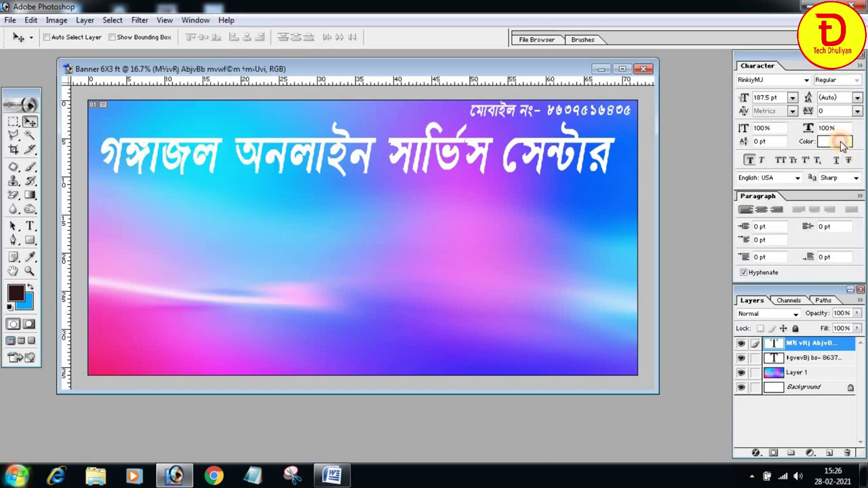
click(835, 141)
drag(589, 155, 689, 82)
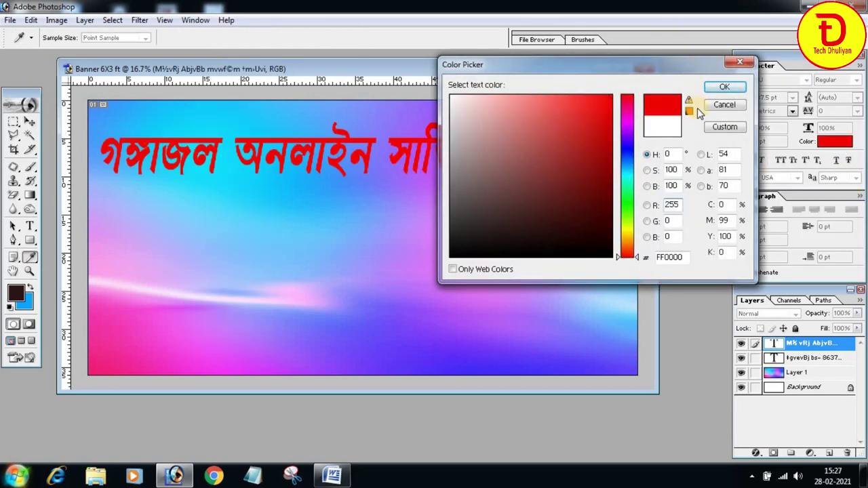
click(729, 89)
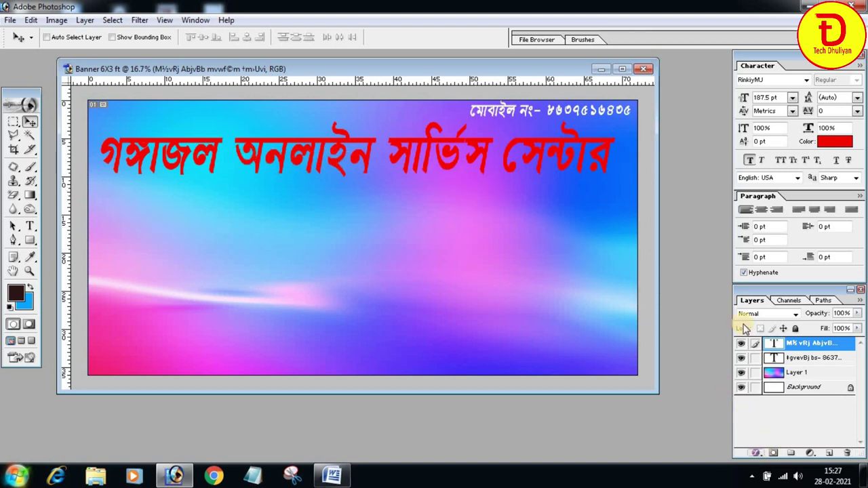
- Close the Layers panel and bring it back from the Window menu
click(861, 290)
click(196, 21)
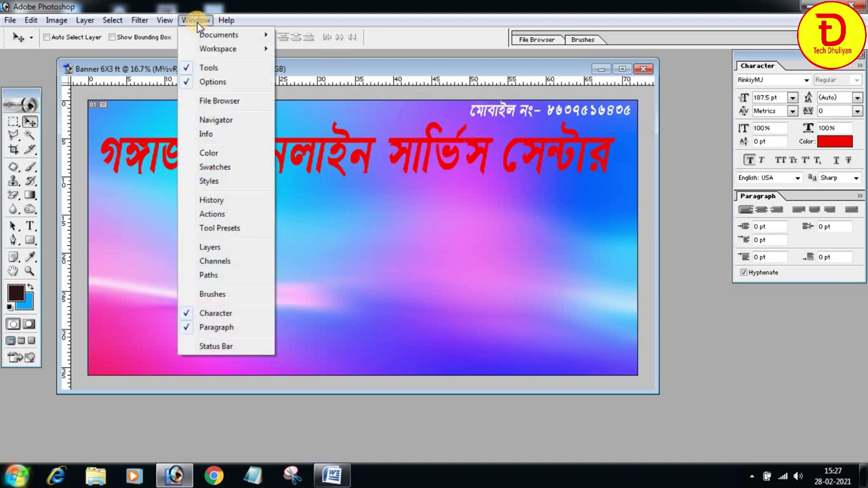
click(212, 249)
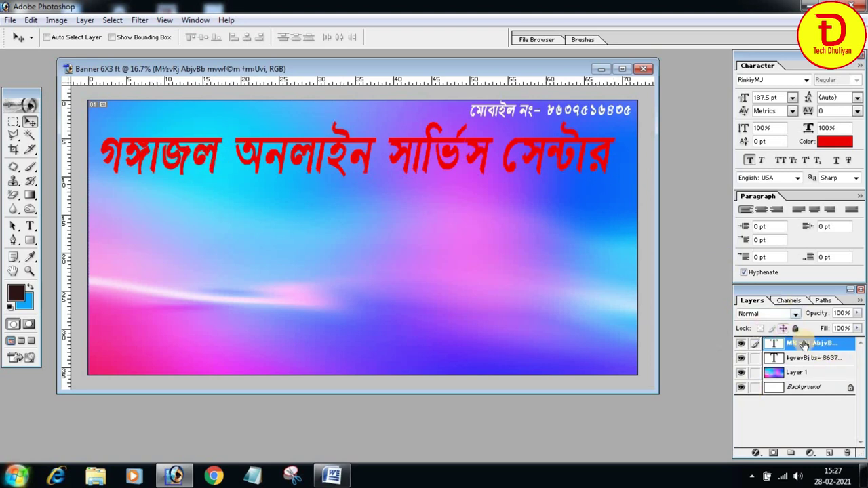
- Add a white 14 px Stroke layer style to the red headline
click(756, 453)
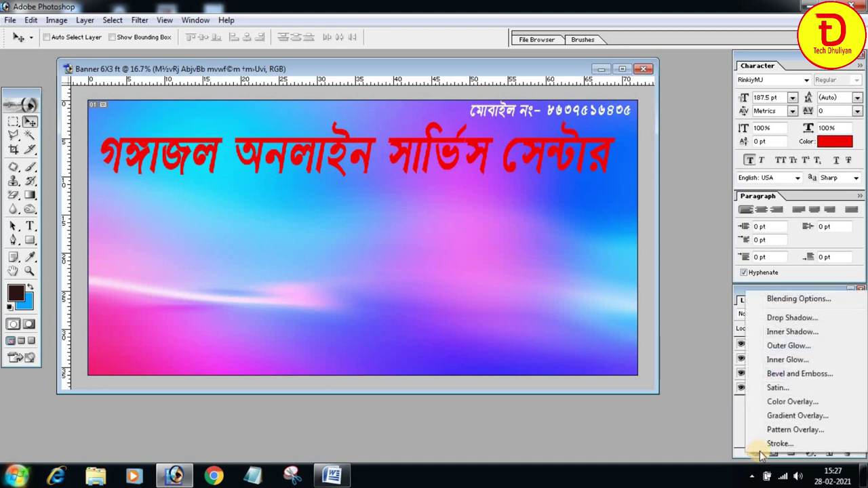
click(777, 443)
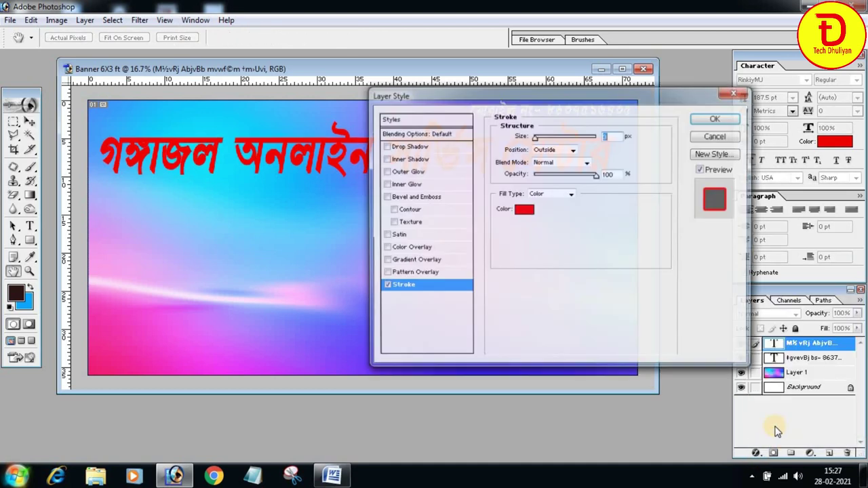
drag(589, 95, 680, 193)
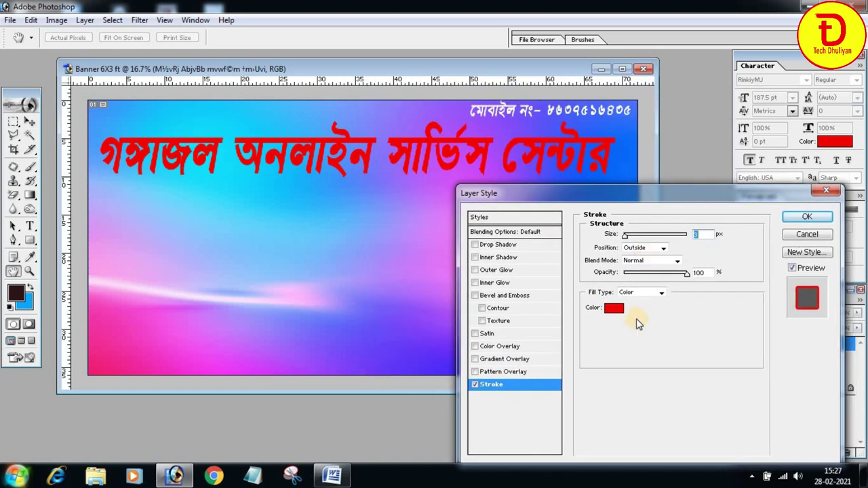
click(614, 308)
click(372, 51)
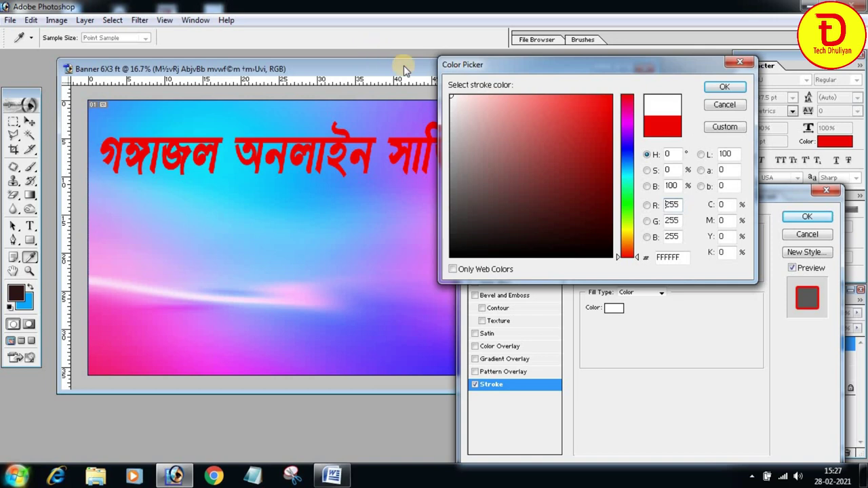
click(725, 86)
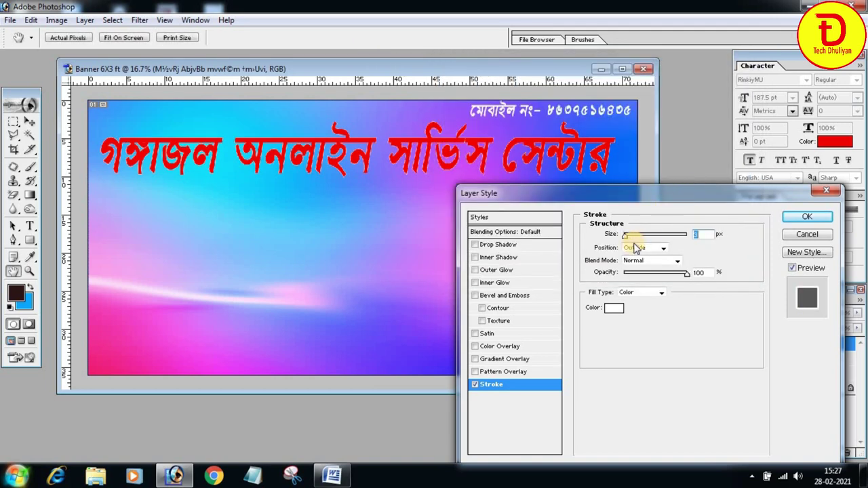
drag(628, 237, 633, 238)
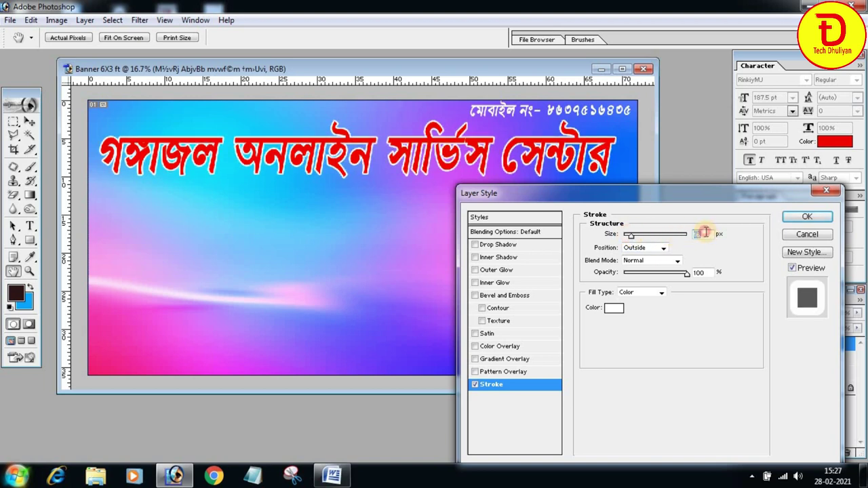
text(4)
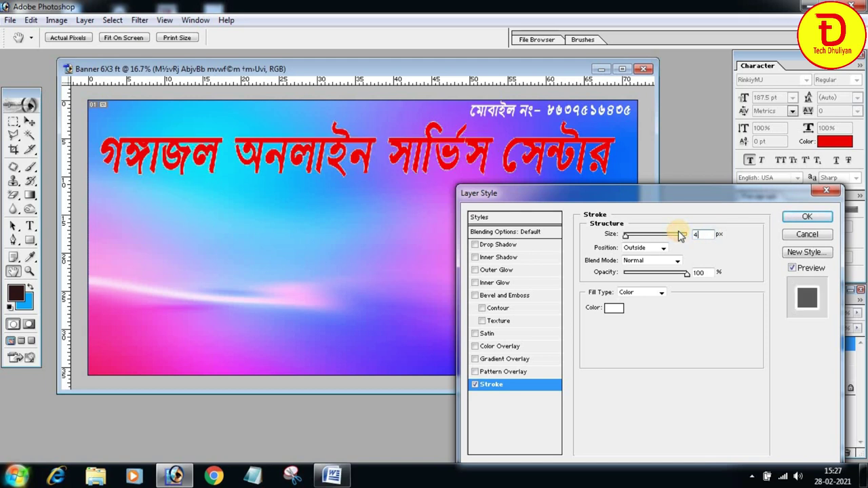
text(14)
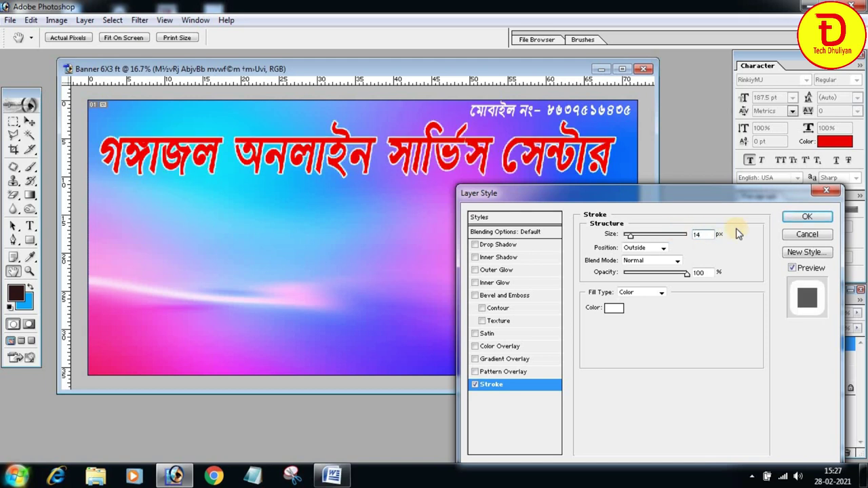
click(807, 219)
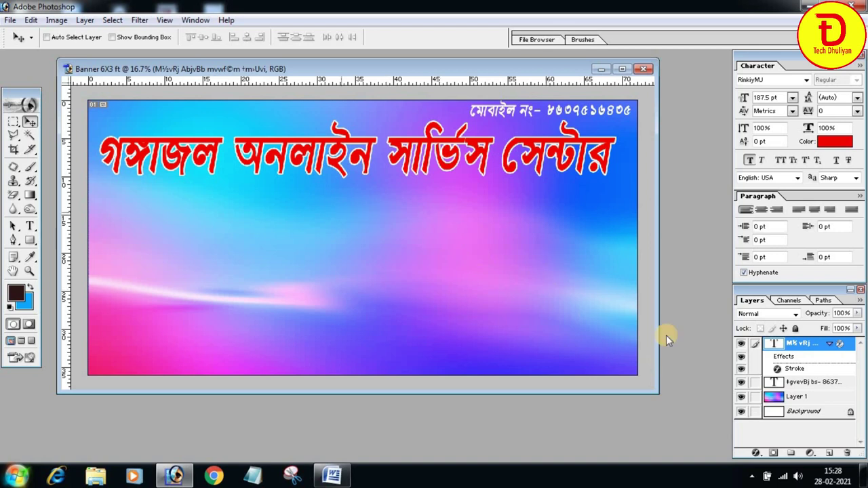
- Add a black Drop Shadow: opacity 100%, spread 100%, distance 31, angle 130°
click(757, 453)
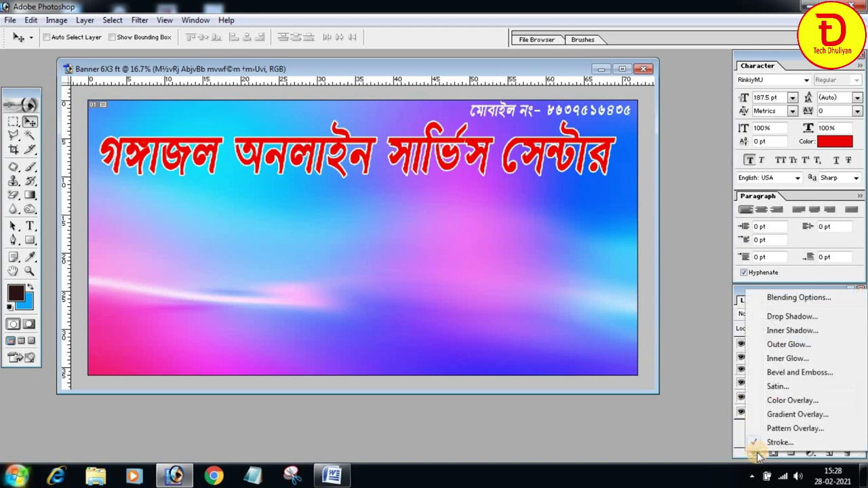
click(785, 318)
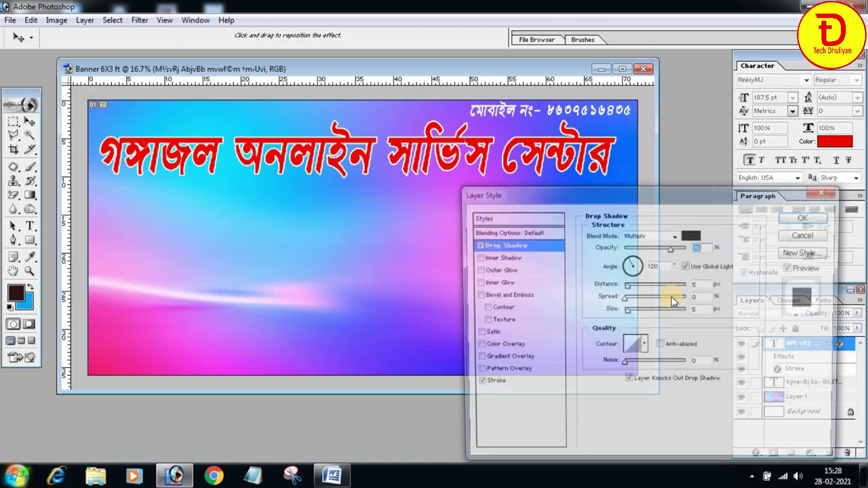
drag(675, 251, 686, 248)
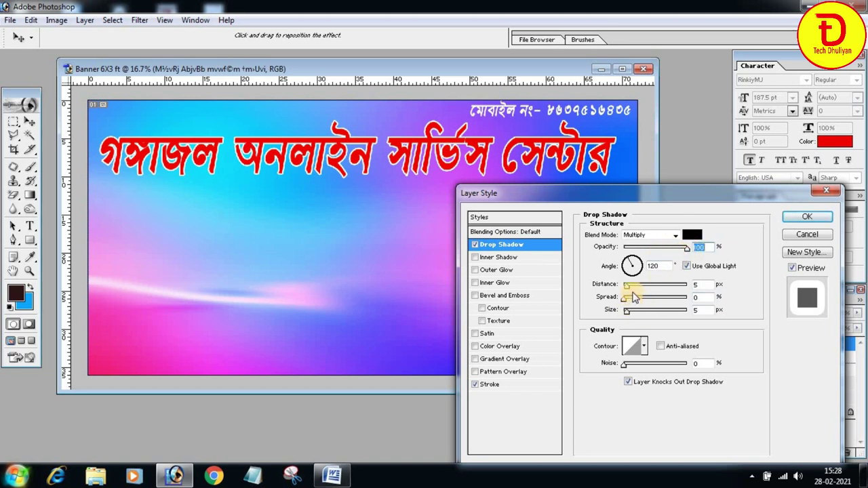
drag(627, 299, 689, 303)
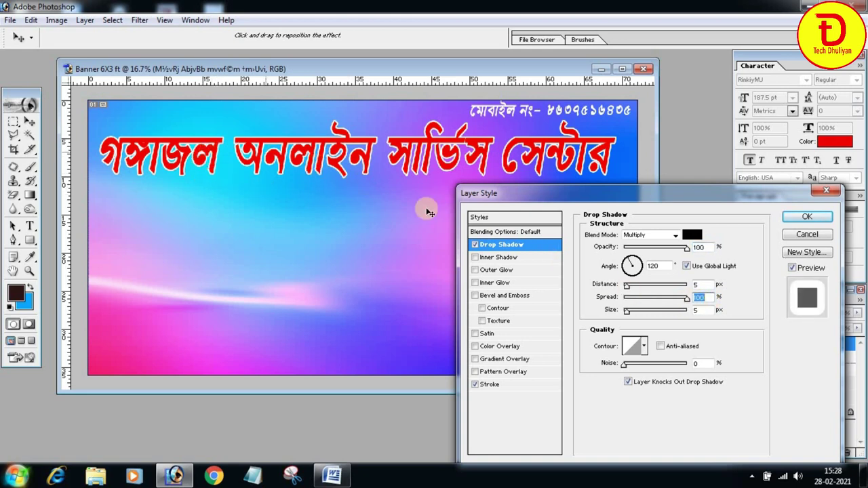
drag(627, 290, 631, 290)
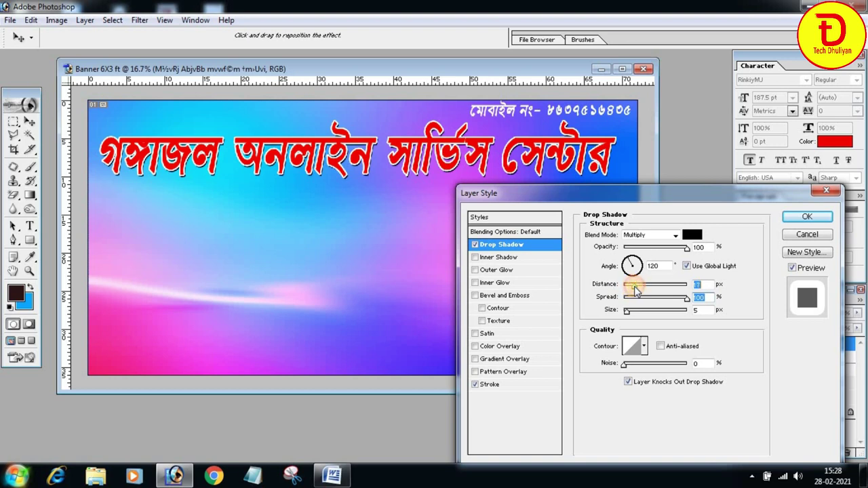
drag(635, 289, 649, 289)
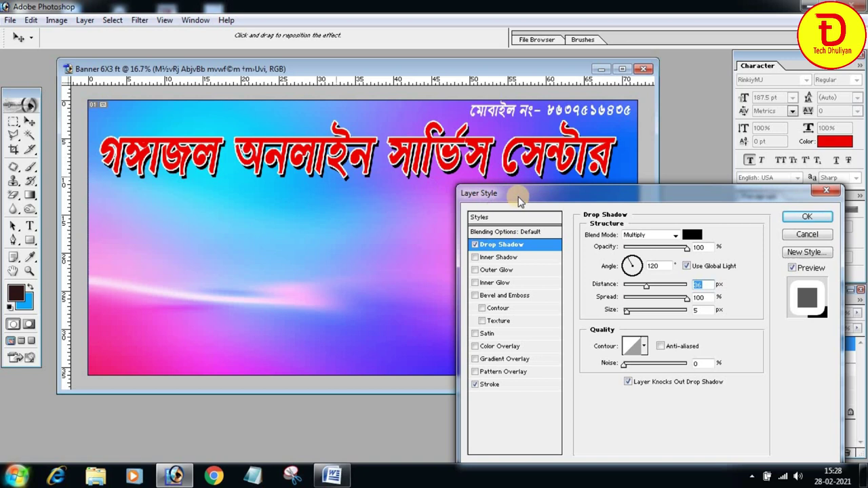
click(632, 266)
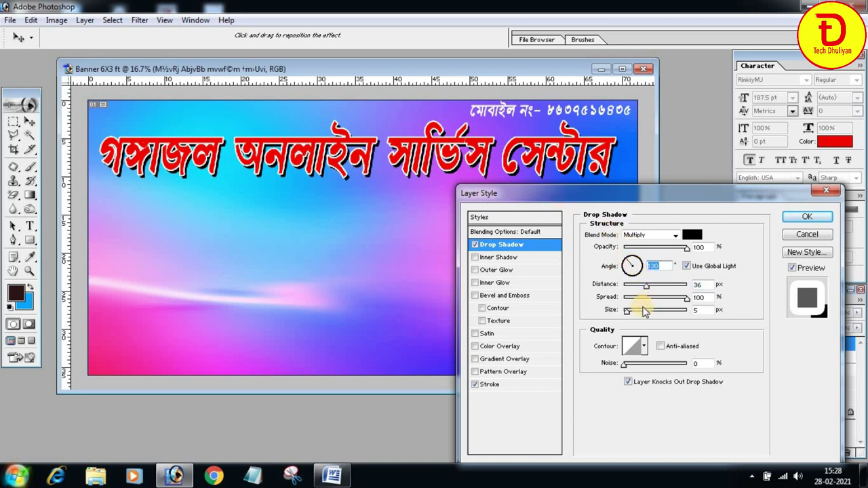
drag(644, 291, 644, 291)
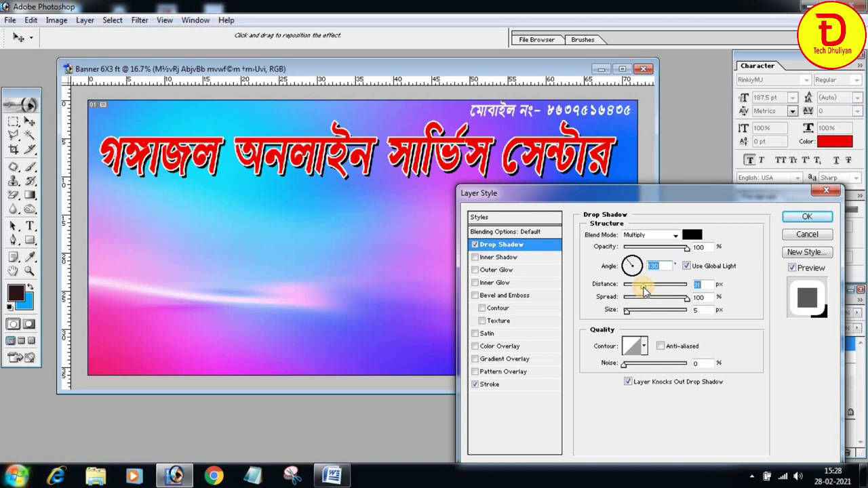
click(805, 217)
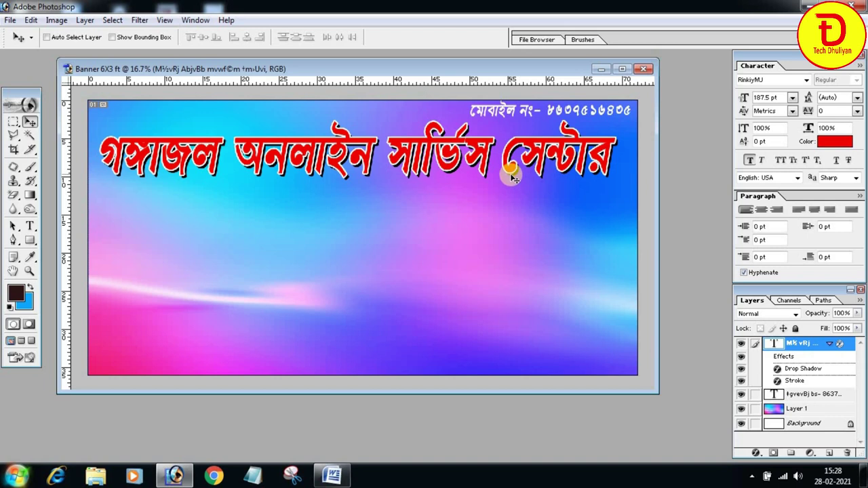
- Add a Gradient Overlay and set its left colour stop to pure red FF0000
click(756, 455)
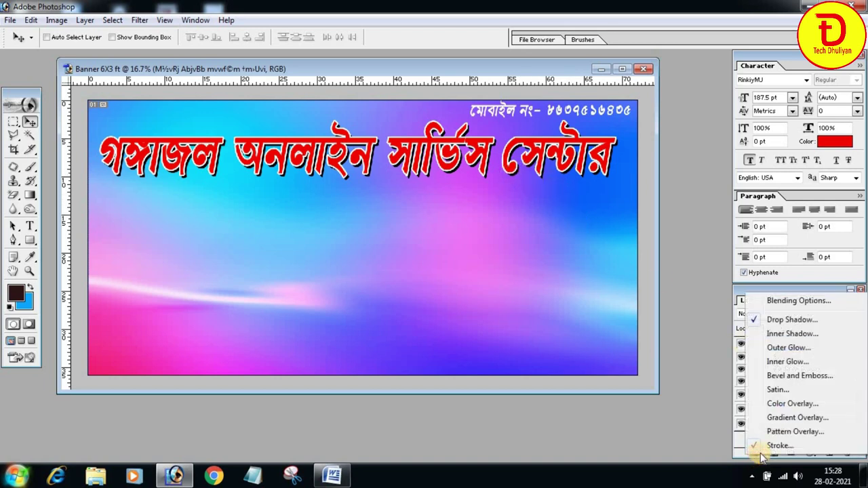
click(792, 419)
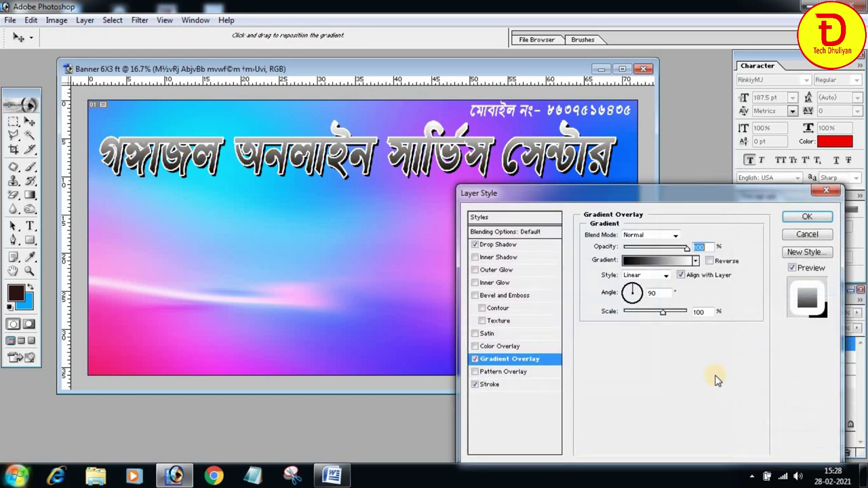
click(657, 264)
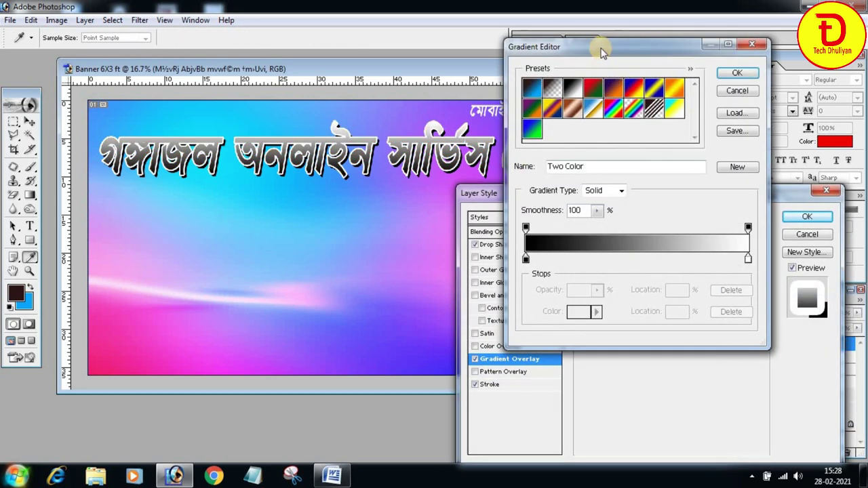
drag(602, 47, 299, 226)
click(224, 422)
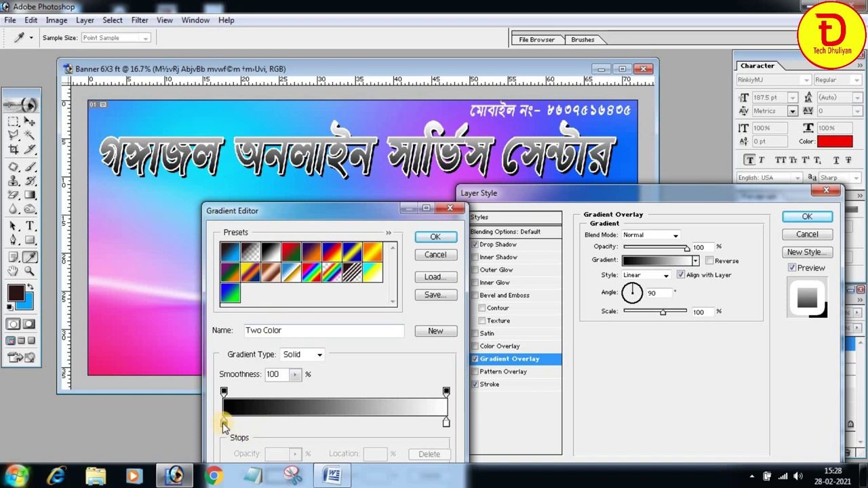
double_click(224, 422)
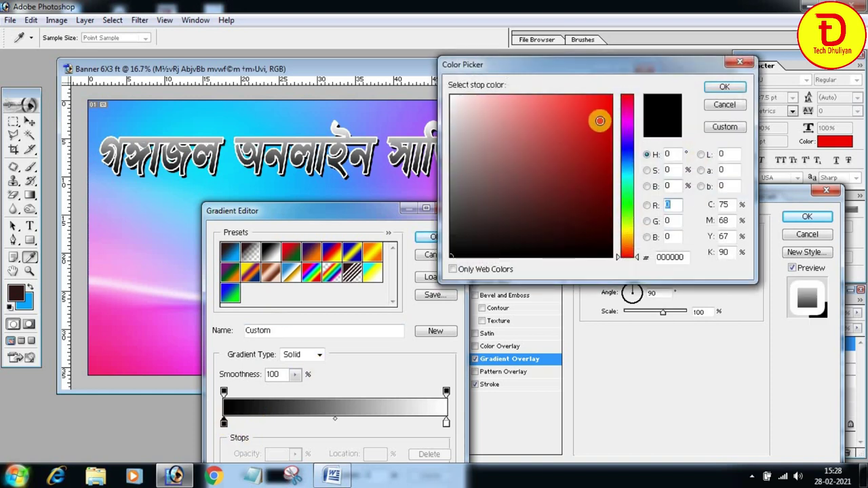
drag(596, 116, 613, 94)
click(726, 88)
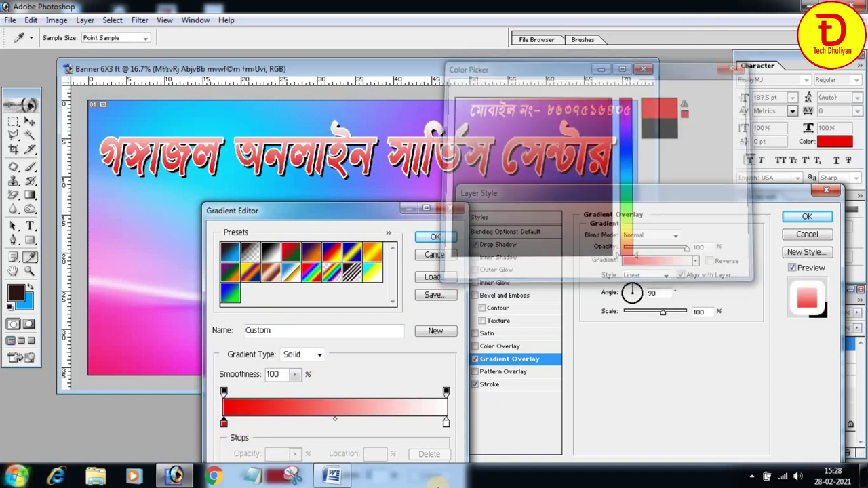
- Set the right gradient stop to dark red (760000) and accept the gradient
double_click(446, 423)
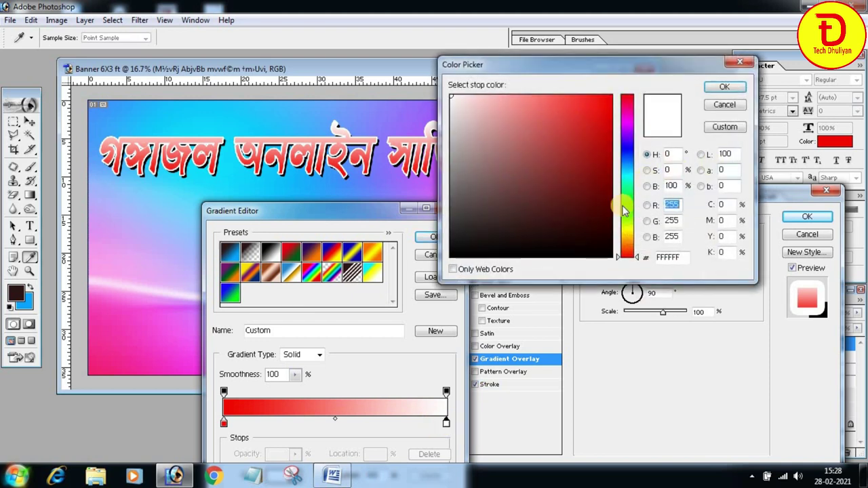
click(631, 232)
drag(631, 232, 630, 149)
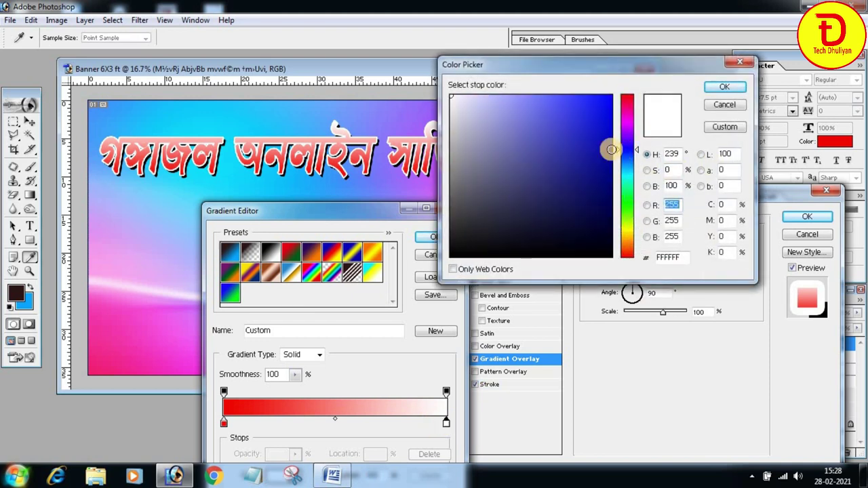
click(610, 95)
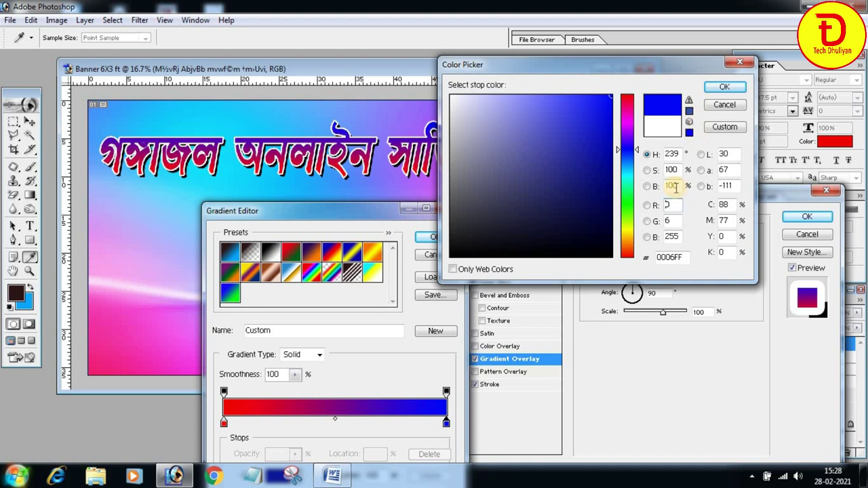
drag(628, 246, 630, 255)
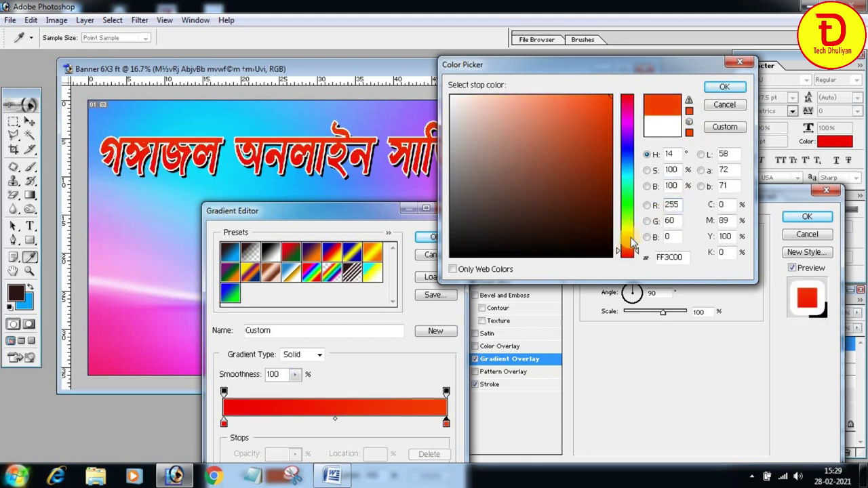
click(629, 96)
mouse_move(600, 132)
mouse_down()
mouse_move(625, 173)
mouse_move(613, 185)
mouse_up()
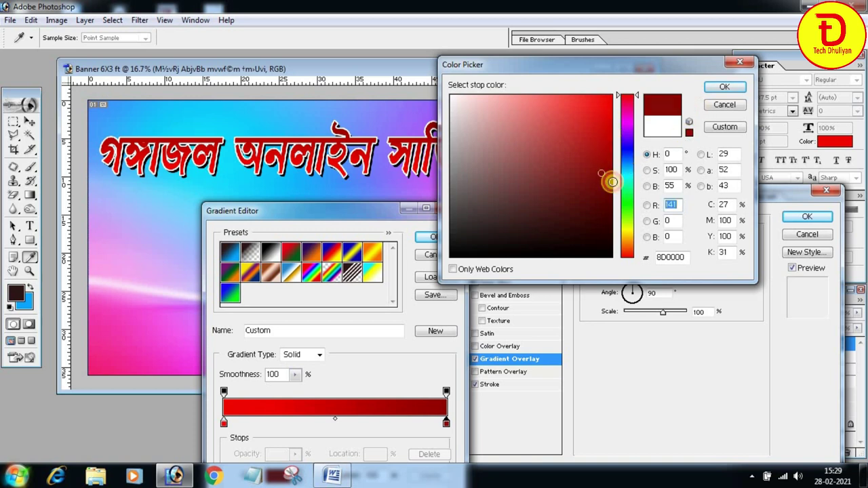
click(724, 87)
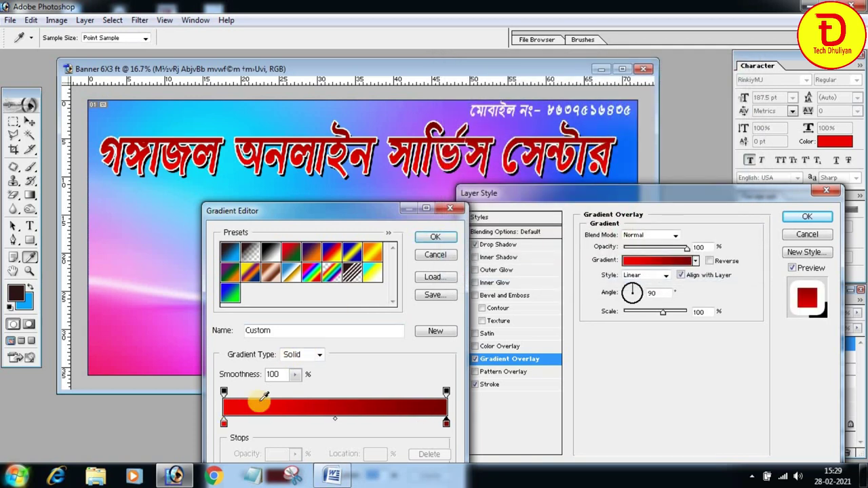
click(436, 236)
- Confirm the Gradient Overlay style and nudge the headline slightly higher
click(804, 219)
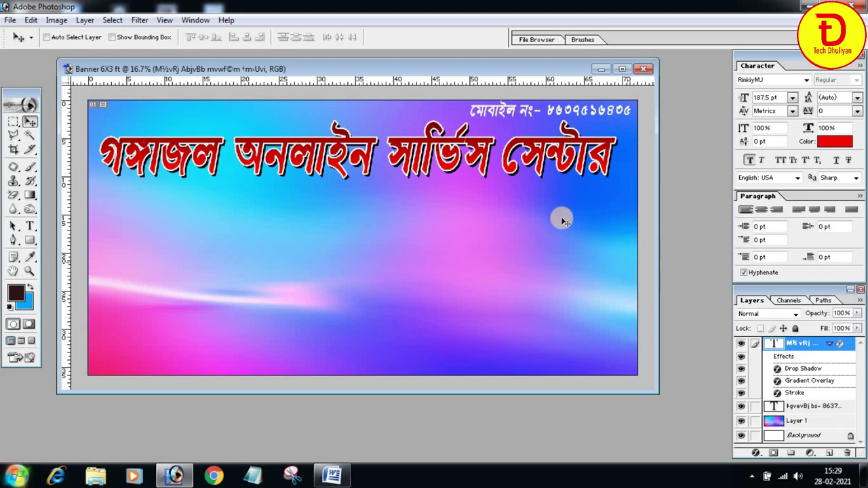
drag(533, 161, 533, 162)
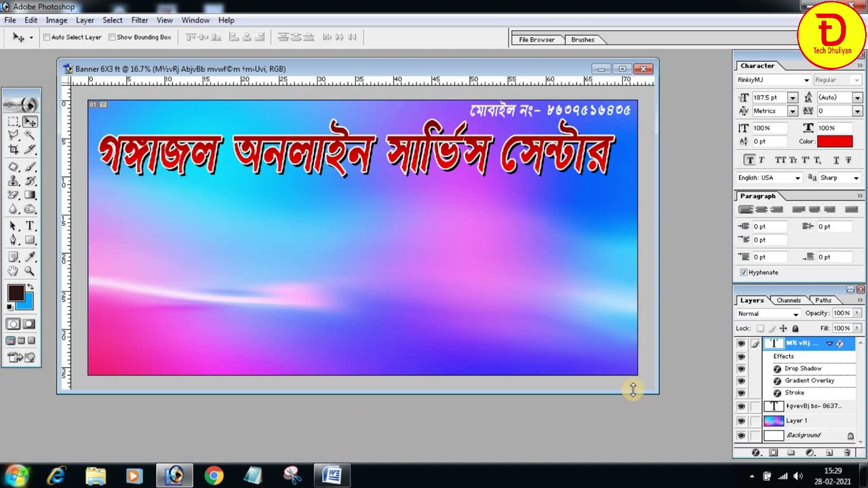
- Open the new look businesswoman image from E:\Clipart for DTP's business-people folder
double_click(681, 267)
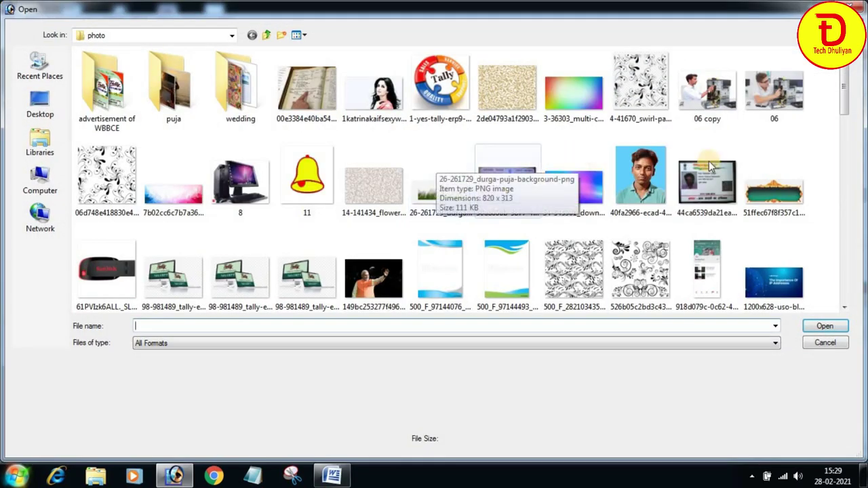
click(267, 35)
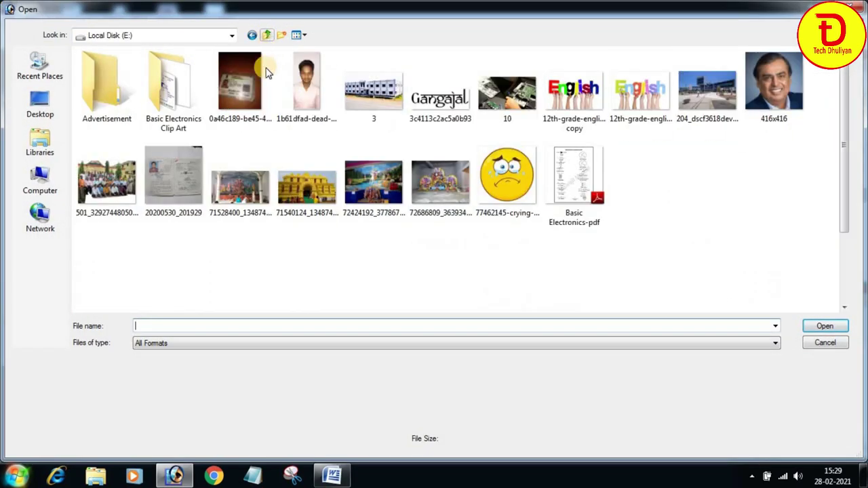
double_click(299, 93)
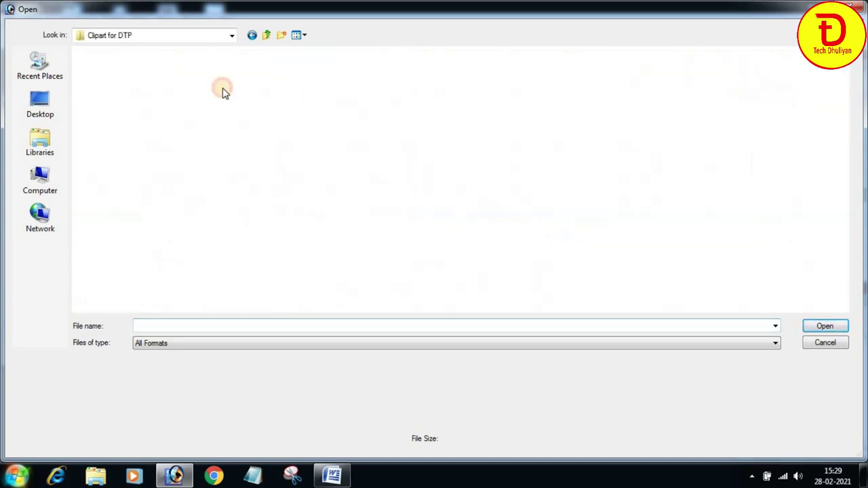
double_click(105, 80)
double_click(774, 82)
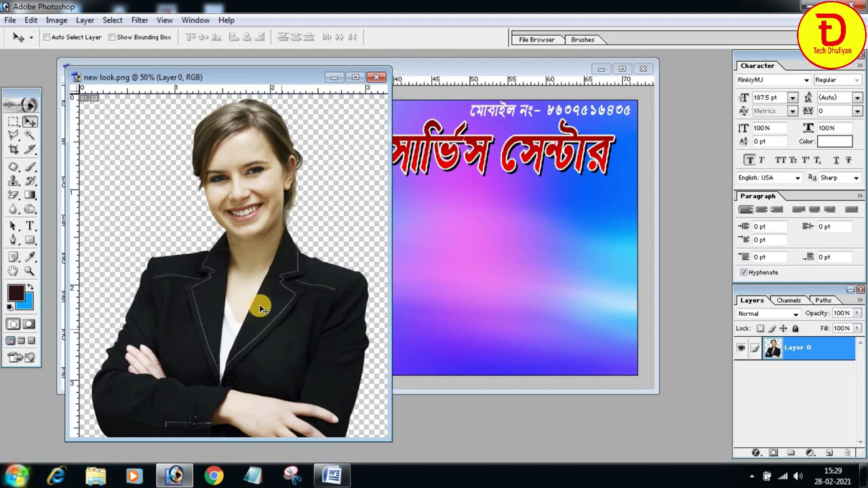
- Copy the businesswoman photo into the banner, enlarge it, and shift it slightly left
mouse_move(321, 339)
mouse_down()
mouse_move(582, 252)
mouse_move(595, 235)
mouse_up()
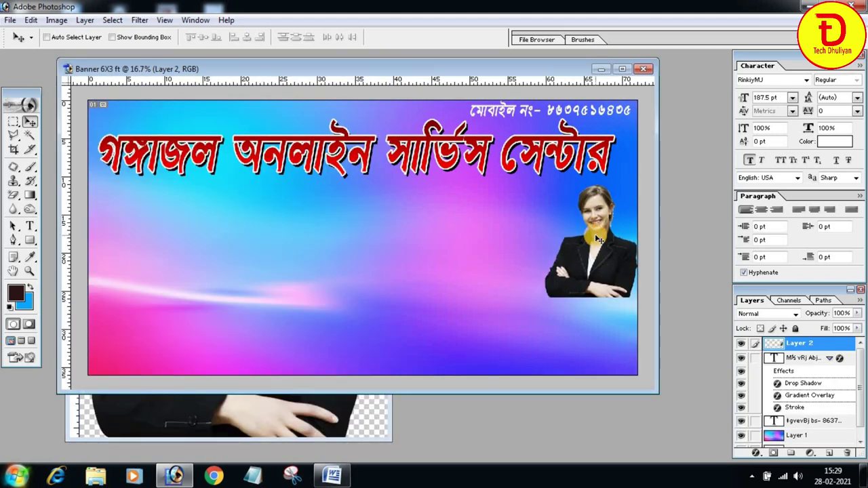
key(ctrl+t)
drag(545, 298, 498, 347)
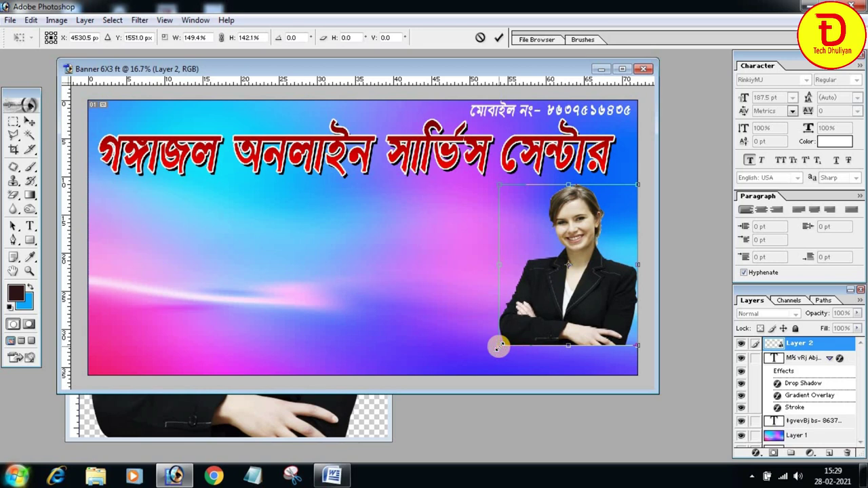
key(Return)
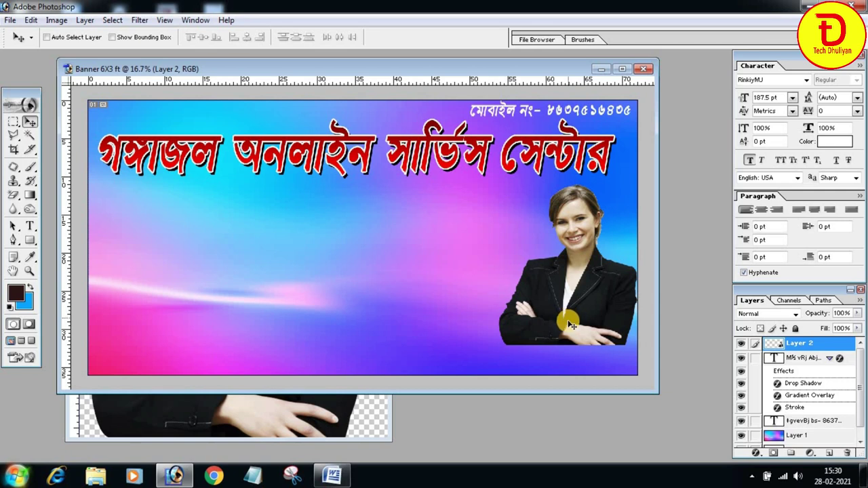
key(ctrl+t)
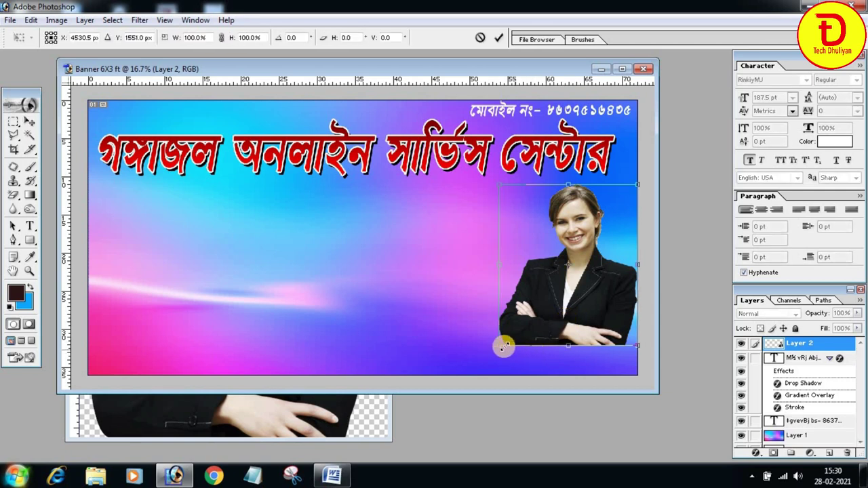
mouse_move(504, 347)
mouse_down()
mouse_move(490, 377)
mouse_move(507, 351)
mouse_up()
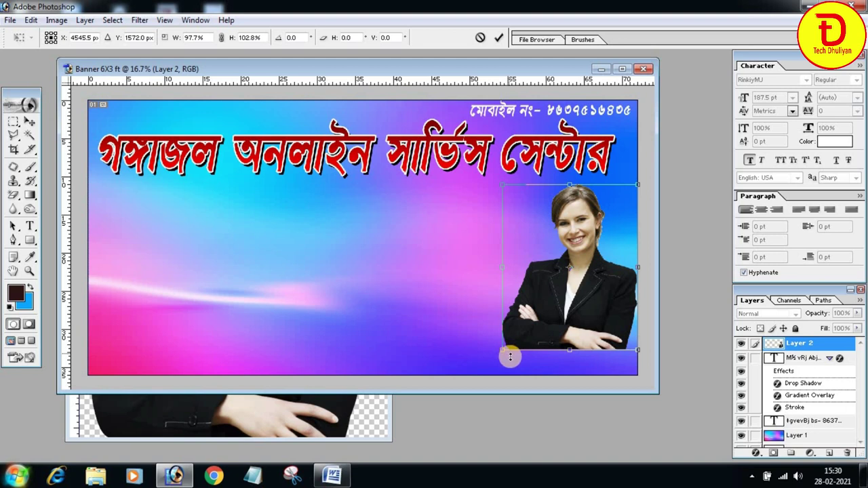
key(Return)
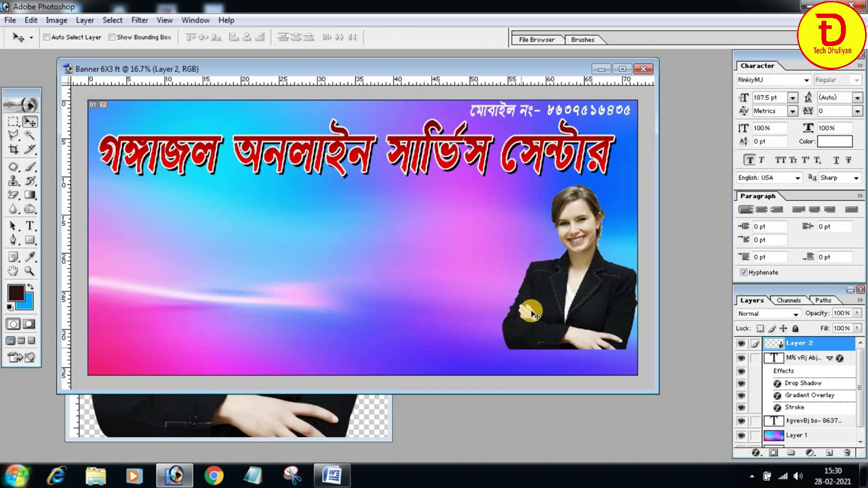
drag(534, 314, 541, 313)
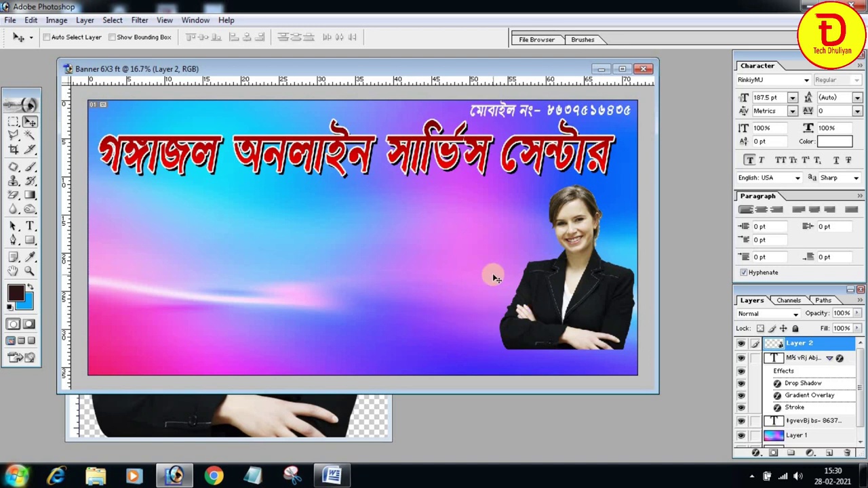
- Draw a Shape Layers rectangle strip across the banner's bottom edge
click(29, 242)
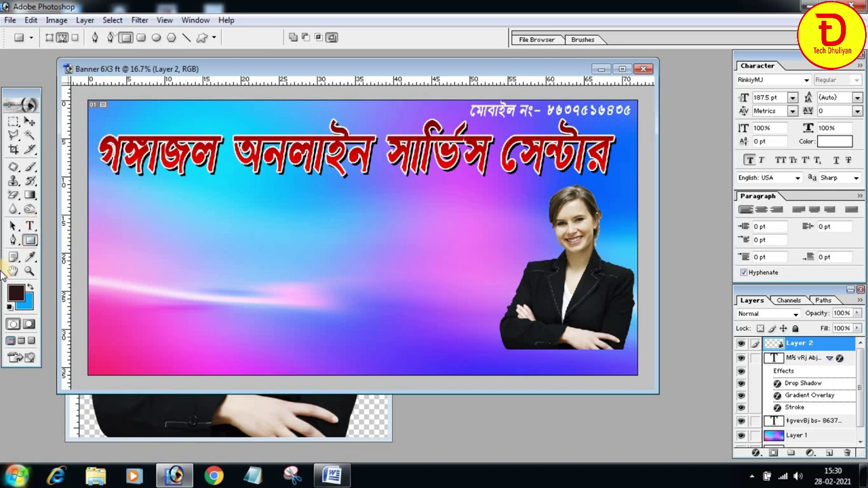
click(50, 38)
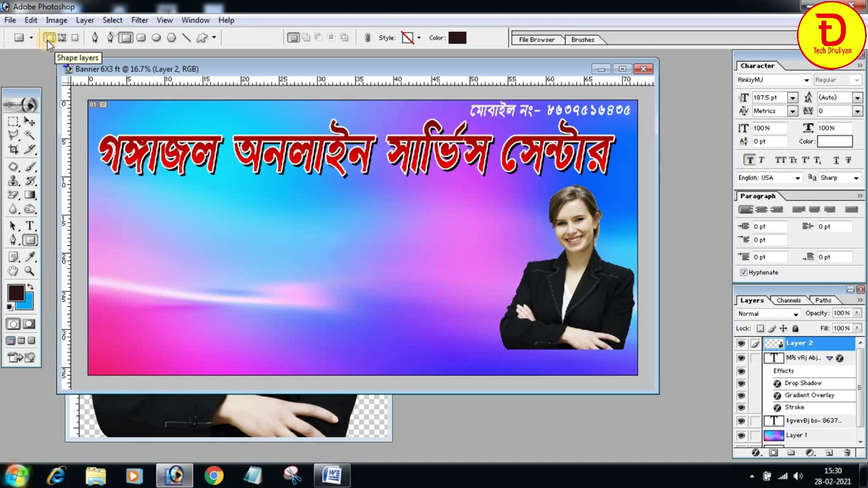
click(48, 41)
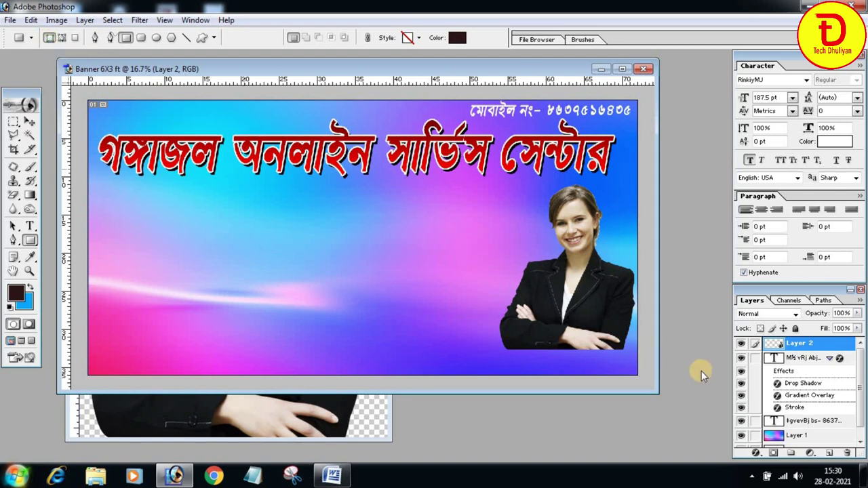
drag(638, 350, 90, 370)
key(Return)
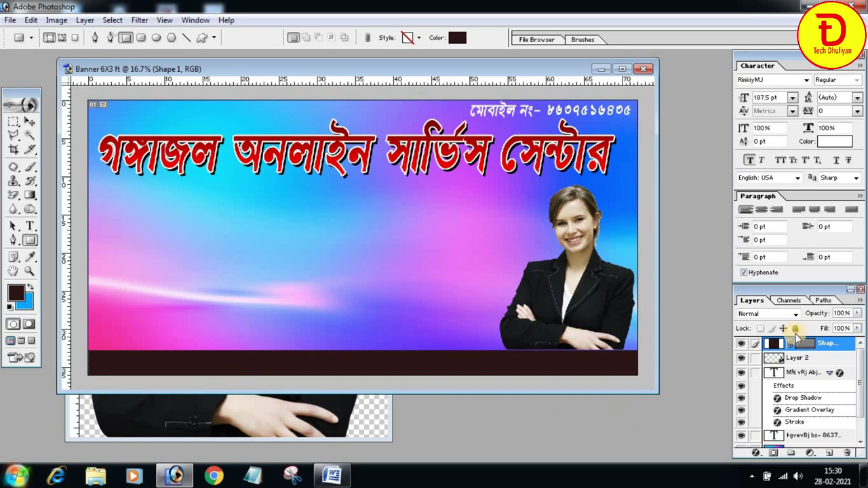
- Give the bottom strip a dark blue fill colour
key(i)
double_click(774, 345)
drag(563, 225, 669, 286)
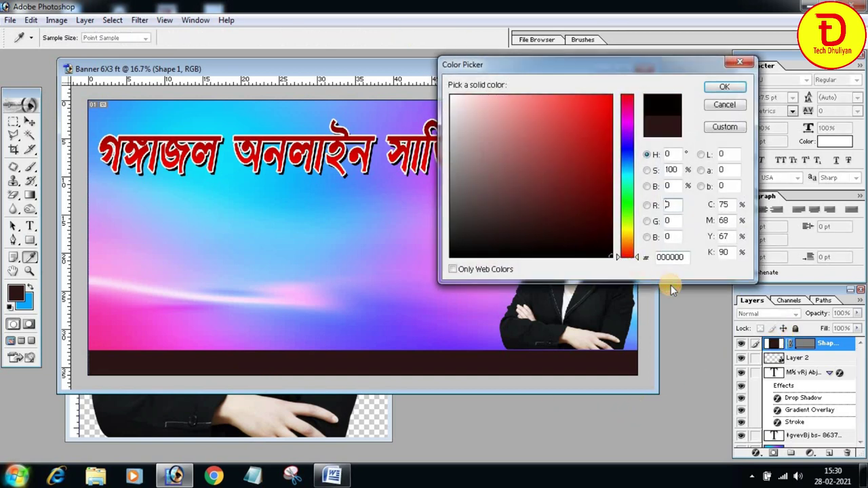
click(627, 148)
click(610, 197)
drag(638, 193, 638, 178)
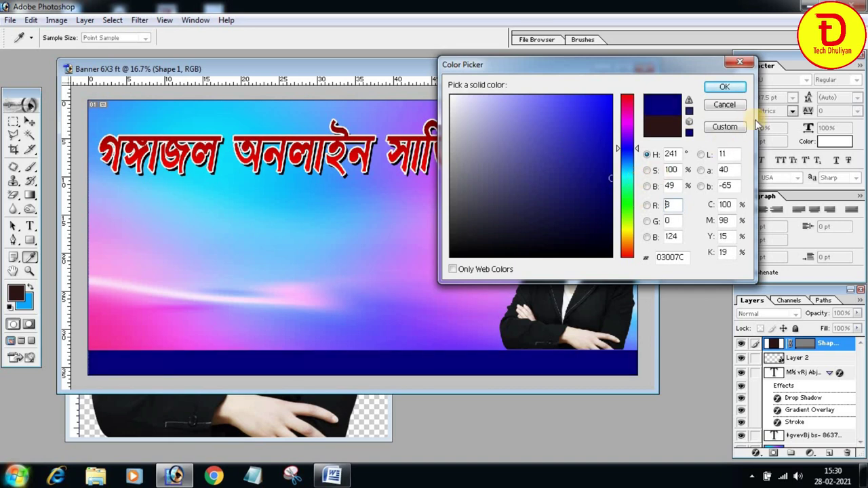
click(713, 88)
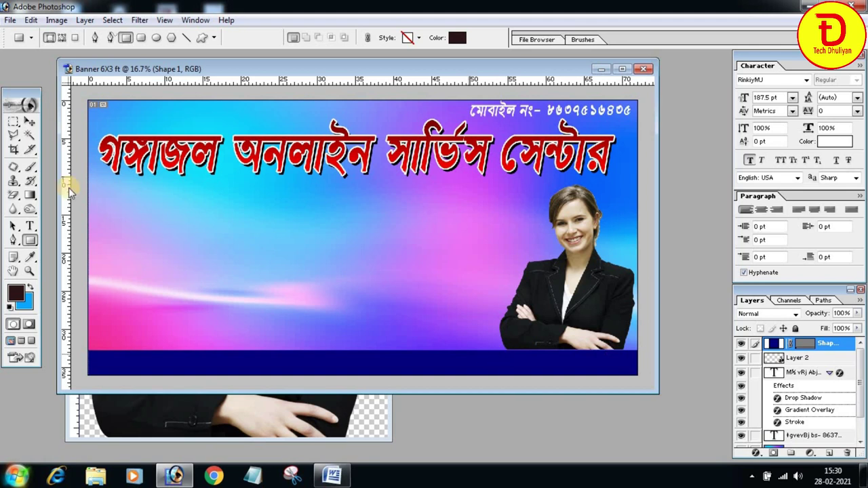
- Change the bottom strip's fill to pure red FF0000
double_click(773, 343)
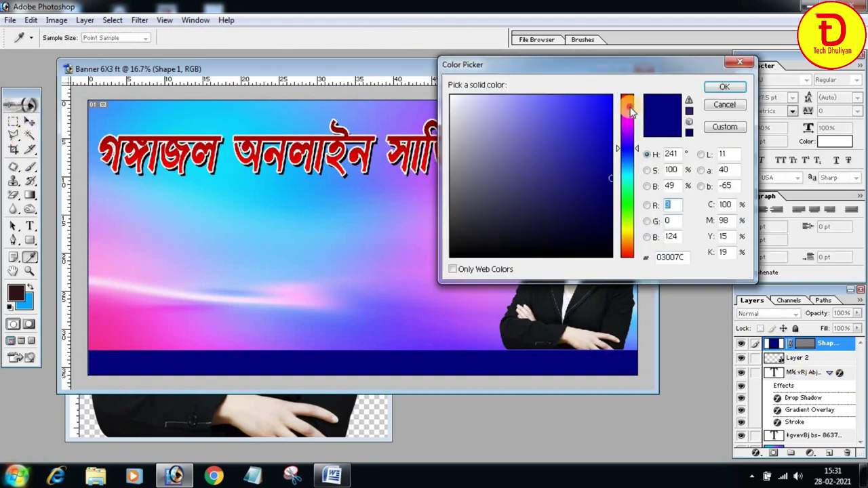
drag(628, 139, 627, 95)
drag(587, 132, 647, 53)
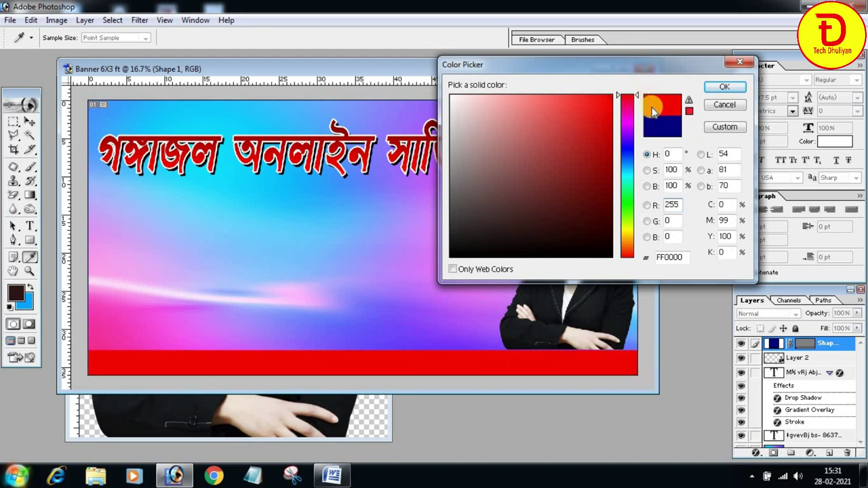
click(725, 87)
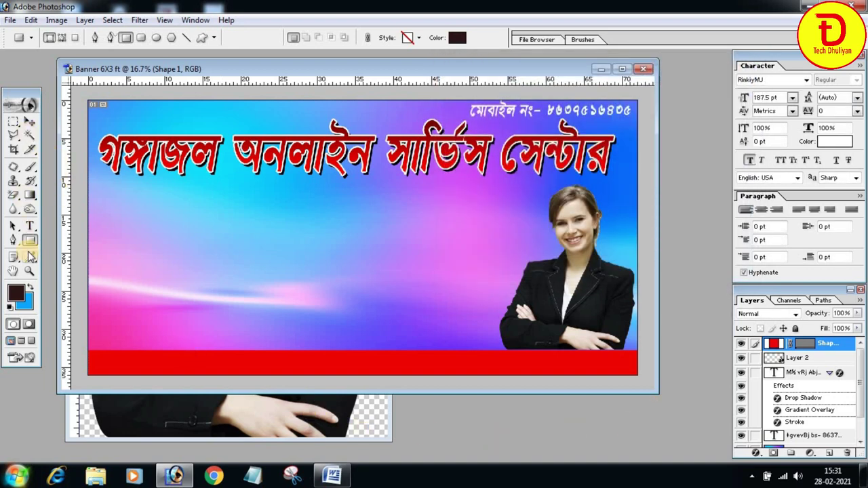
- Adjust the red bar's height slightly from its top, then bring new look.png forward
click(31, 123)
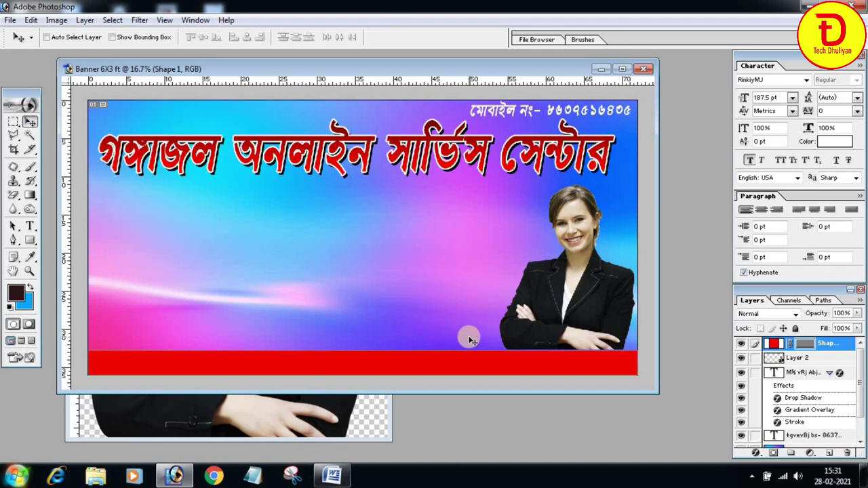
key(ctrl+t)
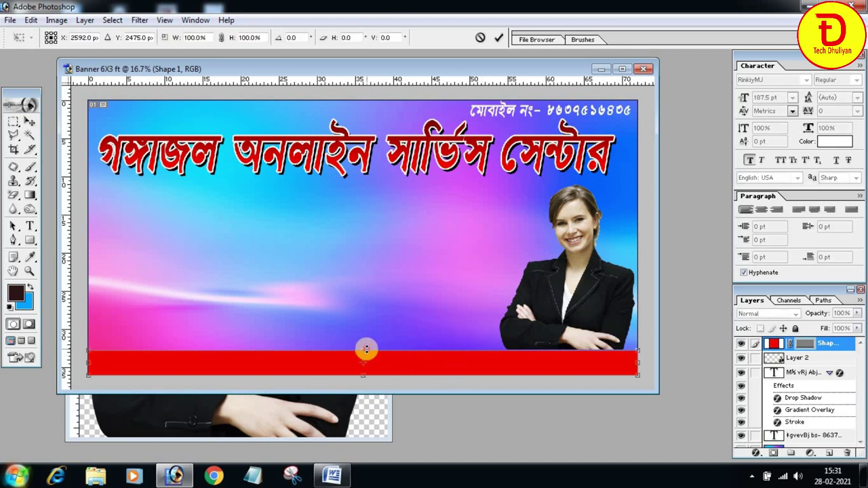
drag(366, 348, 366, 346)
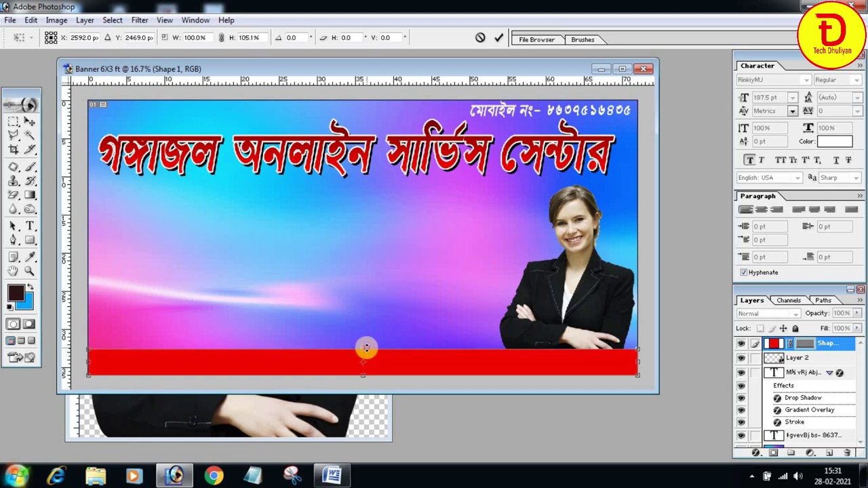
key(Return)
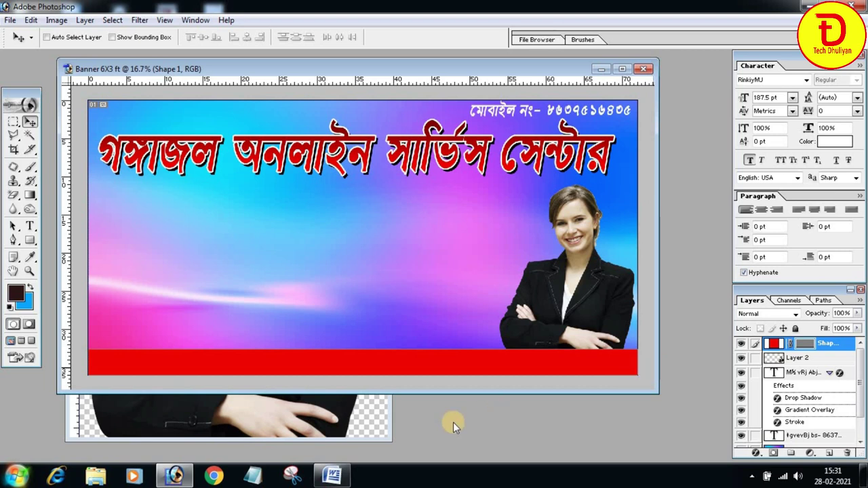
click(344, 415)
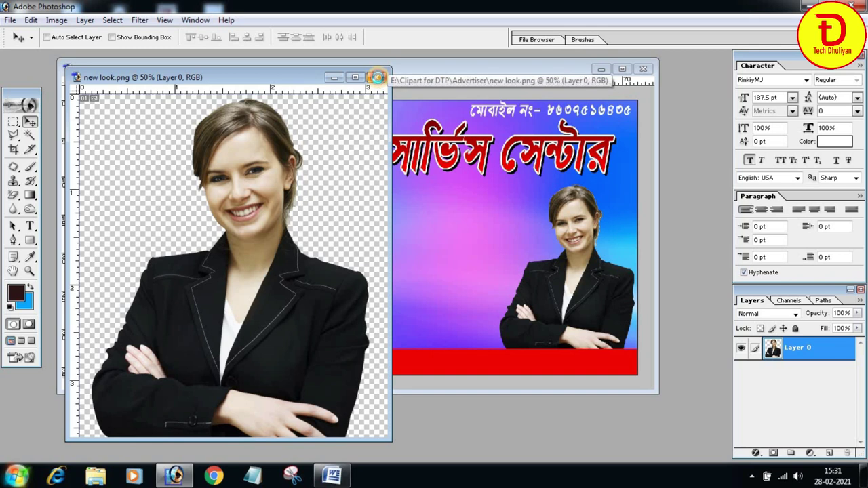
- Close new look.png and open the ornamental frame PNG from Local Disk (E:) > photo
click(380, 76)
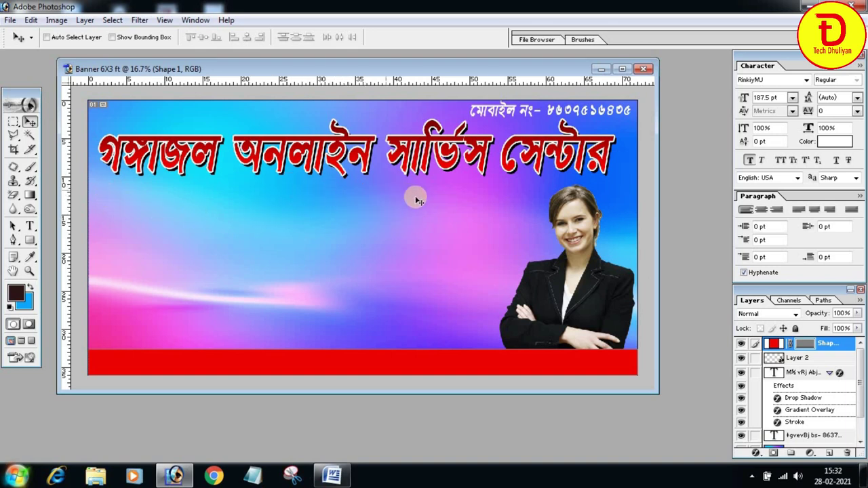
double_click(353, 433)
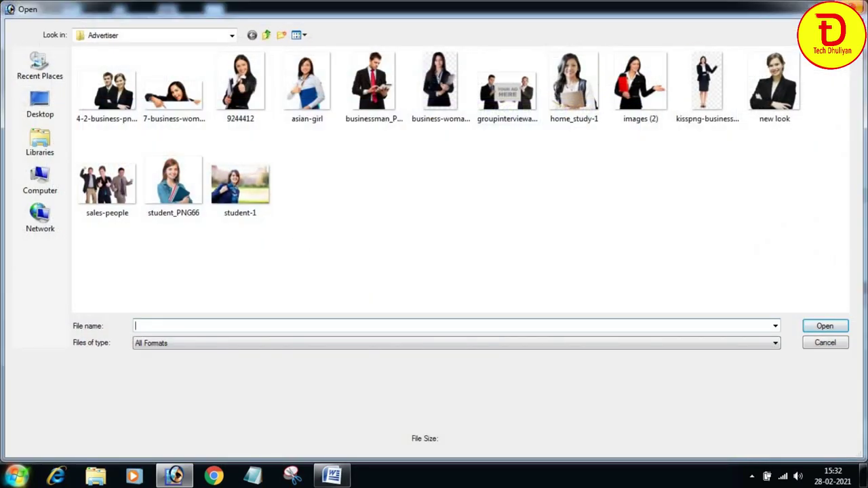
key(Escape)
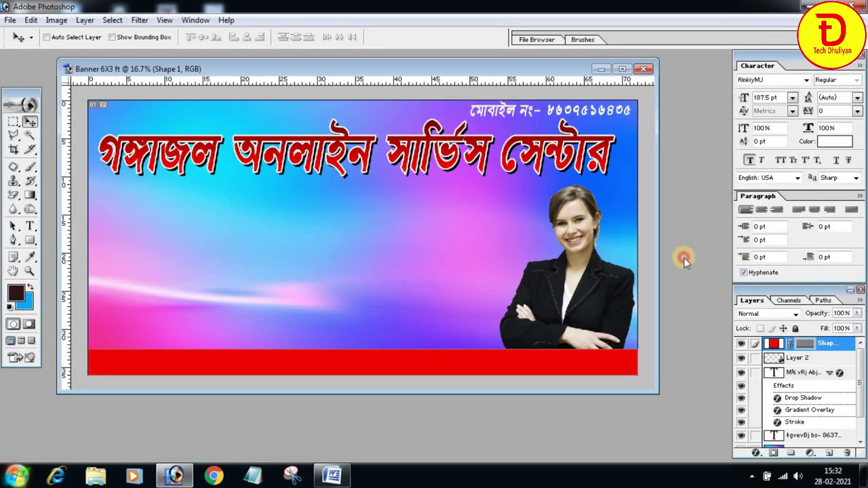
double_click(683, 257)
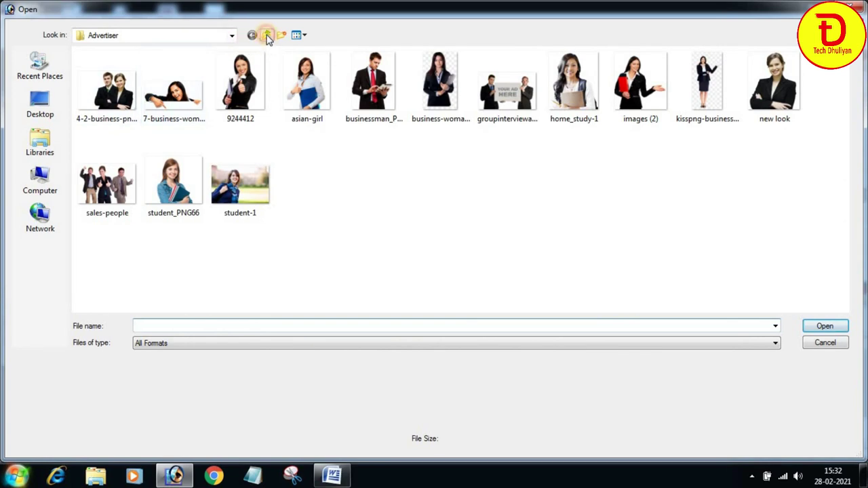
click(268, 35)
click(40, 182)
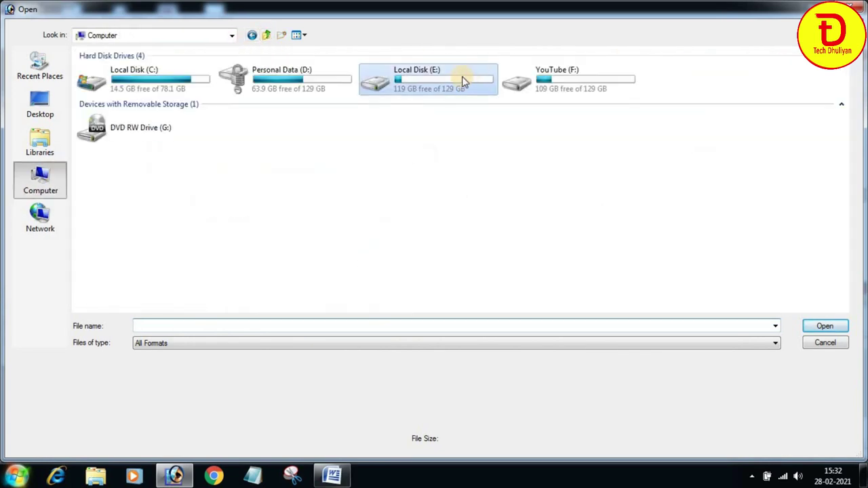
double_click(456, 87)
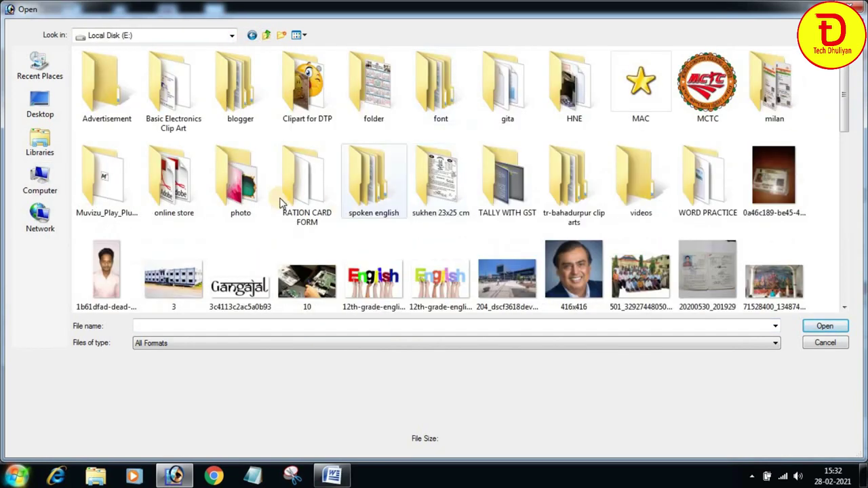
double_click(260, 195)
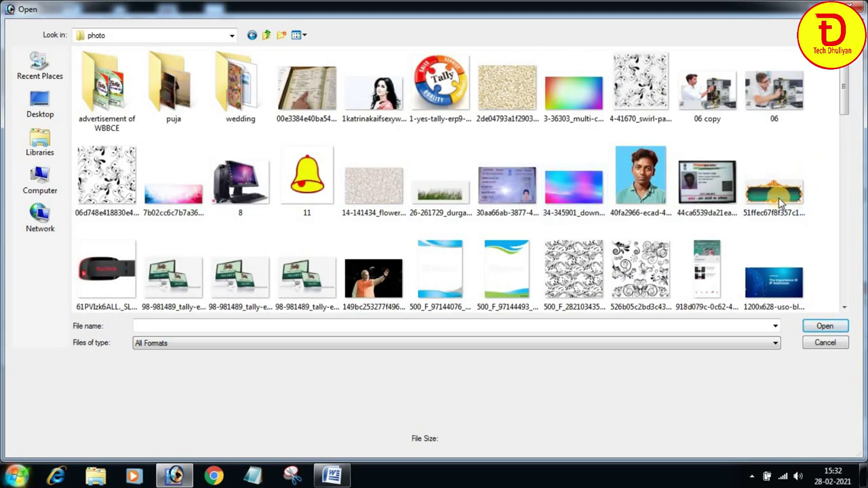
click(780, 190)
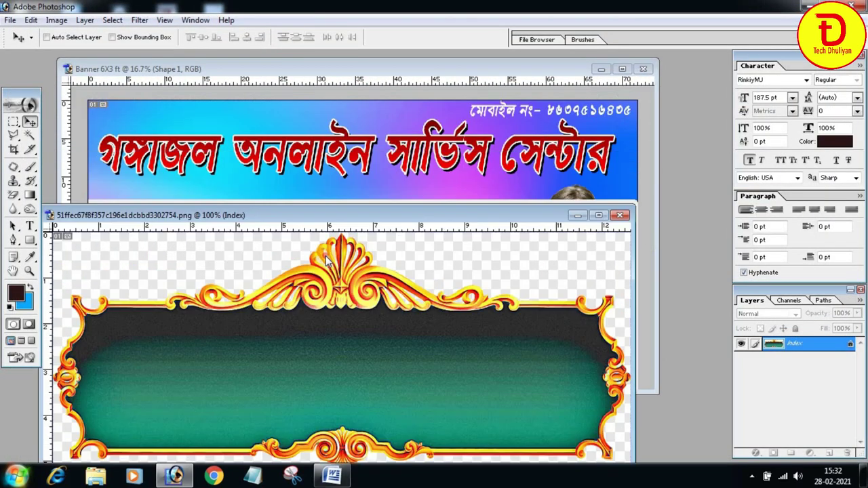
- Copy the ornamental frame into the banner as a new layer
drag(377, 89, 341, 261)
mouse_move(316, 395)
mouse_down()
mouse_move(366, 221)
mouse_move(360, 324)
mouse_up()
drag(358, 258, 396, 207)
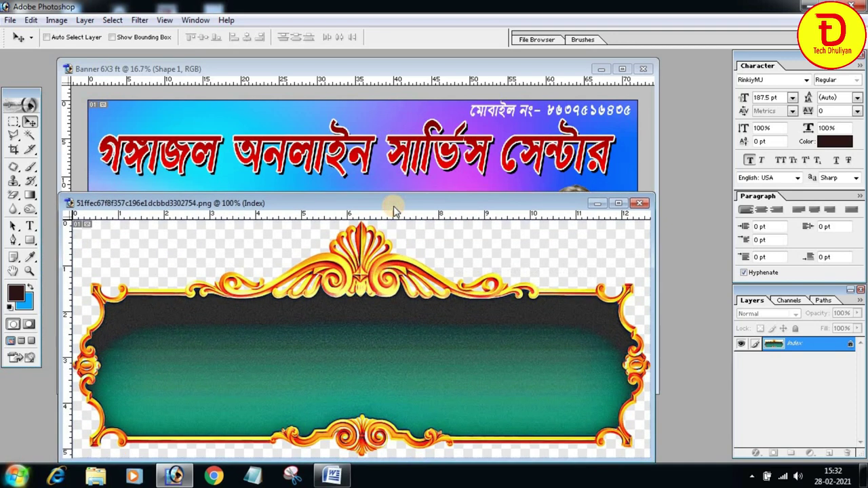
mouse_move(368, 253)
mouse_down()
mouse_move(336, 182)
mouse_move(335, 227)
mouse_up()
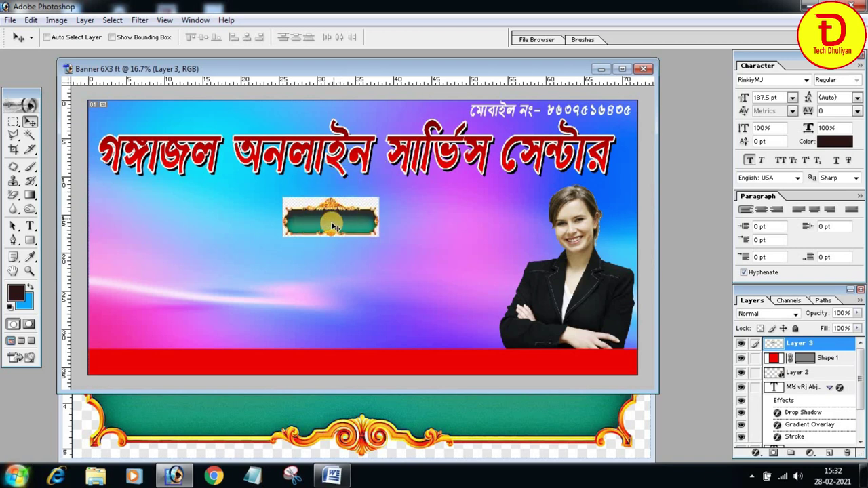
- Scale the frame to about 175% by 143% and move it just below the headline
key(ctrl+t)
drag(378, 234, 438, 263)
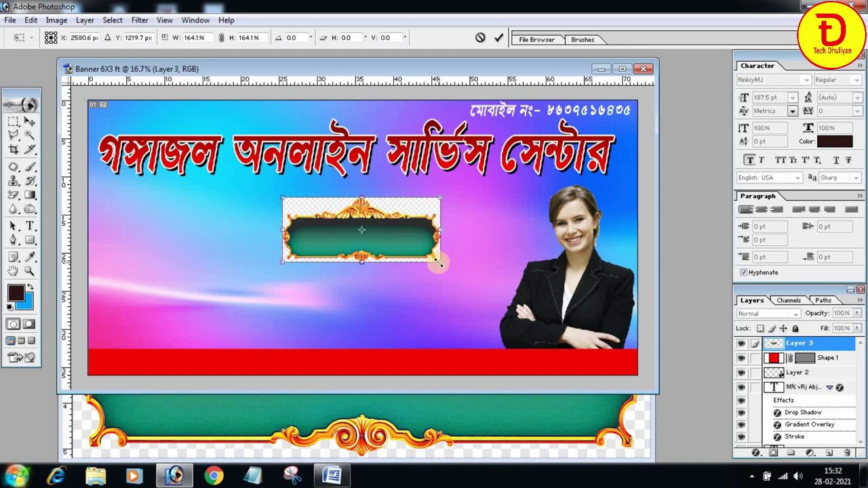
drag(438, 263, 449, 254)
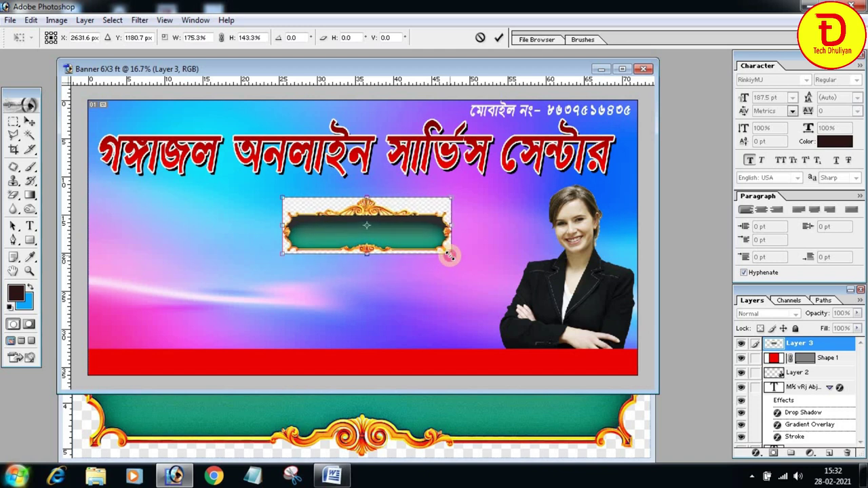
key(Return)
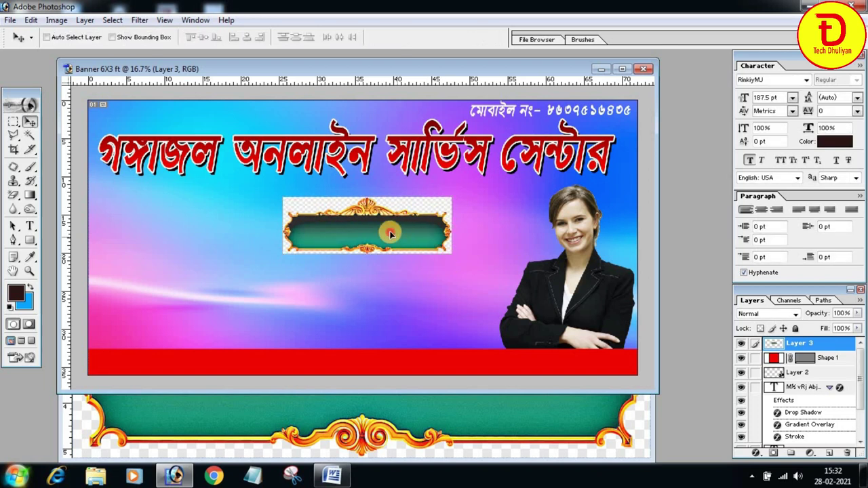
drag(378, 229, 379, 218)
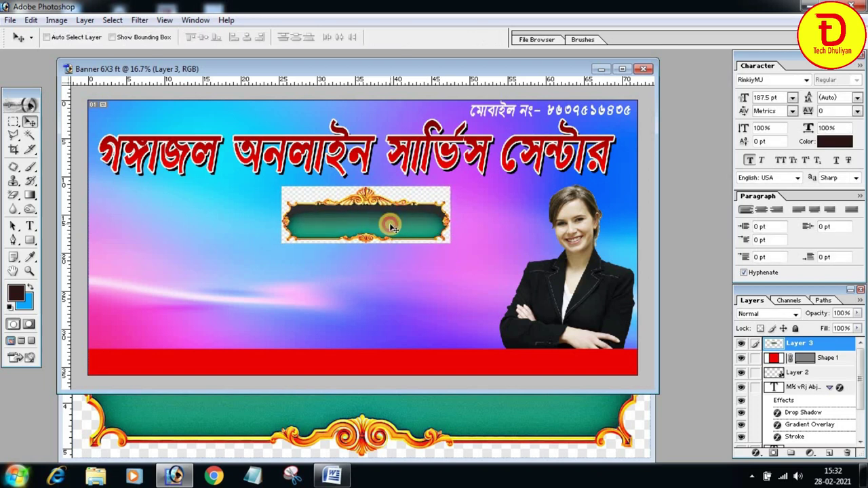
click(13, 195)
- Erase the checkered background above and below the frame with the Magic Eraser
click(312, 192)
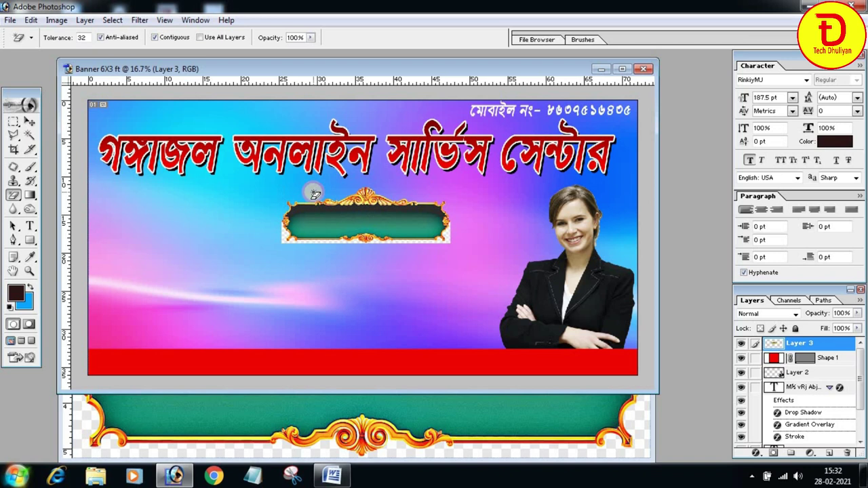
click(315, 243)
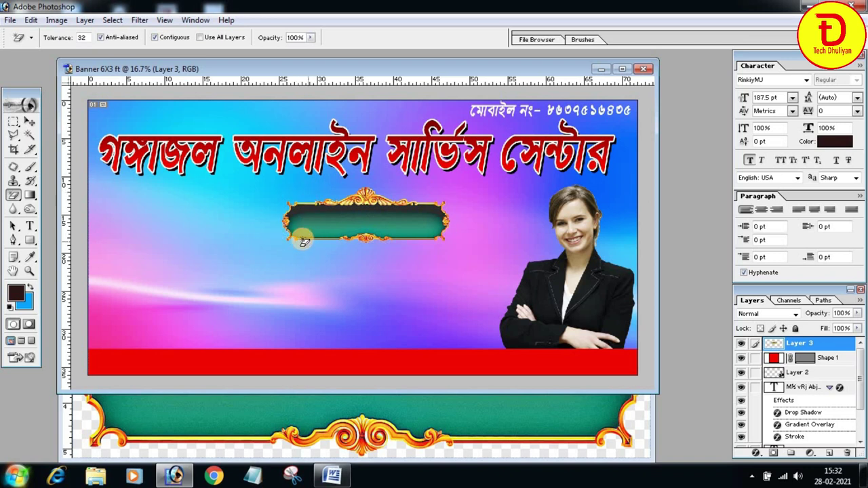
click(15, 197)
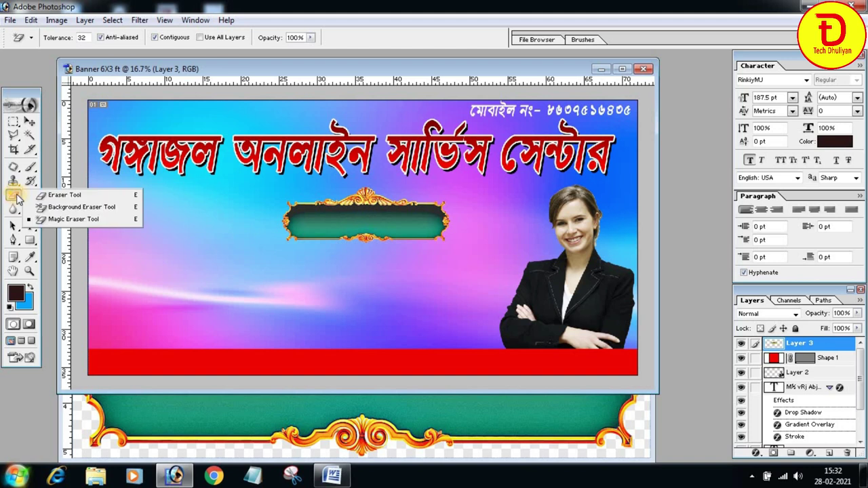
click(52, 197)
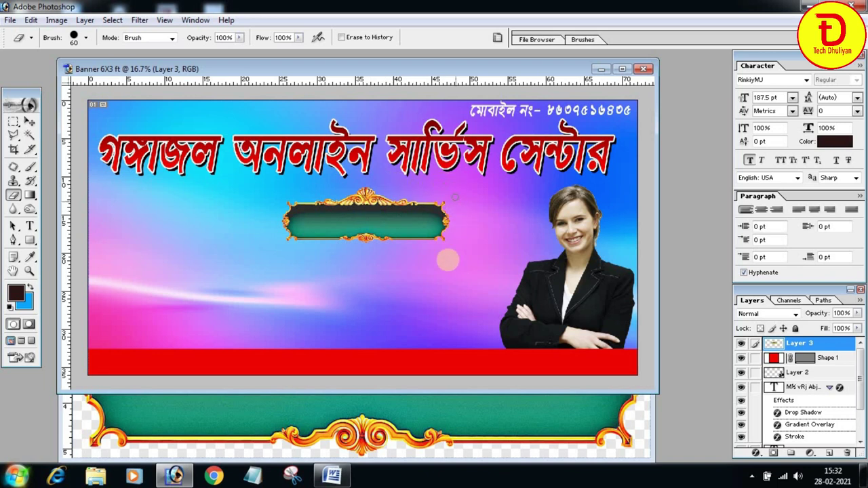
- Nudge the ornamental frame slightly up and left
click(30, 122)
drag(378, 215, 366, 207)
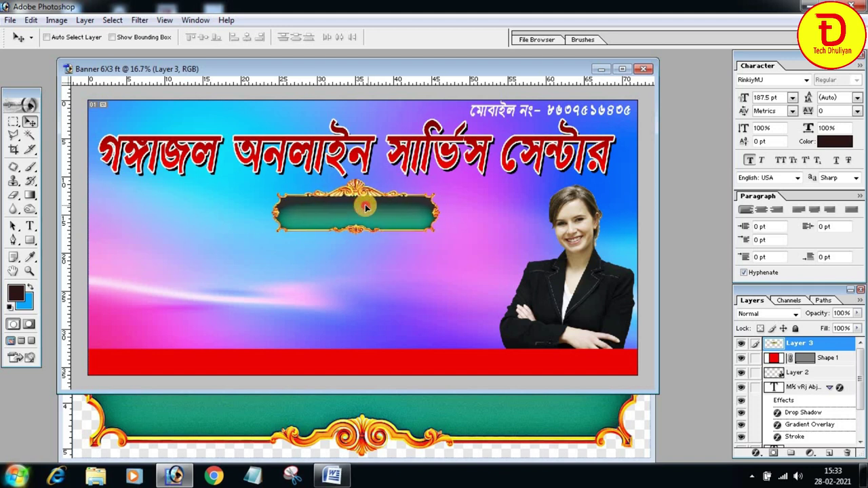
drag(366, 207, 365, 205)
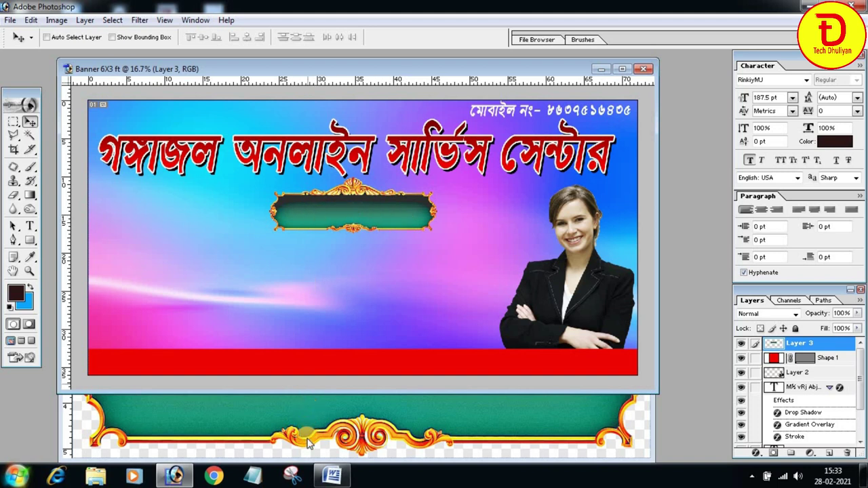
- Cut the proprietor line from the Word banner-text document
click(332, 475)
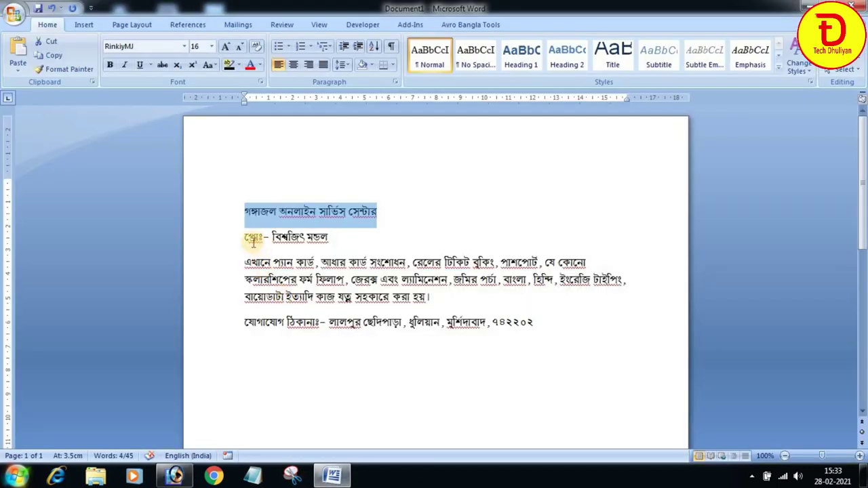
click(247, 237)
drag(247, 238, 330, 237)
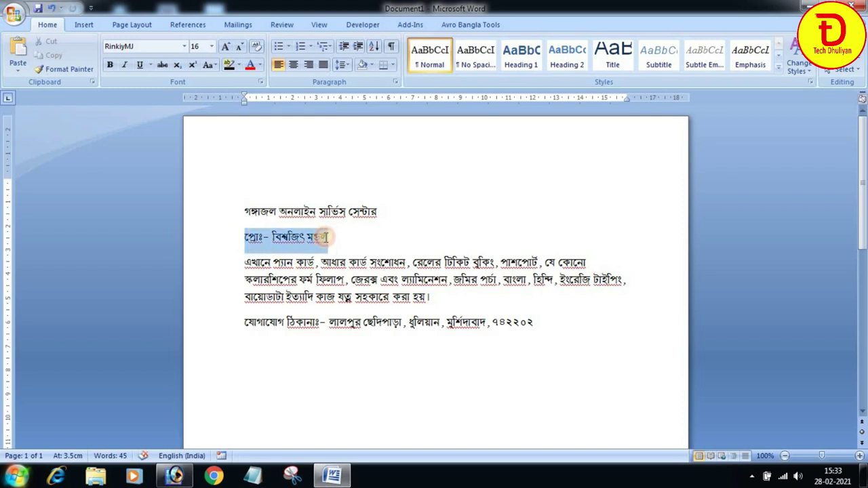
key(ctrl+x)
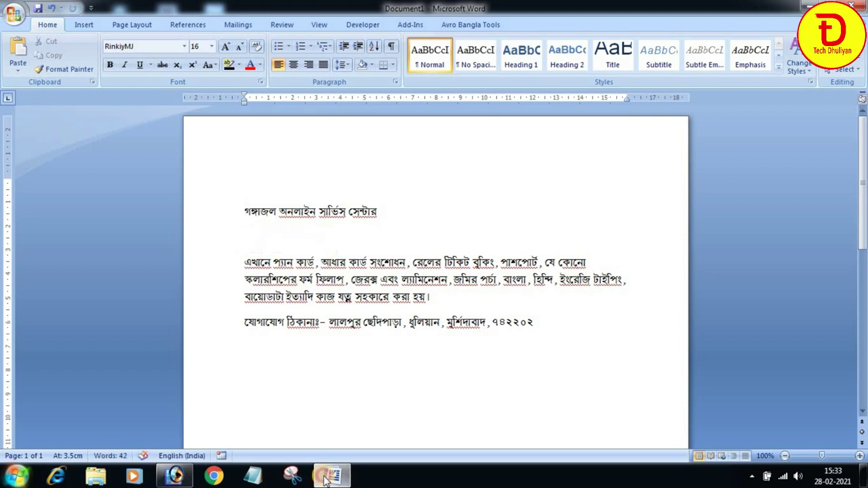
click(332, 474)
- Start a new text layer on the banner with a 72 pt font size
click(30, 227)
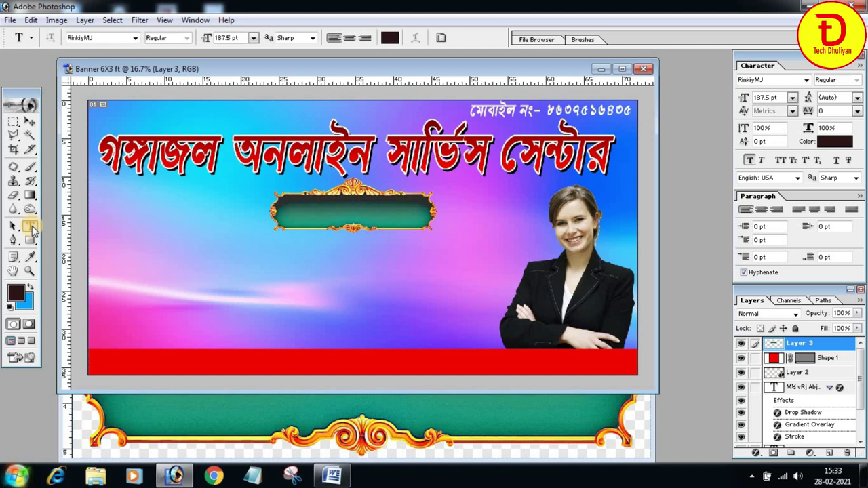
click(282, 210)
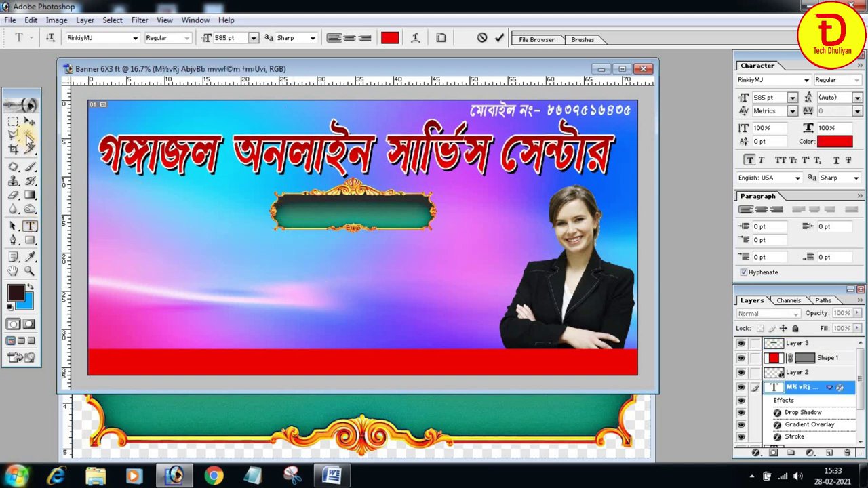
click(13, 226)
click(196, 266)
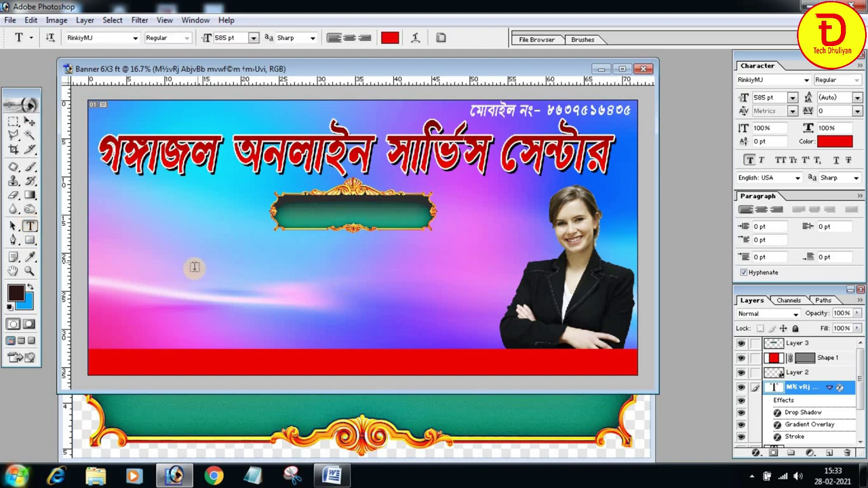
click(253, 39)
click(245, 239)
click(253, 39)
click(238, 260)
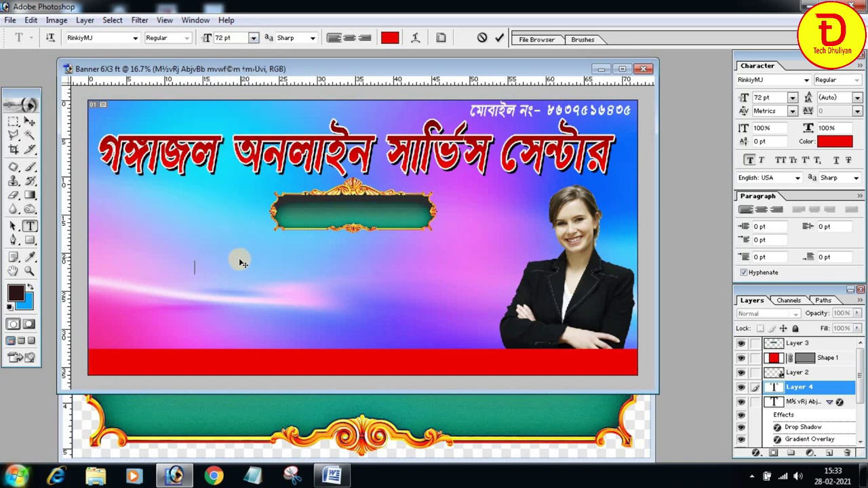
- Paste the proprietor line and colour it white
key(ctrl+v)
drag(247, 283, 345, 280)
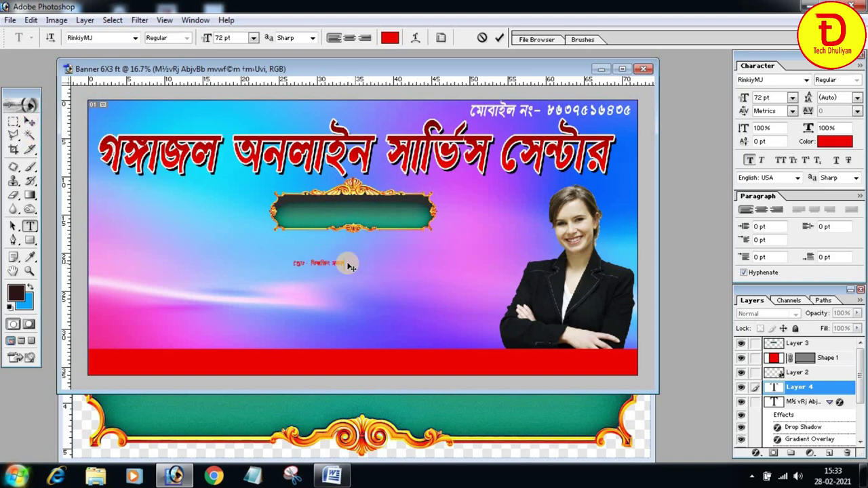
drag(345, 263, 232, 252)
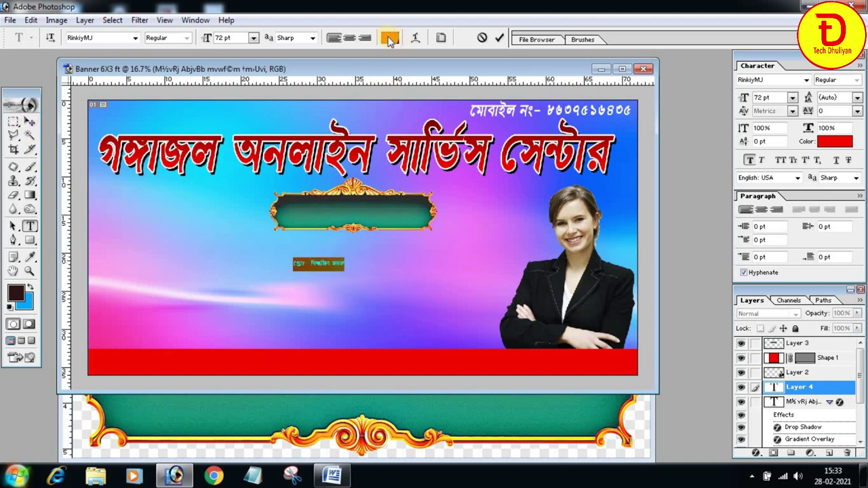
click(390, 37)
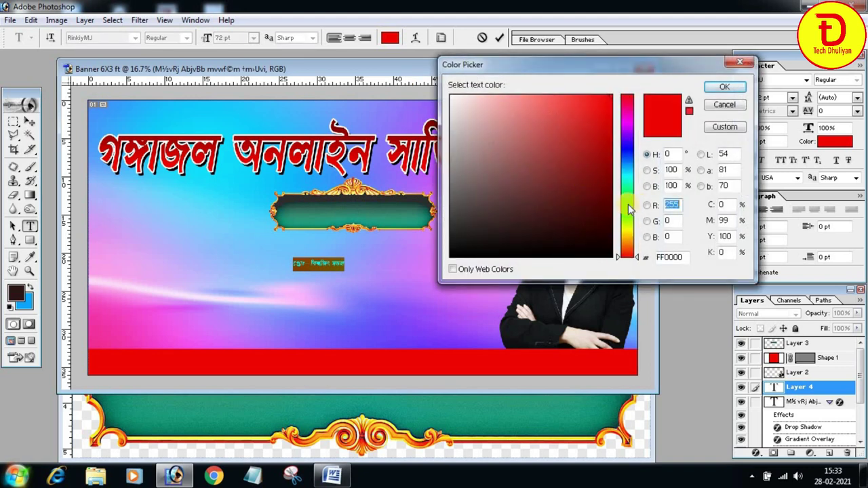
drag(498, 131, 451, 96)
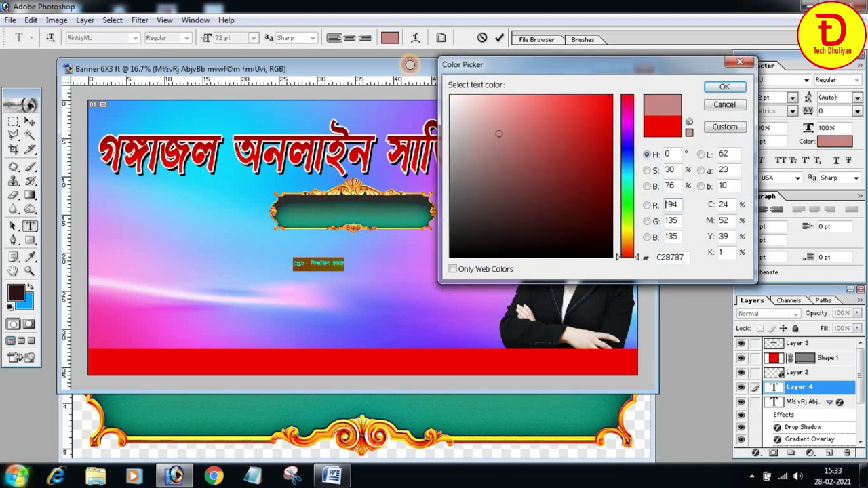
click(724, 86)
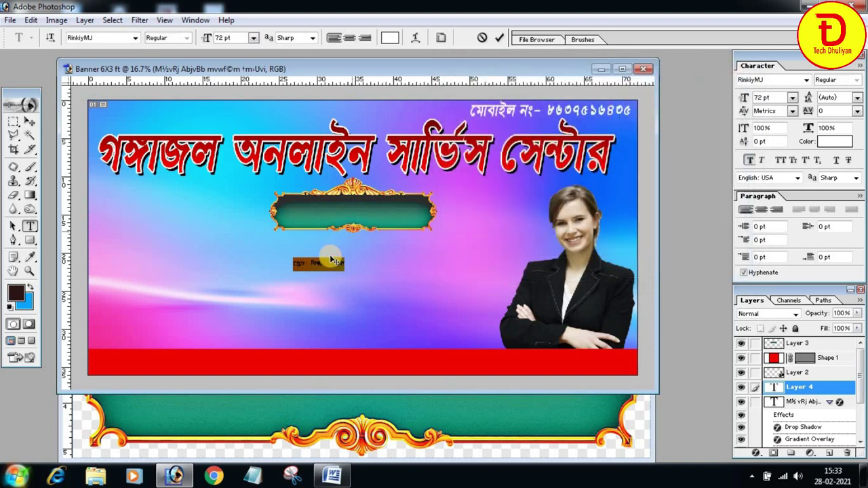
click(31, 122)
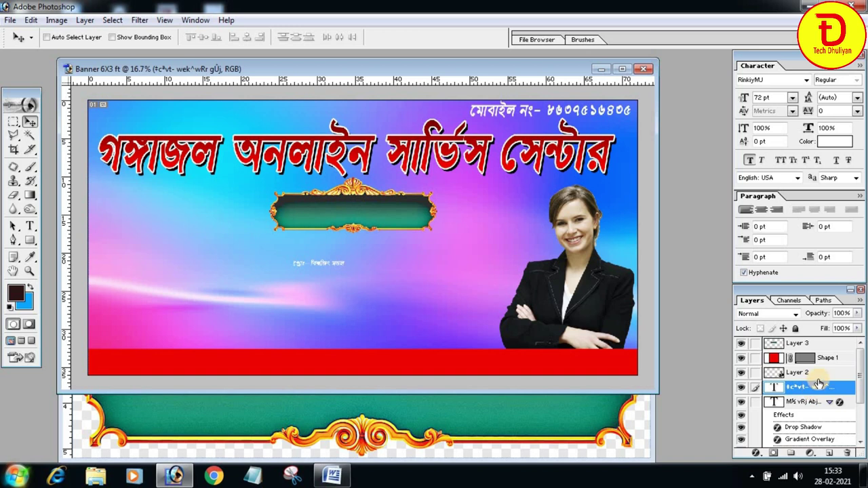
- Move the proprietor text into the frame, stacked above Layer 3
mouse_move(308, 298)
mouse_down()
mouse_move(324, 207)
mouse_move(318, 257)
mouse_up()
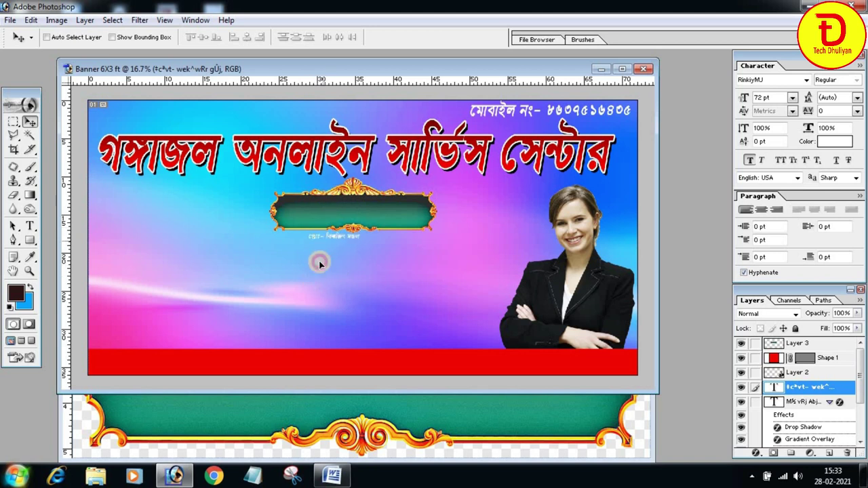
drag(806, 392, 807, 343)
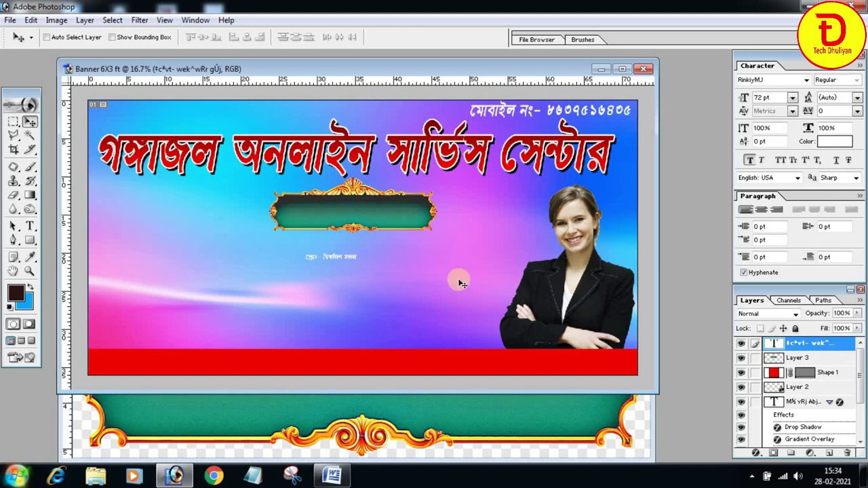
mouse_move(313, 255)
mouse_down()
mouse_move(309, 214)
mouse_move(299, 208)
mouse_up()
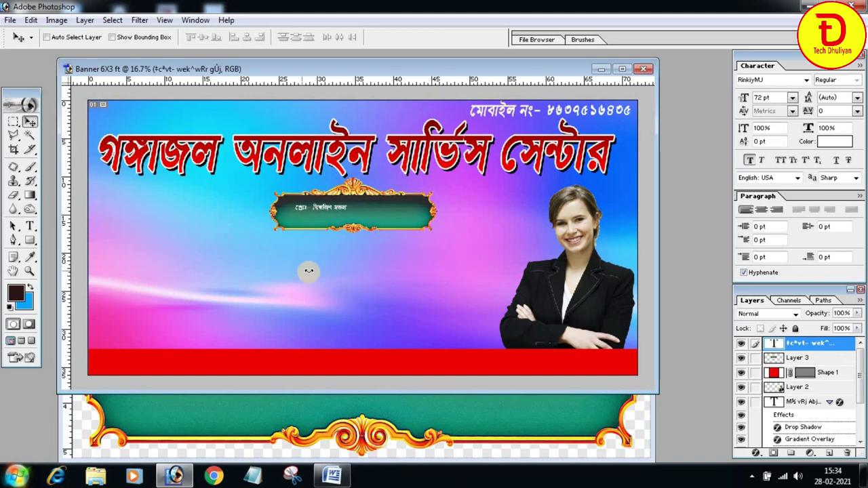
- Scale the proprietor text to roughly 274% × 318% to fill the frame
key(ctrl+t)
drag(349, 208, 418, 225)
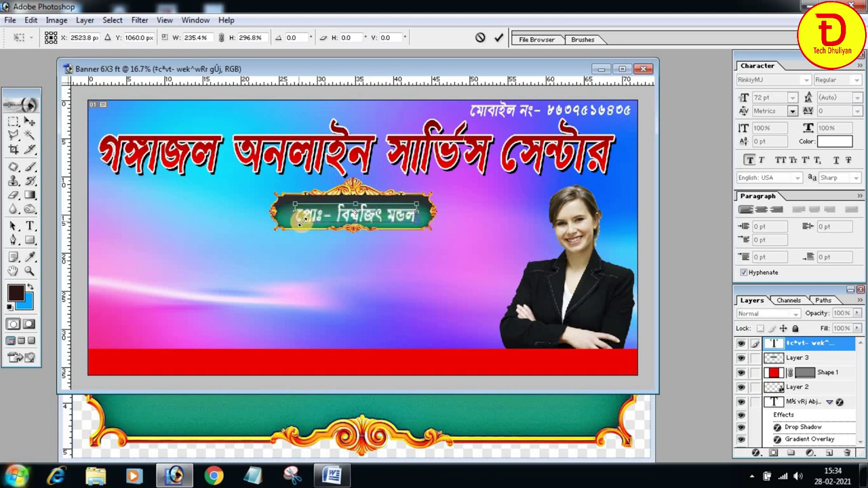
drag(288, 218, 278, 213)
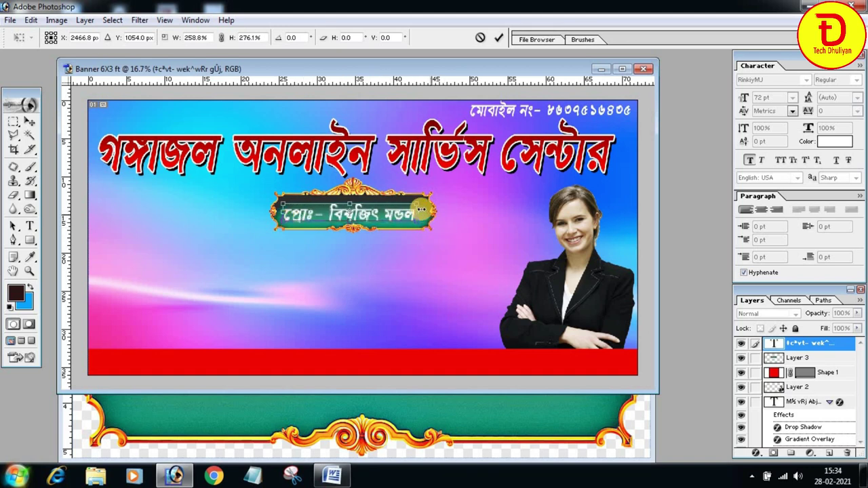
drag(416, 203, 424, 201)
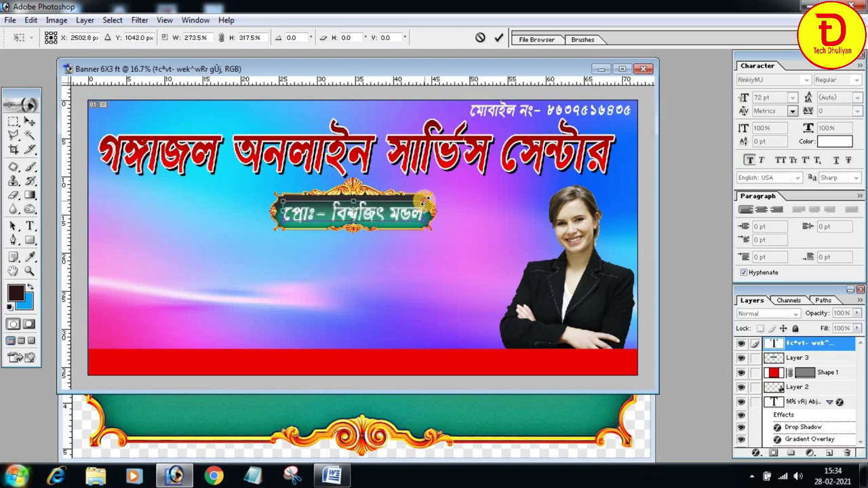
key(Return)
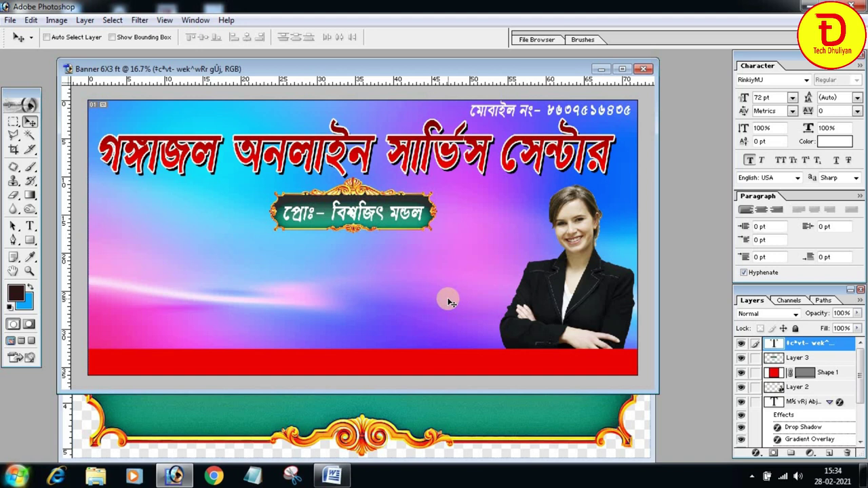
- Turn off faux bold and preview IchamotiOMJ and nearby fonts on the proprietor line
click(750, 162)
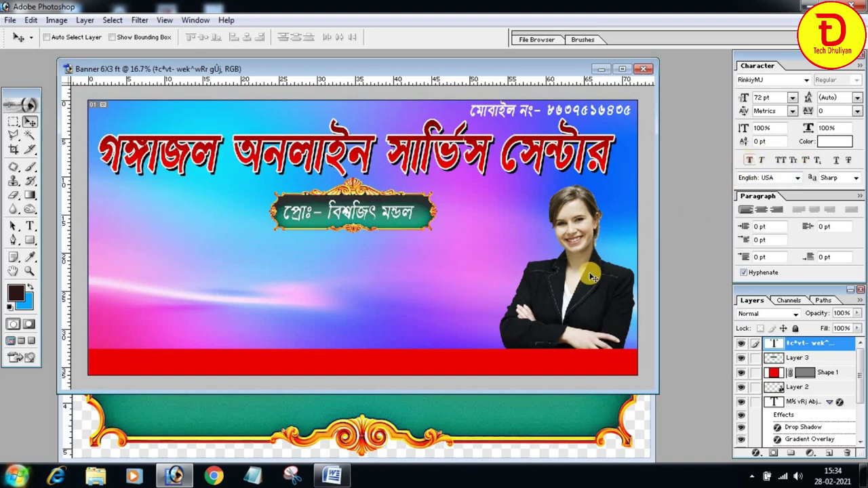
click(29, 225)
drag(284, 212, 391, 224)
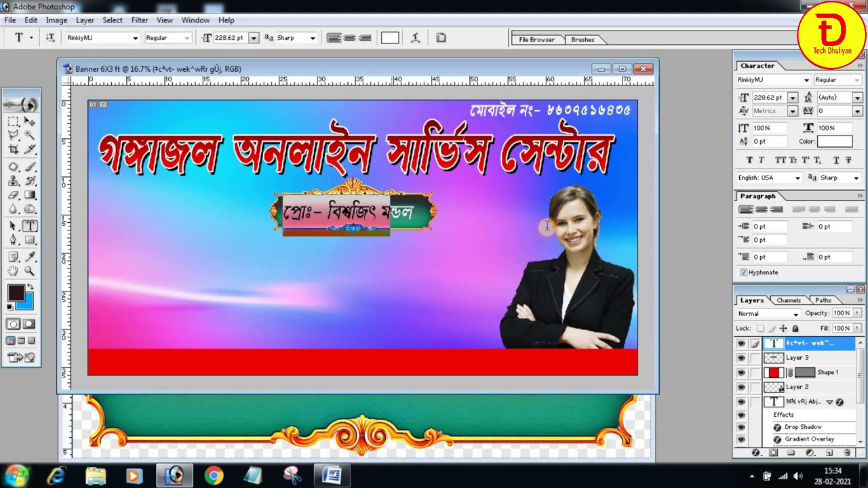
click(85, 40)
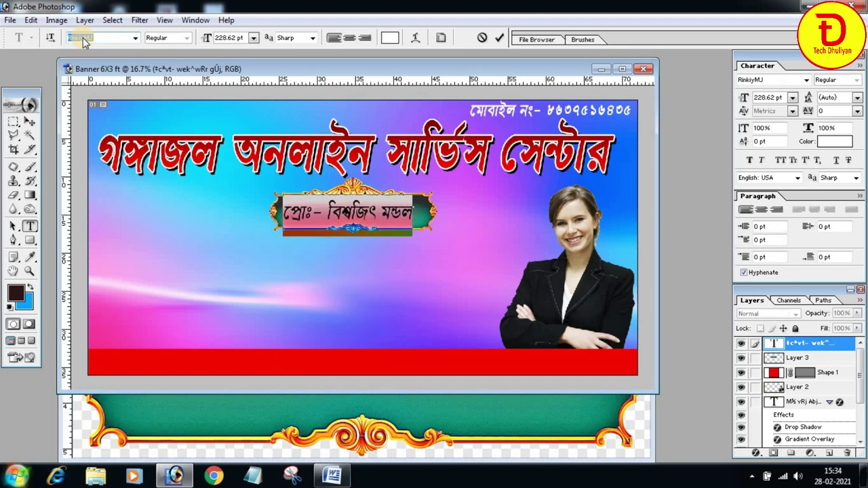
click(135, 39)
drag(173, 198, 172, 121)
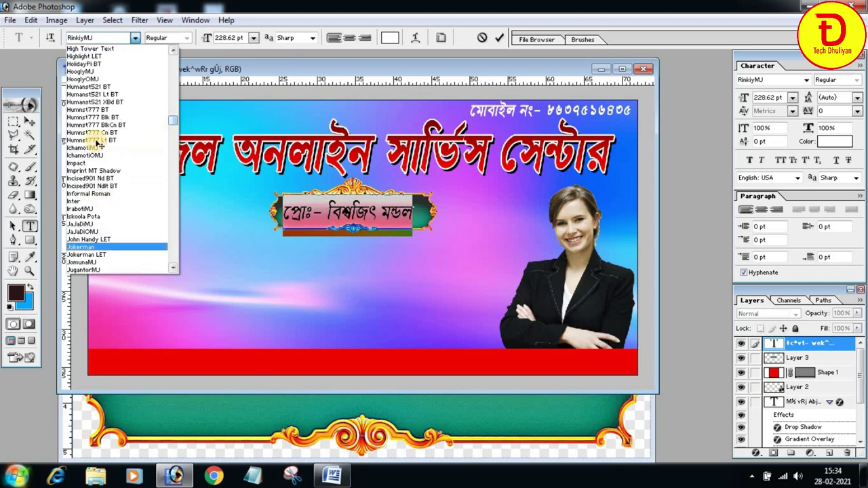
click(114, 157)
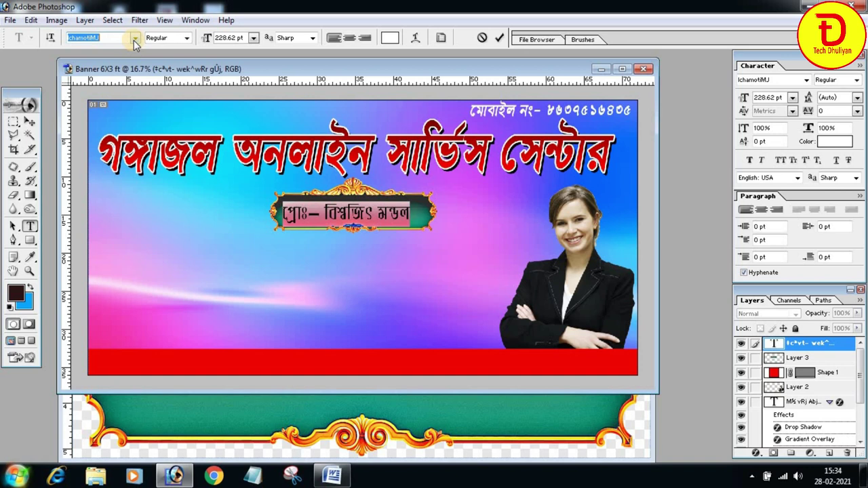
key(Up)
key(Up)
key(Up)
key(Up)
key(Up)
key(Up)
key(Up)
key(Up)
key(Up)
key(Down)
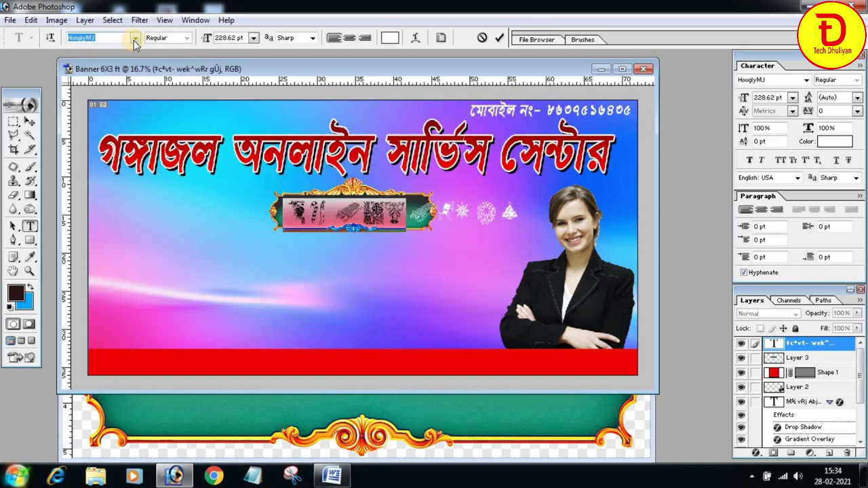
key(Down)
key(Up)
key(Up)
key(Up)
key(Up)
key(Up)
key(Up)
key(Up)
key(Down)
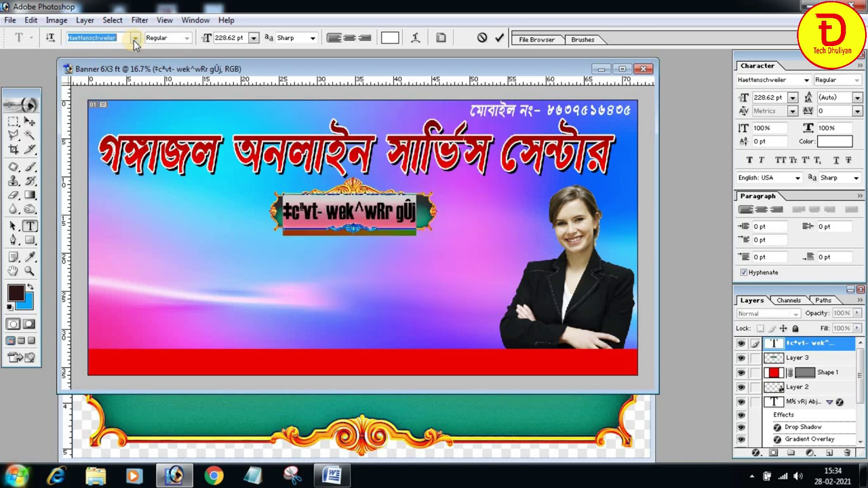
key(Down)
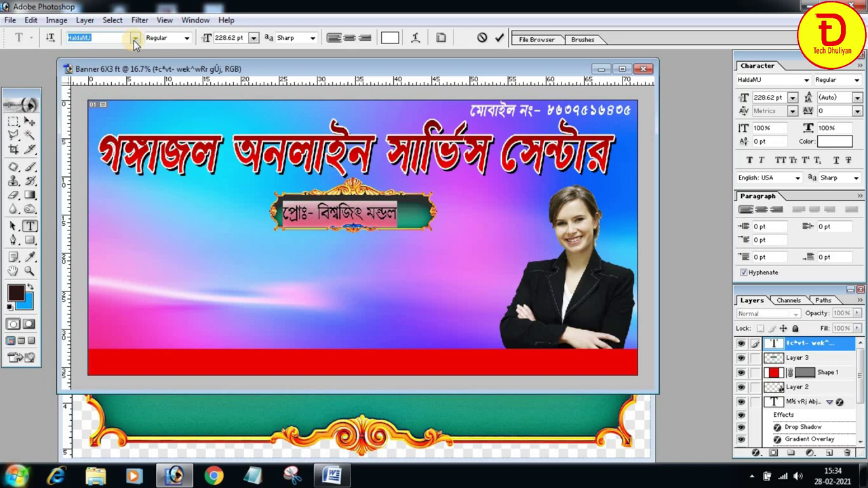
- Step through Dholeshwari, Chitra and Chandrabati fonts and settle on ChandrabatiMJ
click(133, 38)
scroll(132, 139, up, 4)
scroll(133, 142, up, 2)
scroll(133, 141, up, 3)
scroll(129, 135, up, 2)
scroll(120, 132, up, 3)
scroll(110, 125, up, 2)
scroll(112, 156, up, 2)
scroll(117, 174, up, 2)
scroll(117, 176, up, 2)
scroll(116, 176, up, 2)
scroll(116, 176, up, 2)
scroll(118, 176, up, 2)
scroll(119, 177, up, 2)
click(116, 86)
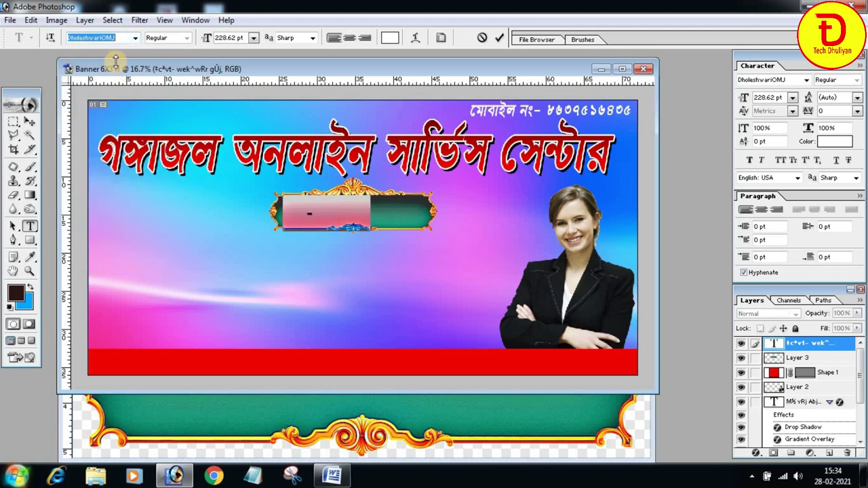
key(Up)
key(Up)
key(Up)
key(Up)
key(Up)
key(Up)
key(Up)
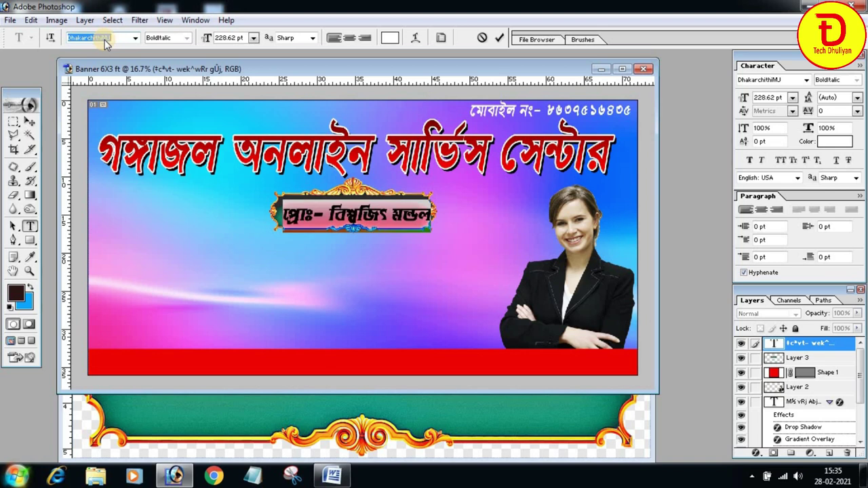
key(Up)
key(Up)
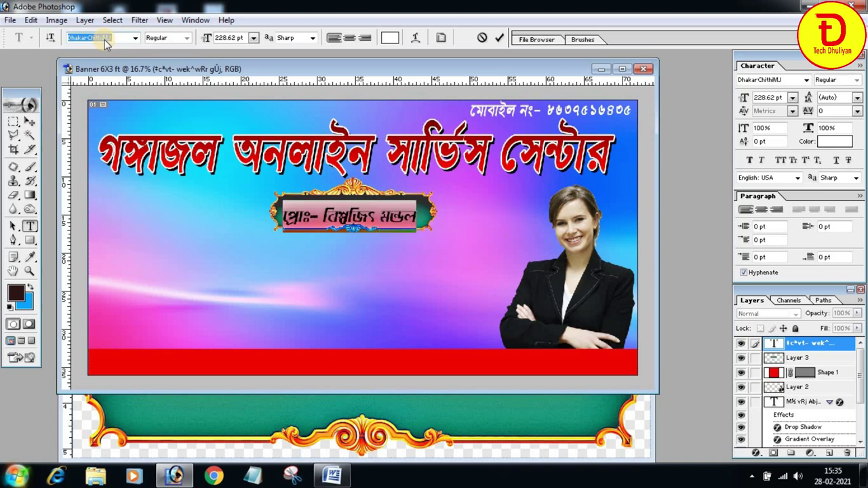
key(Up)
key(Up)
key(Up)
key(Up)
key(Up)
key(Up)
key(Up)
key(Up)
key(Up)
key(Up)
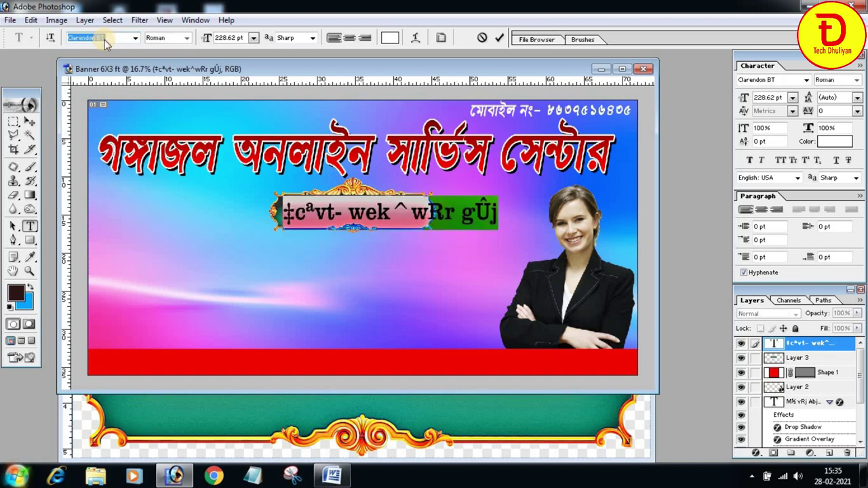
key(Up)
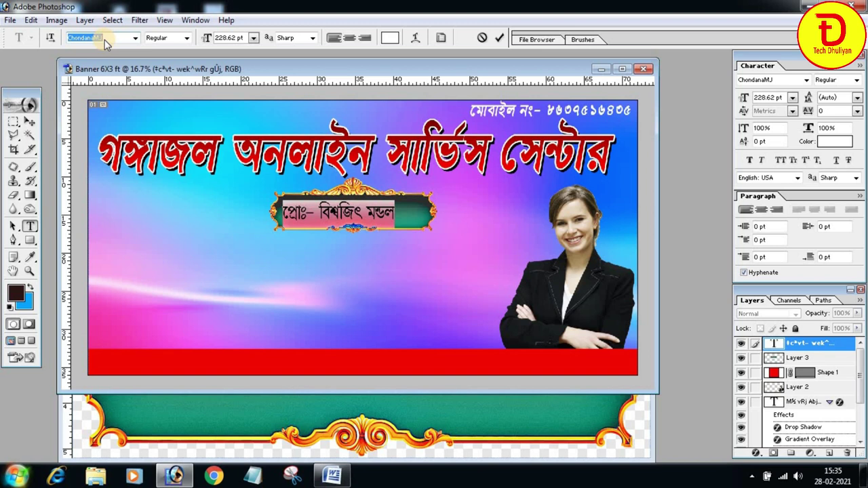
key(Up)
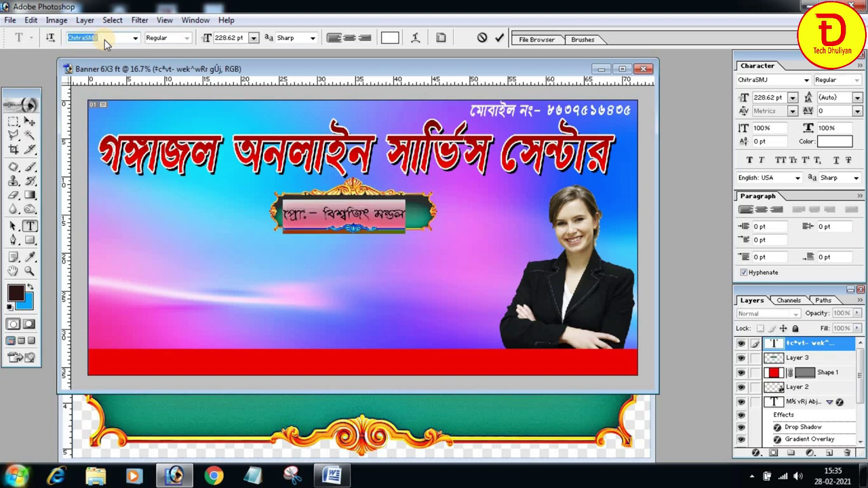
key(Up)
key(Up)
key(Up)
key(Up)
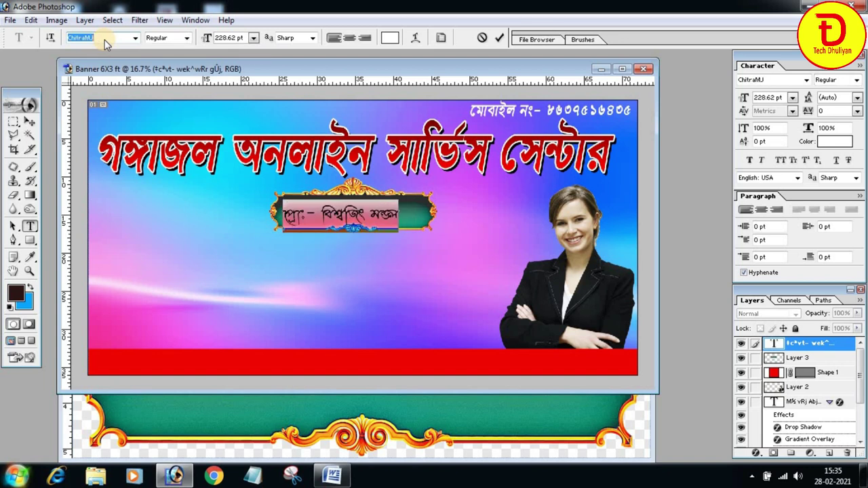
key(Up)
key(Up)
key(Up)
key(Up)
key(Up)
key(Up)
key(Up)
key(Up)
key(Up)
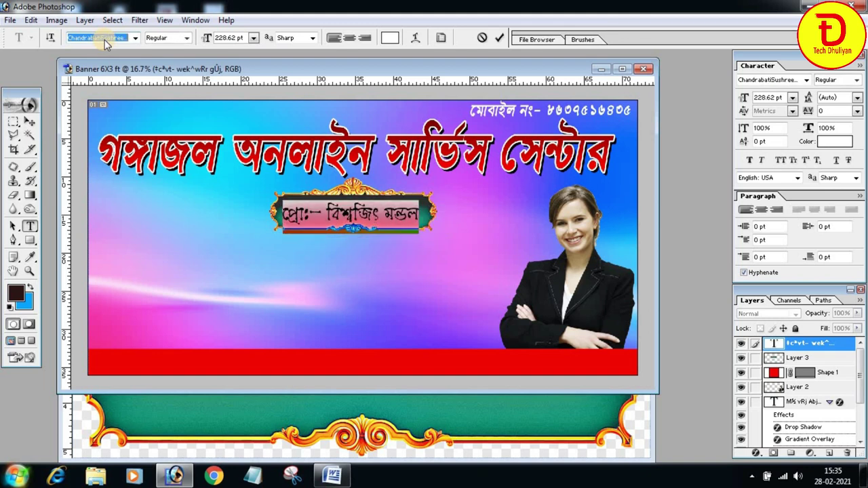
key(Up)
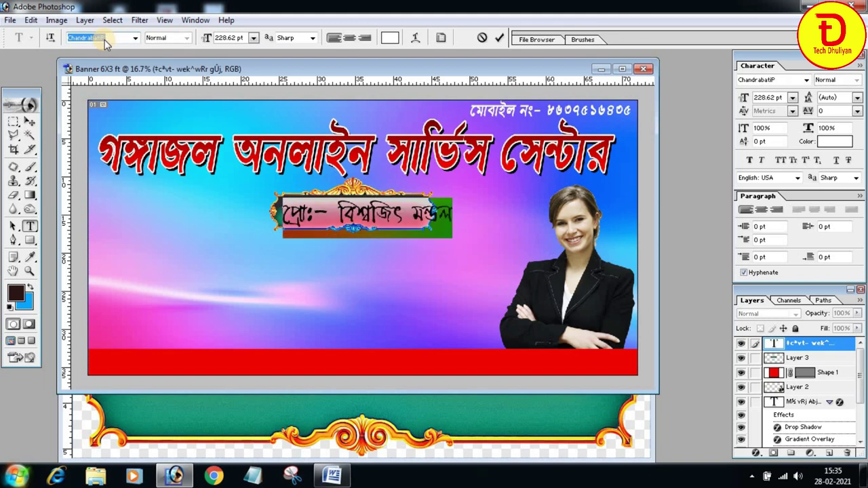
key(Up)
key(Up)
key(Up)
key(Up)
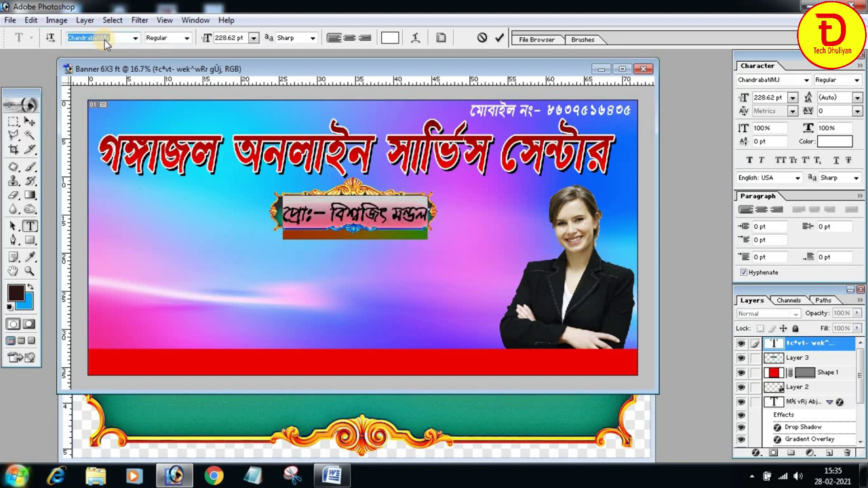
click(29, 122)
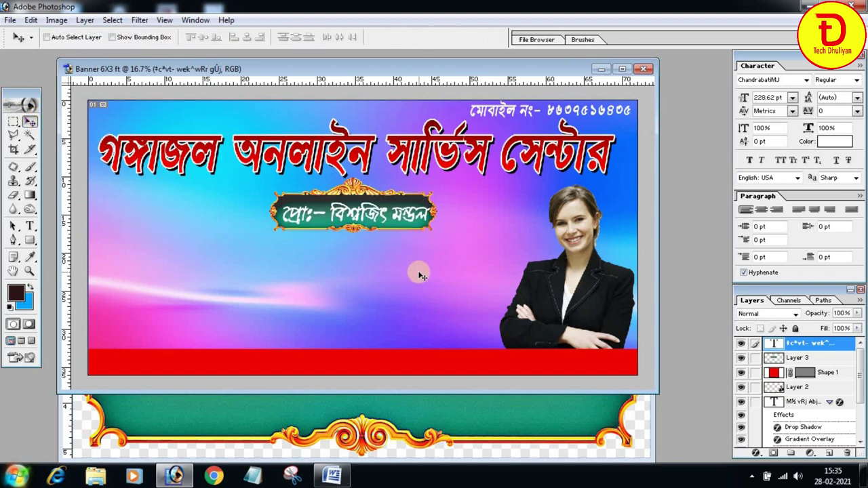
- Shrink the proprietor text slightly inside the frame and nudge it right
key(ctrl+t)
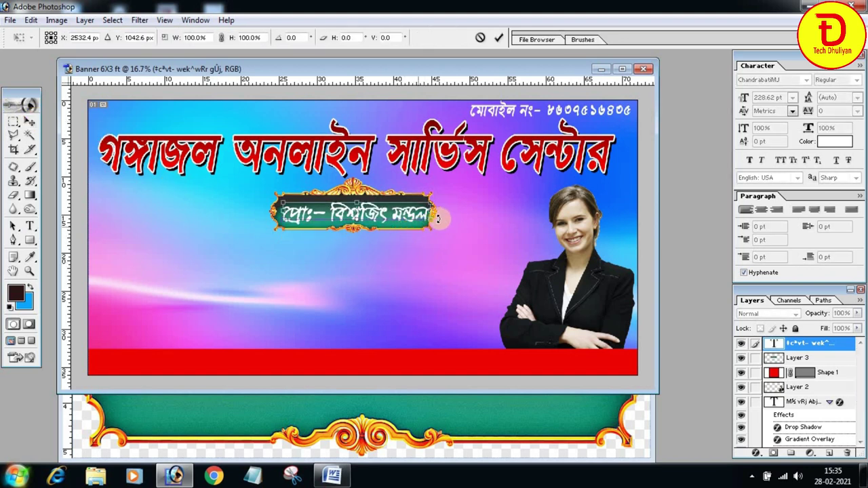
drag(426, 223, 418, 219)
key(Return)
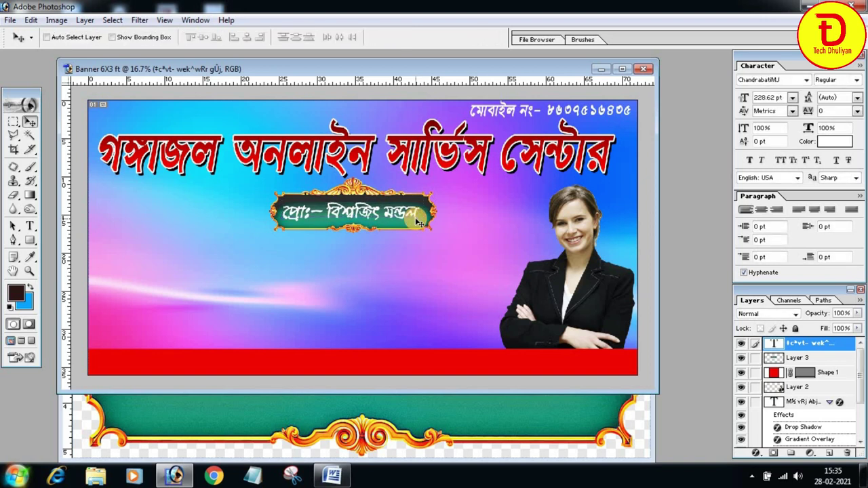
key(Right)
key(Right)
key(Right)
key(Right)
key(Right)
key(Right)
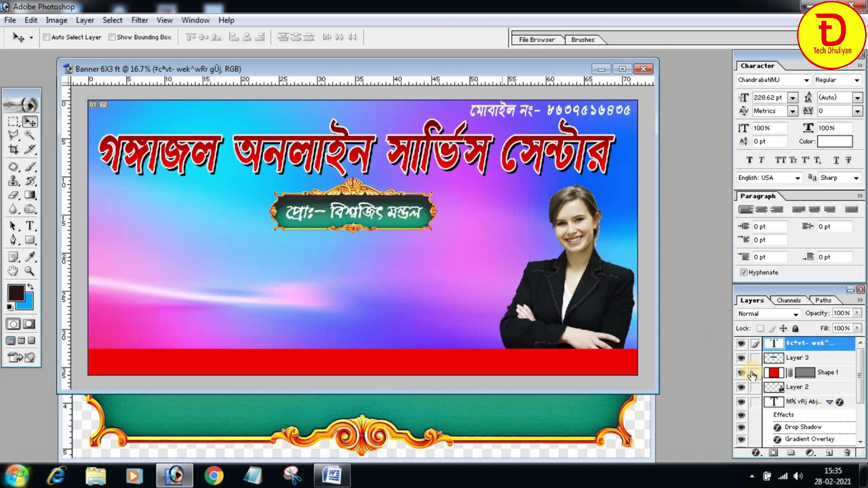
- Give the proprietor text a drop shadow with 100% opacity and about 14% spread
click(758, 455)
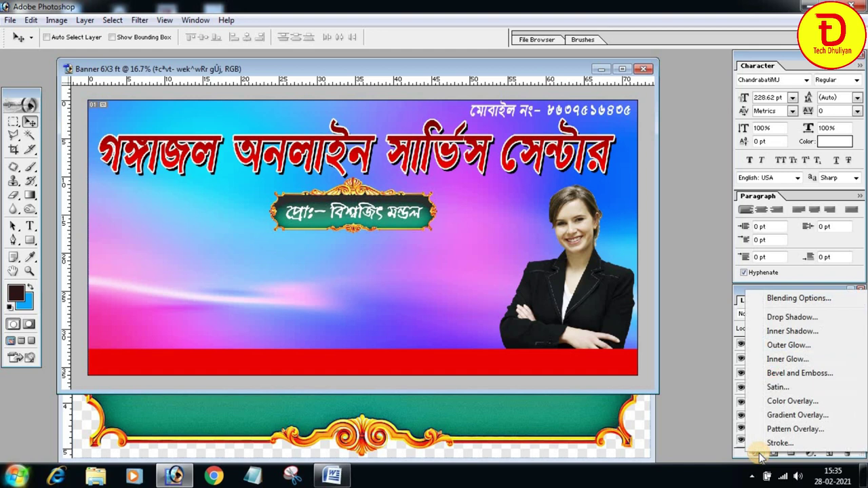
click(792, 317)
drag(672, 250, 698, 256)
click(633, 300)
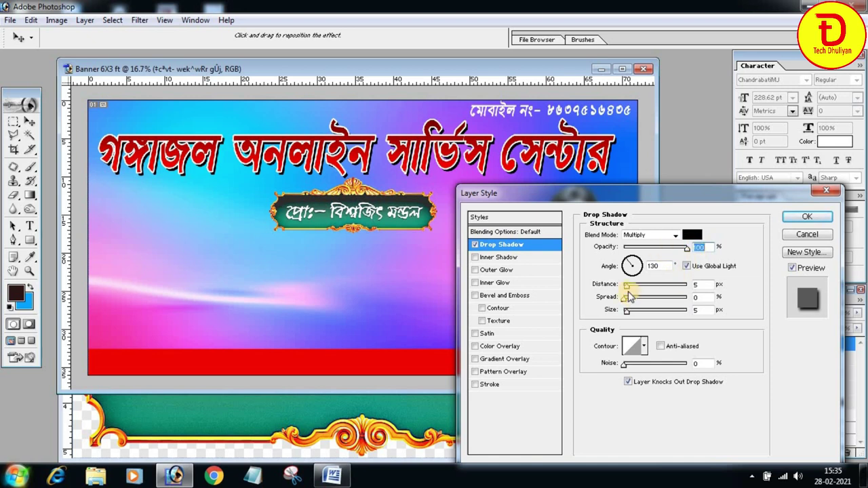
drag(631, 301, 634, 303)
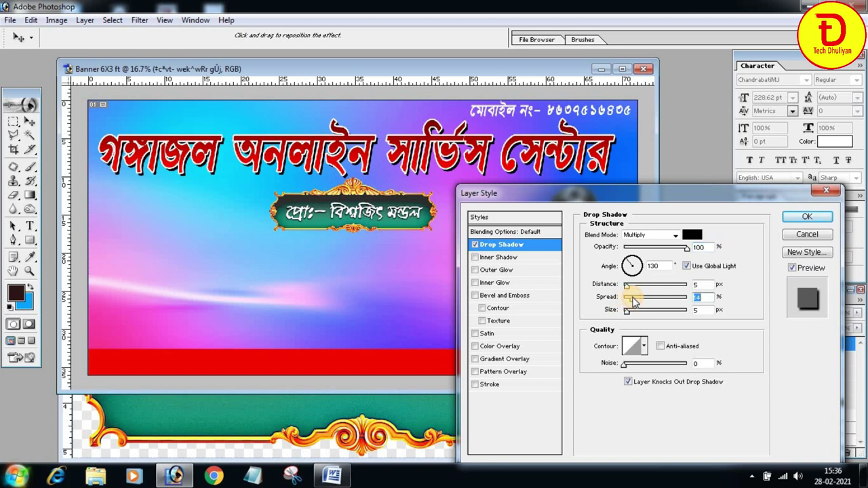
click(798, 219)
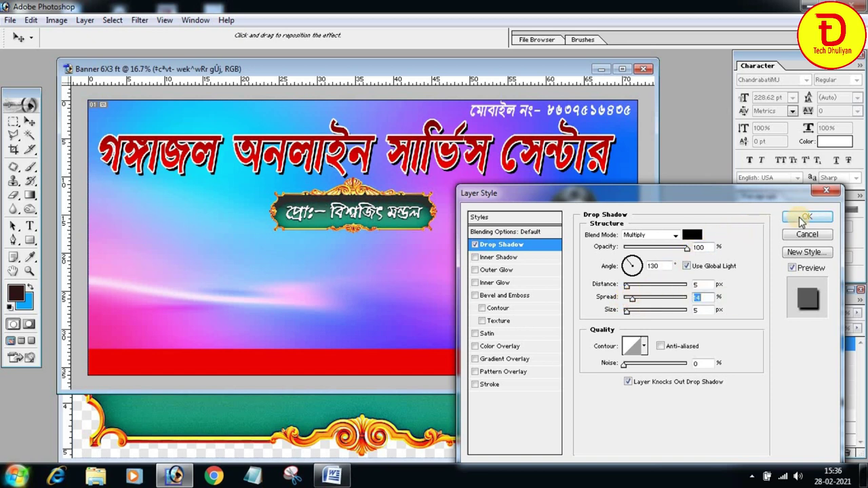
click(800, 218)
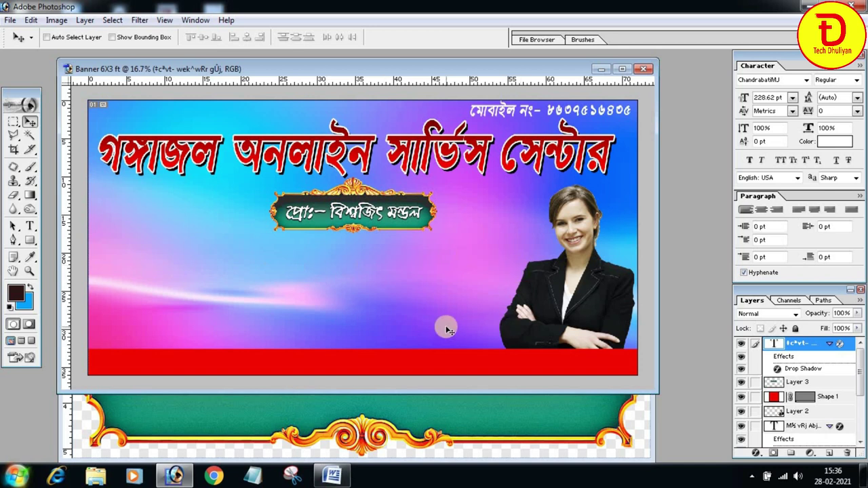
- Close the spare frame PNG and cut the services paragraph from the Word draft
click(530, 399)
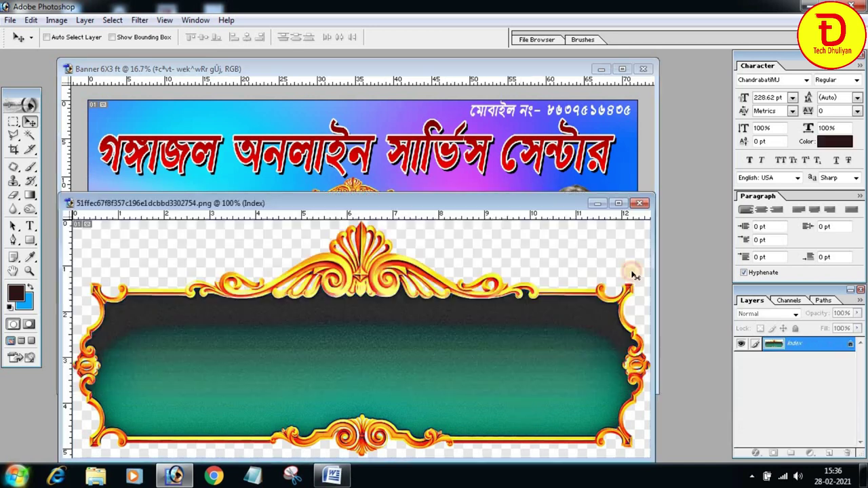
click(641, 205)
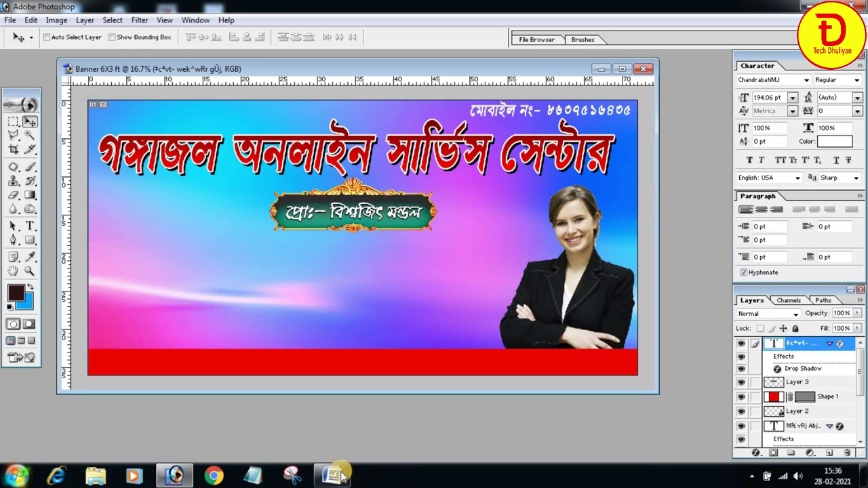
click(333, 476)
drag(243, 262, 430, 296)
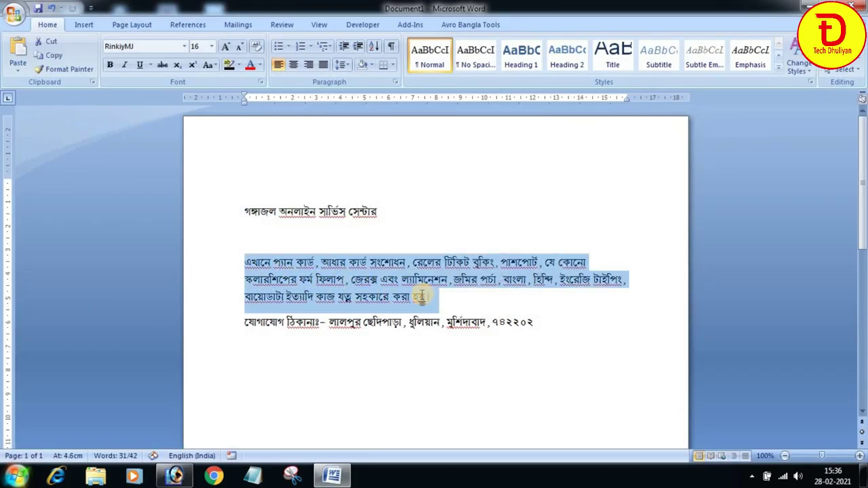
key(Delete)
click(332, 476)
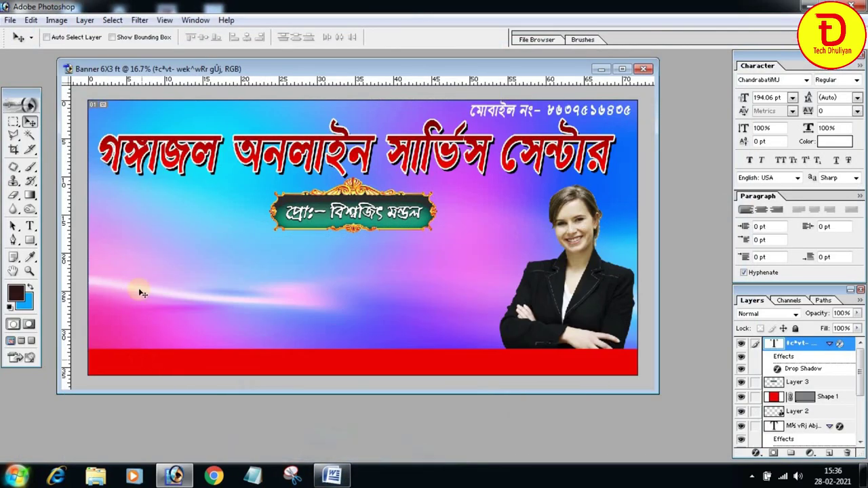
- Paste the services paragraph as a new text layer on the banner's left side
click(30, 227)
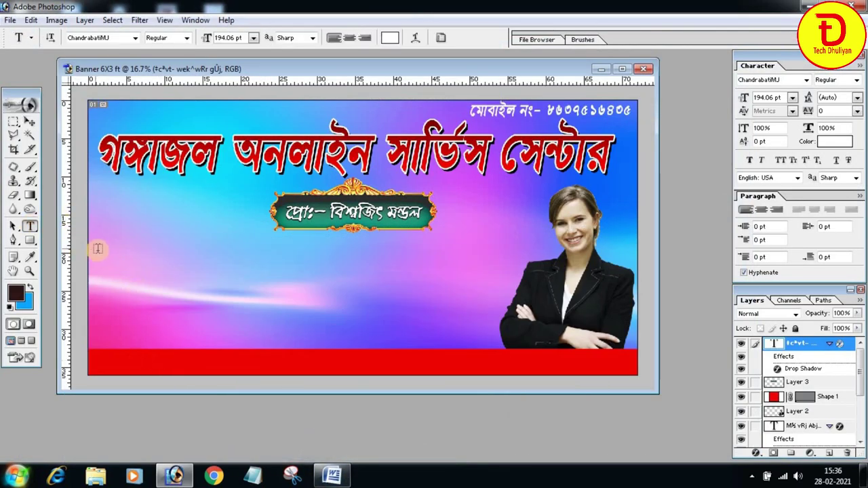
click(334, 299)
key(ctrl+v)
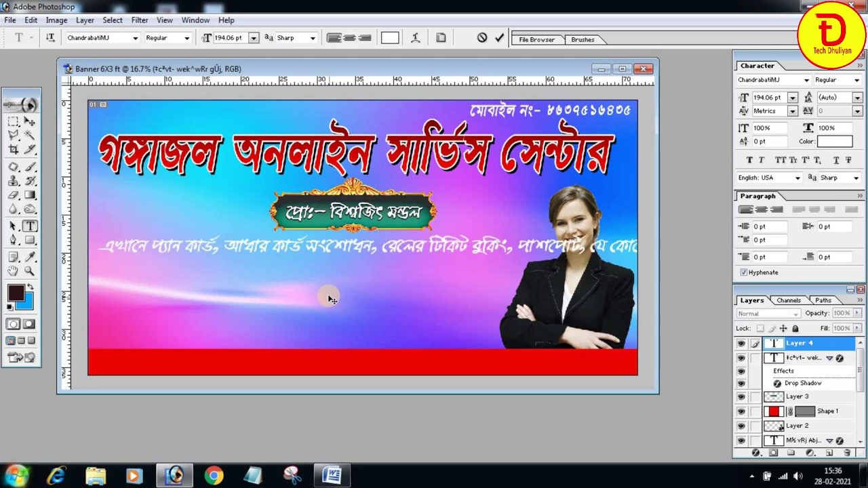
- Break the paragraph into lines before পাশপোর্ট, after এবং and after টাইপিং,
click(520, 250)
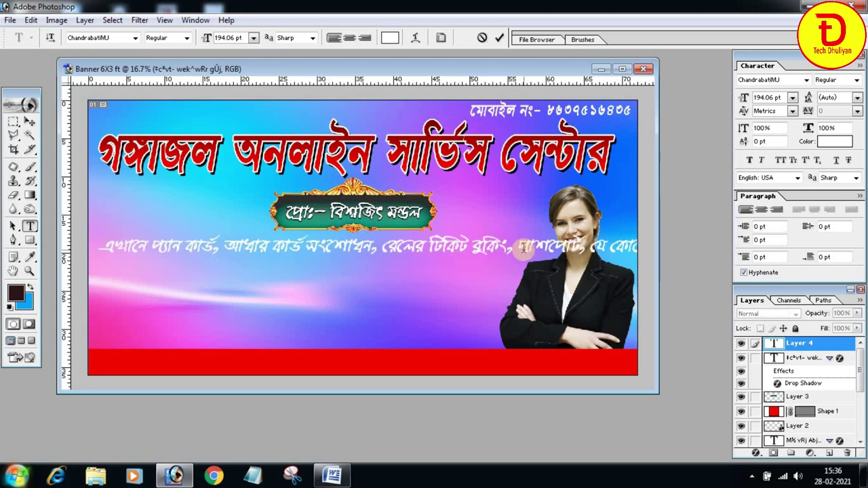
key(Return)
click(489, 270)
key(Return)
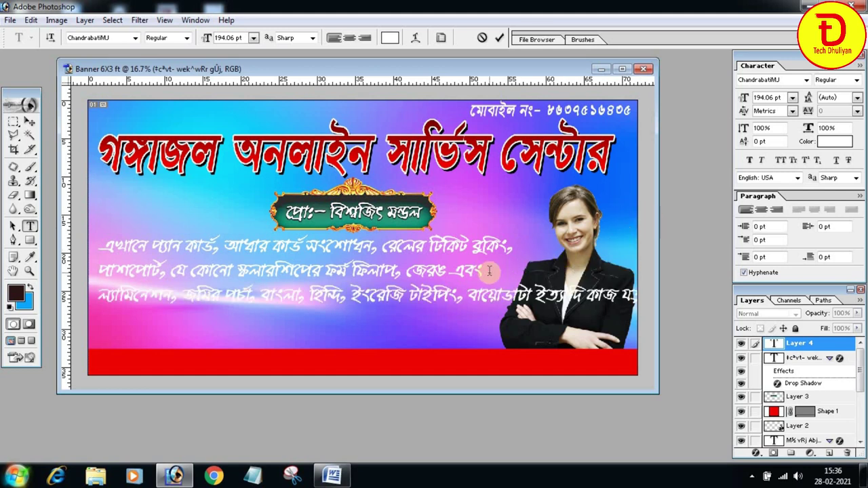
click(472, 295)
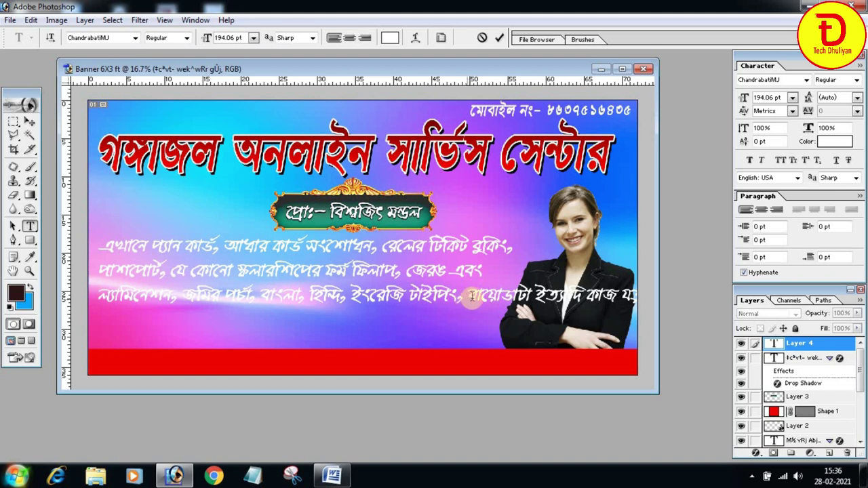
key(Return)
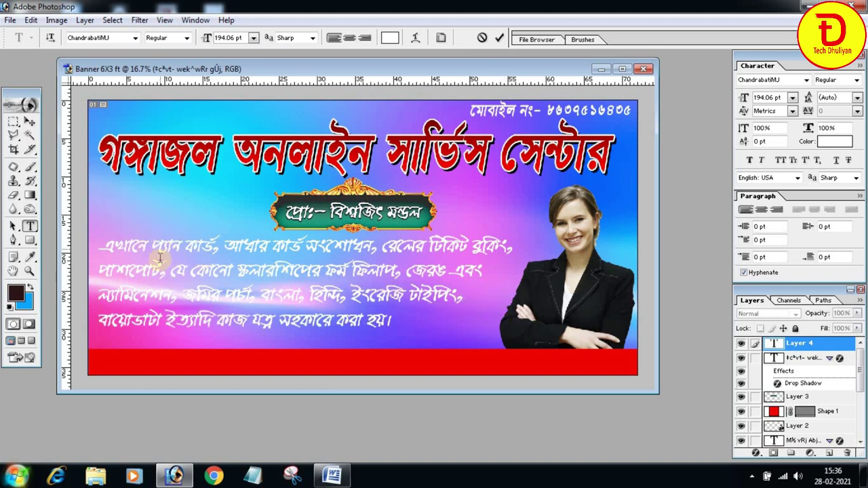
- Center-align the paragraph, shift it slightly down-left, and reselect all its text
drag(101, 243, 417, 328)
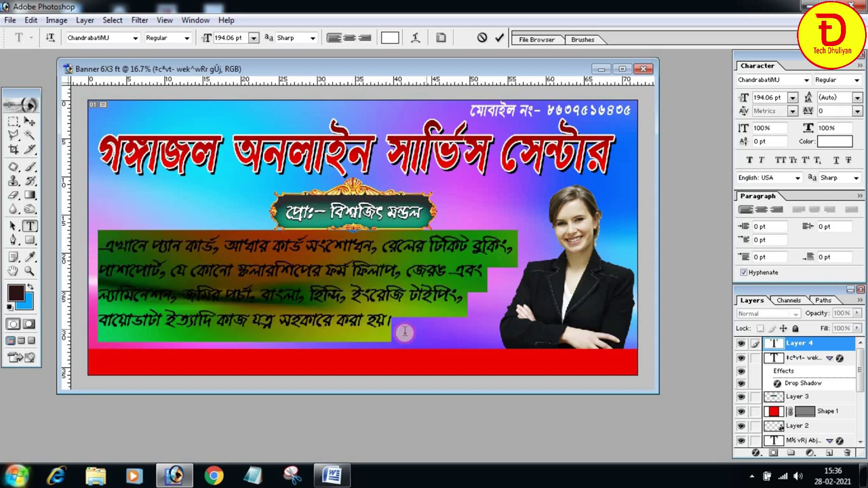
click(348, 38)
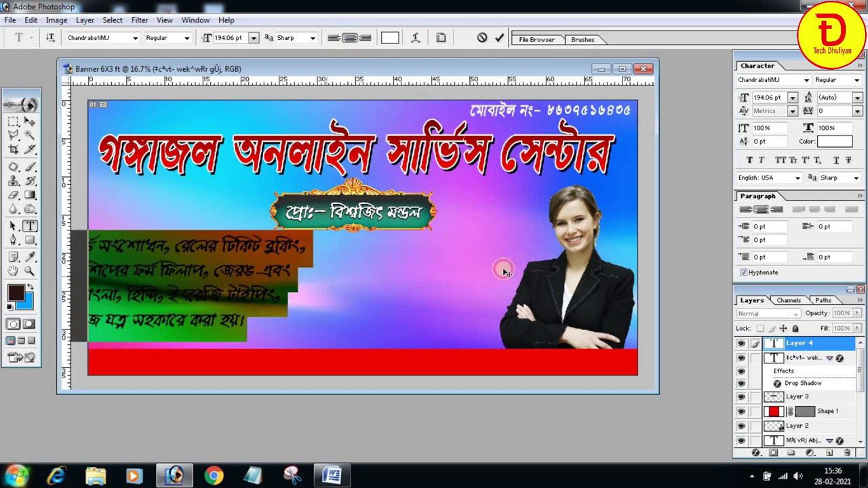
drag(542, 284, 533, 292)
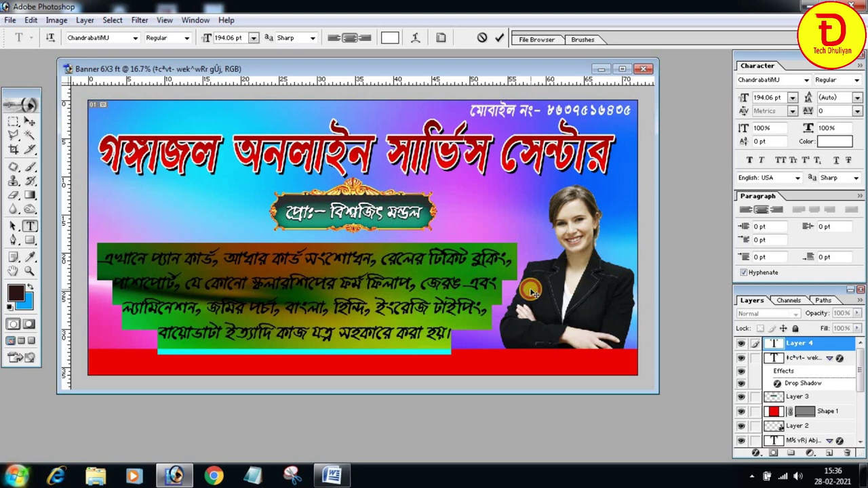
click(381, 293)
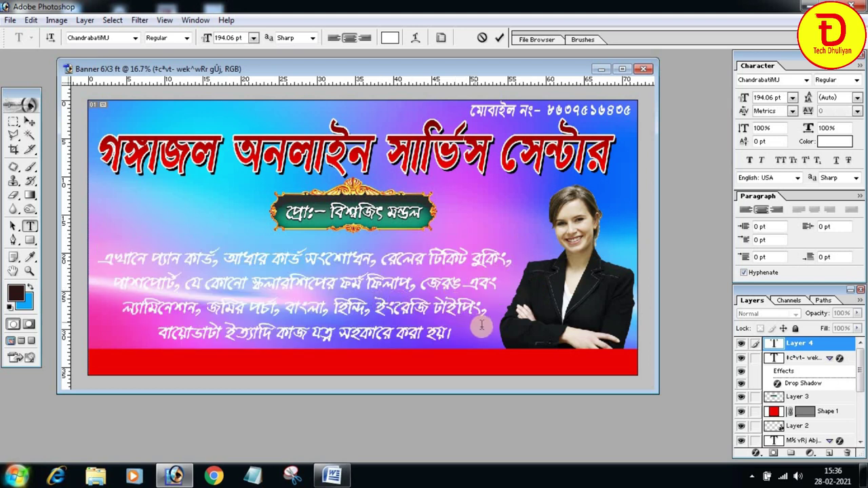
drag(100, 258, 520, 351)
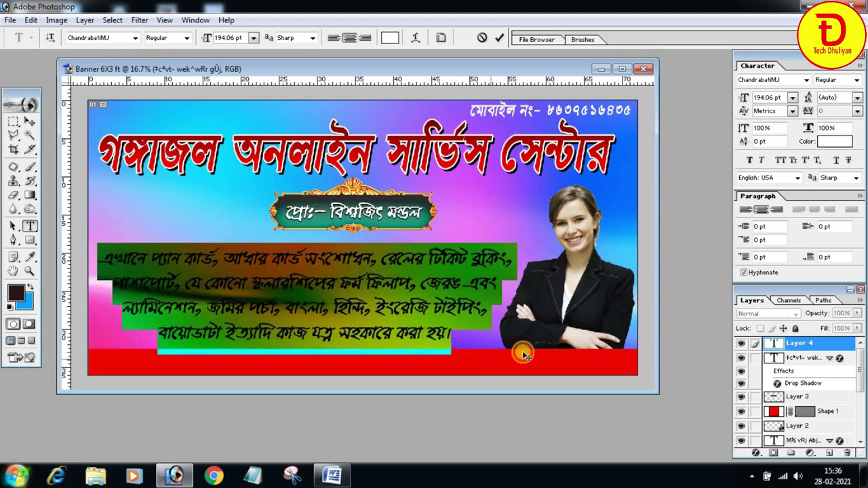
- Colour the paragraph text black (000000) and nudge it a few pixels down-left
click(834, 141)
drag(587, 231, 658, 281)
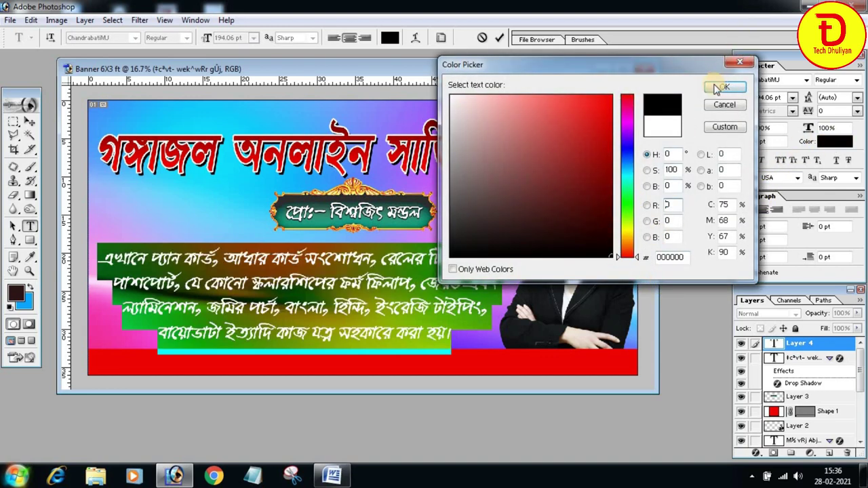
click(716, 88)
click(460, 298)
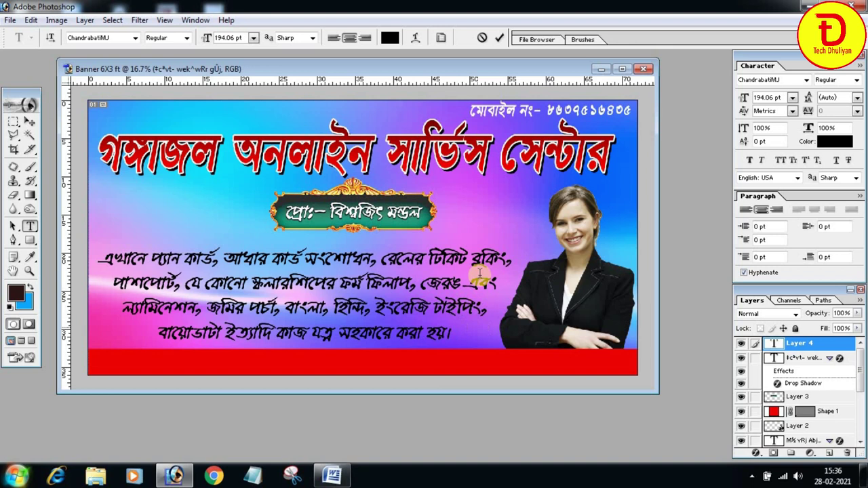
drag(493, 218, 490, 221)
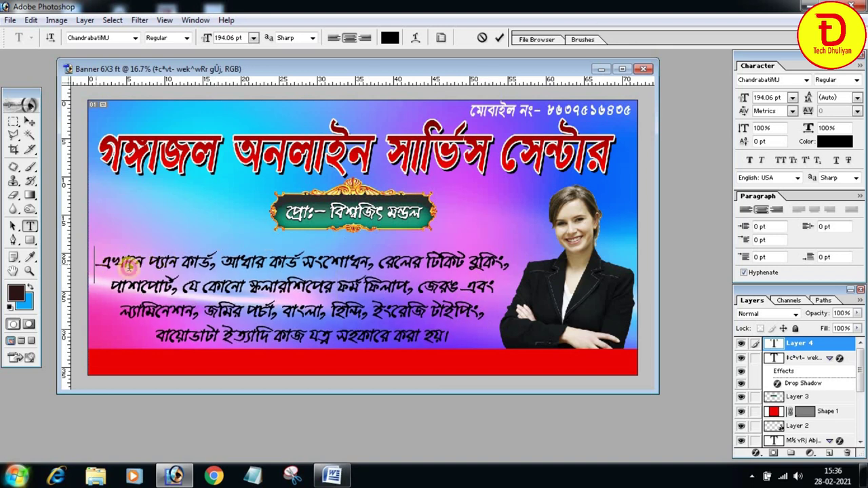
- Set the whole paragraph in the ChitraMJ font
drag(96, 262, 495, 339)
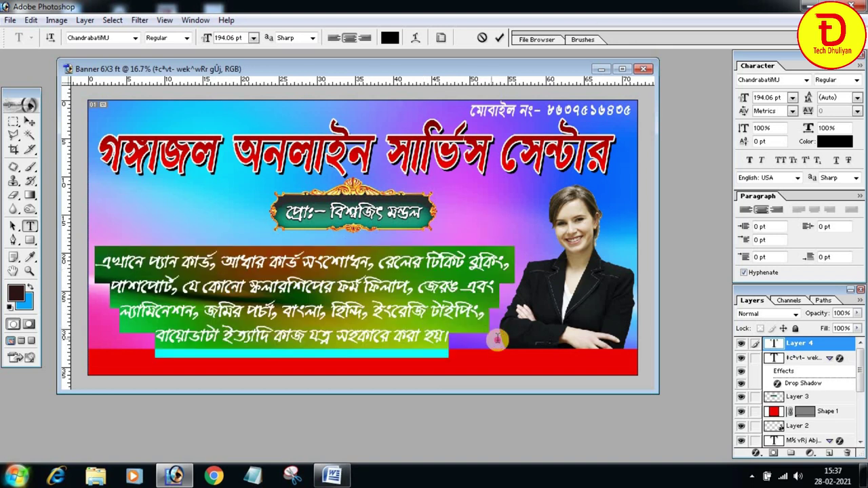
click(135, 39)
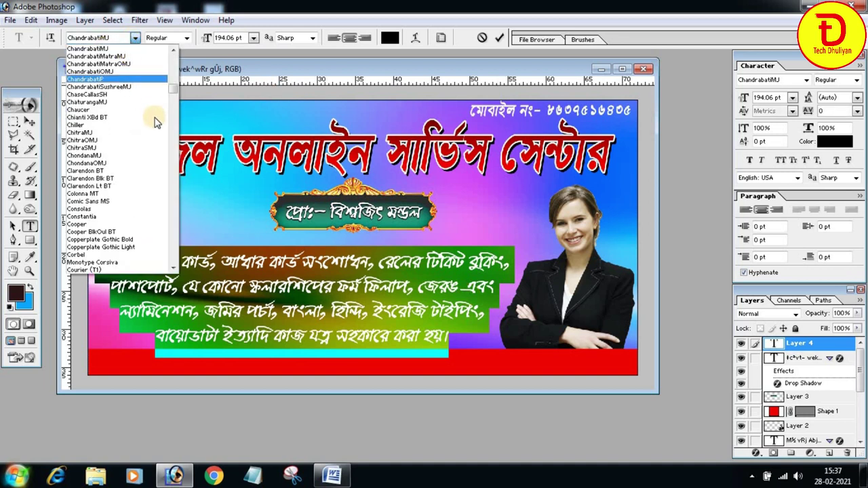
click(120, 134)
click(298, 316)
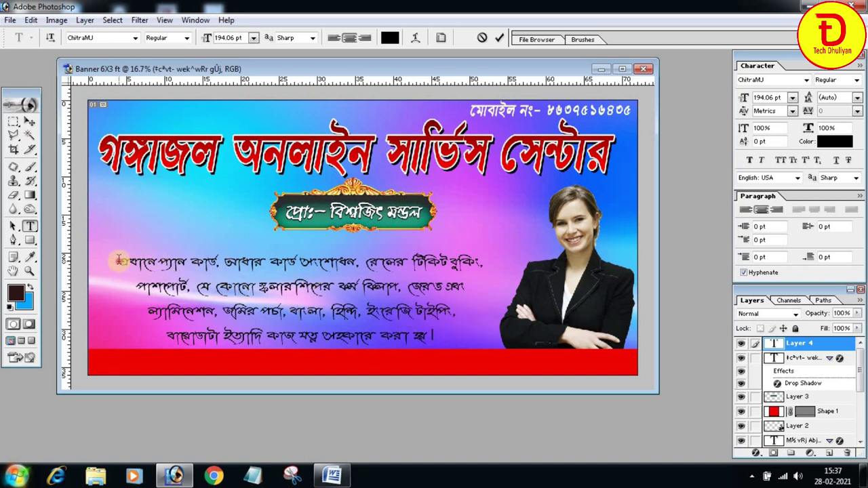
- Join the first two lines, left-align the paragraph, and move it to the banner's left edge
drag(118, 259, 475, 343)
click(229, 311)
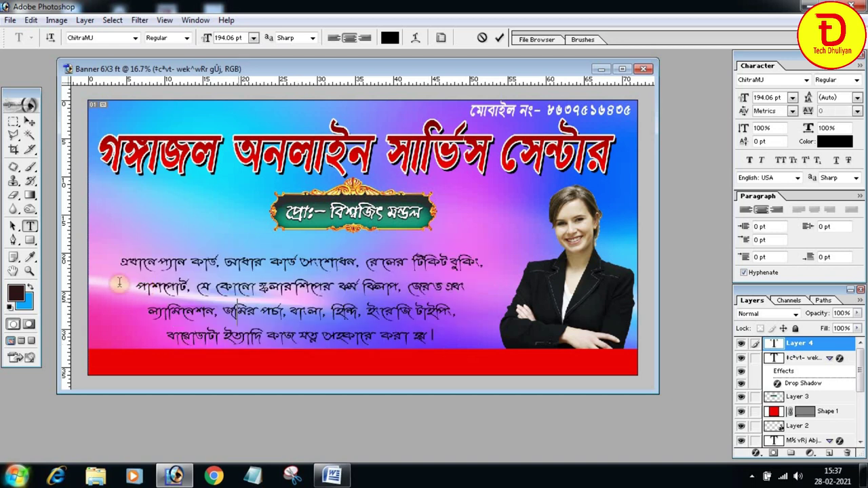
click(135, 286)
key(BackSpace)
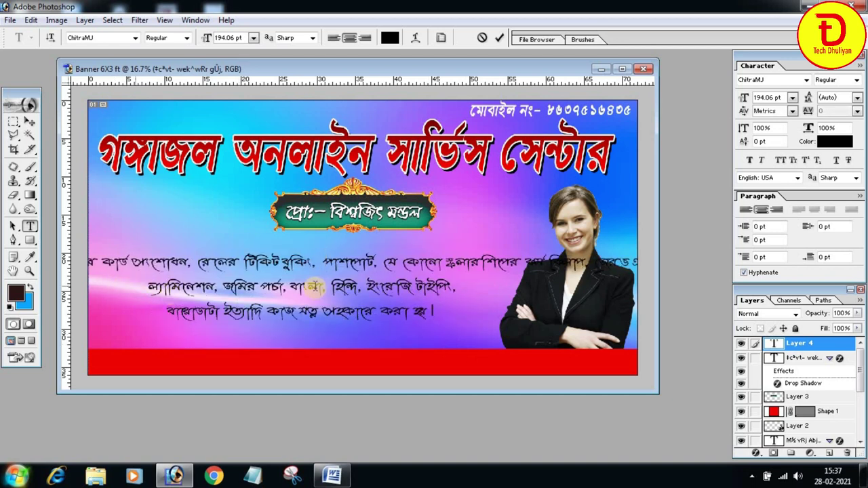
click(333, 38)
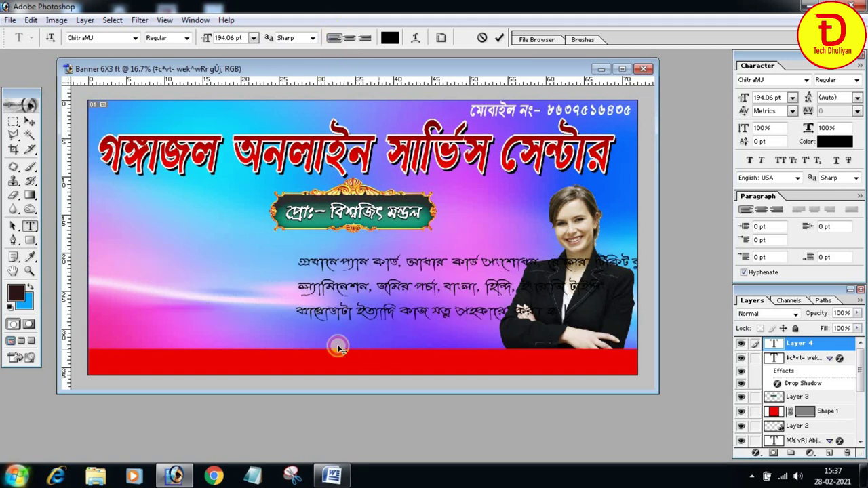
drag(339, 349, 178, 349)
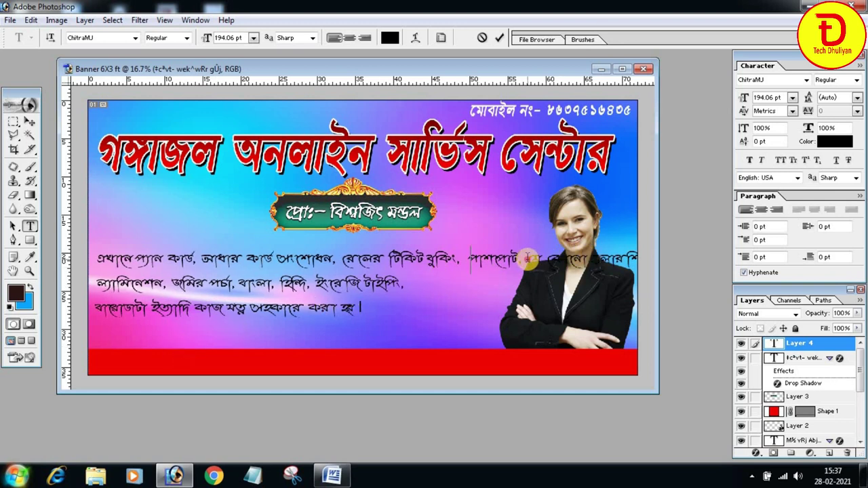
- Rebreak lines after পাসপোর্ট, and পর্চা, joining the ল্যামিনেশন and fourth lines upward
click(528, 260)
key(Return)
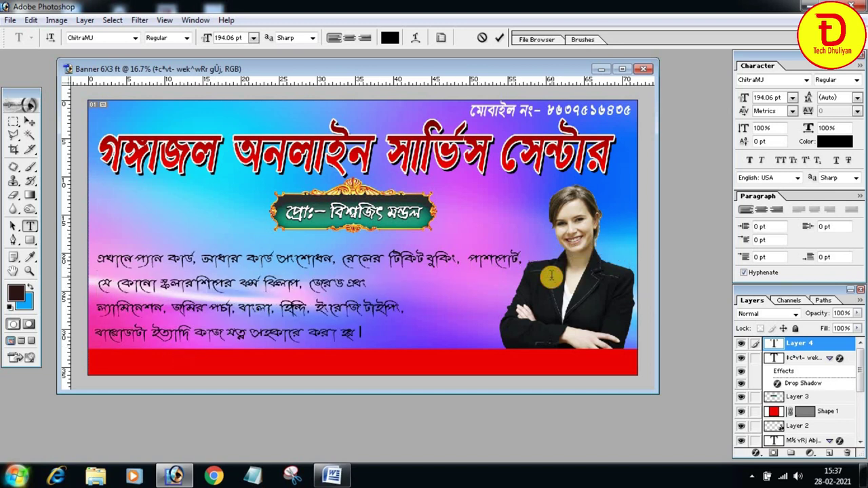
click(99, 311)
key(BackSpace)
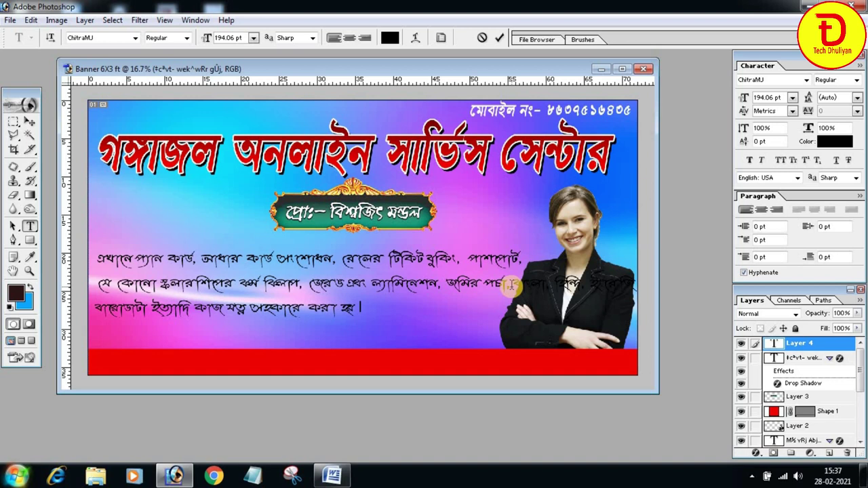
click(509, 286)
key(Return)
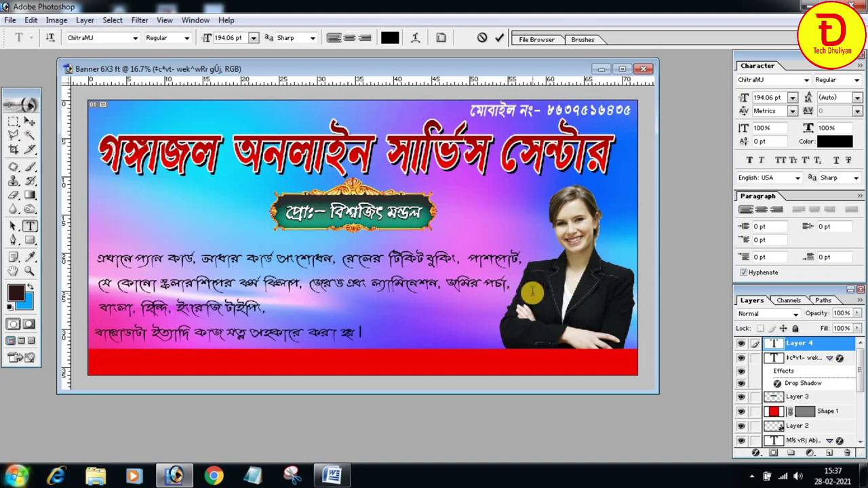
key(Delete)
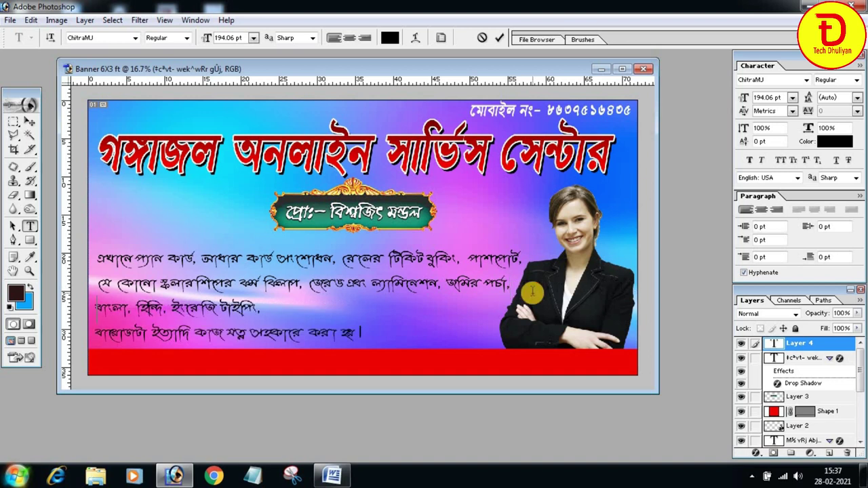
drag(93, 330, 105, 332)
key(Delete)
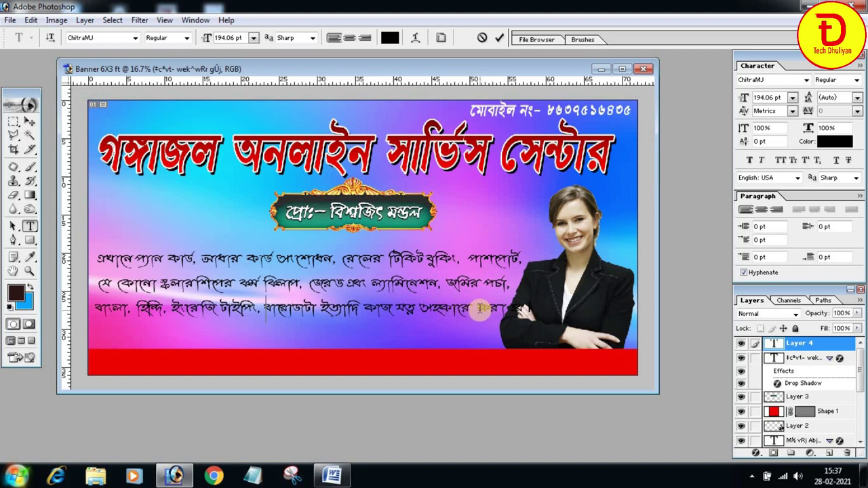
- Put করা হয়। on its own fourth line, commit, and nudge the paragraph about 9 px
click(478, 309)
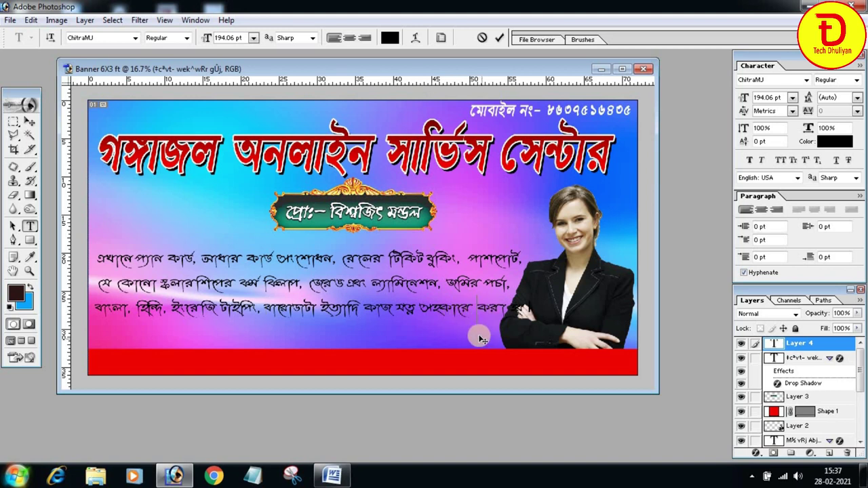
key(Return)
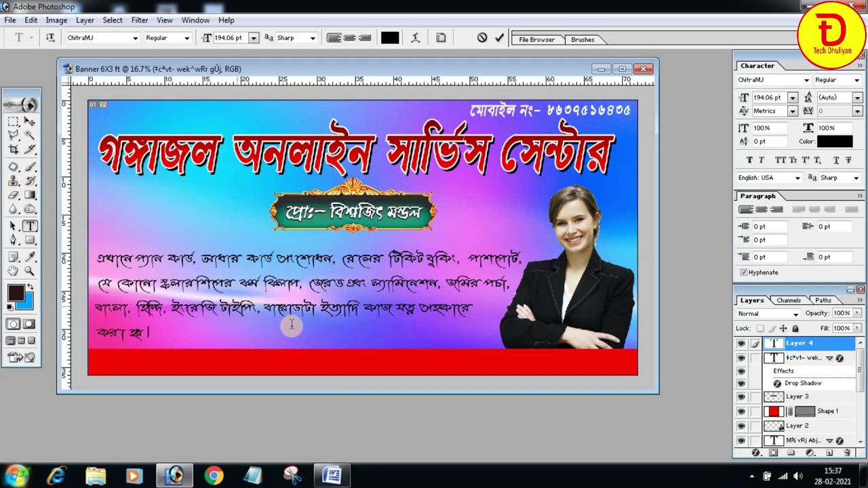
click(30, 121)
mouse_move(323, 263)
mouse_down()
mouse_move(311, 268)
mouse_move(313, 257)
mouse_up()
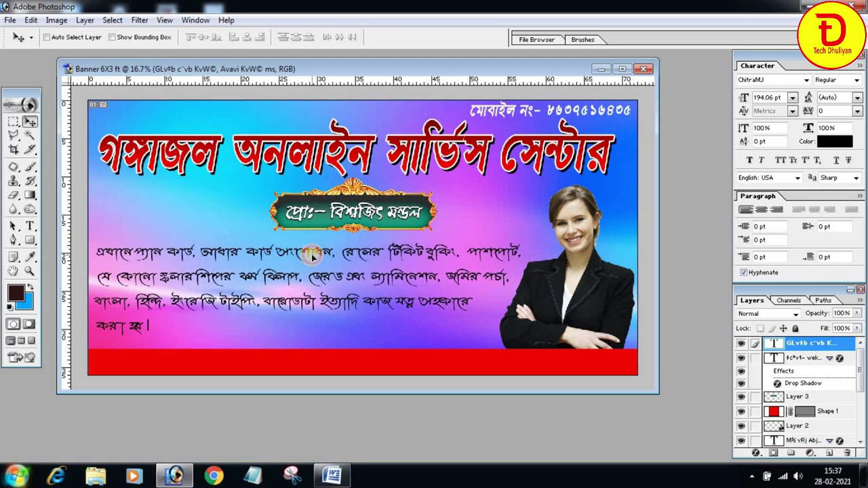
- Scale the services paragraph to about 100.8% wide and 112.4% tall, stretching top and bottom
drag(381, 284, 379, 283)
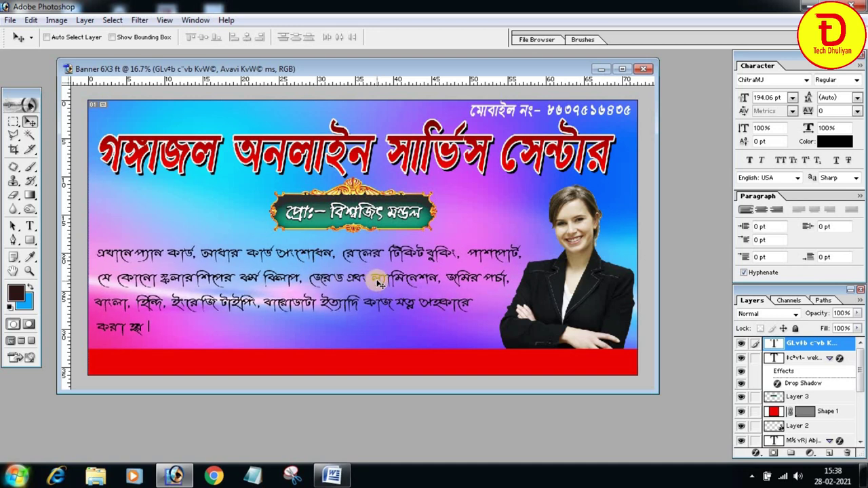
key(ctrl+t)
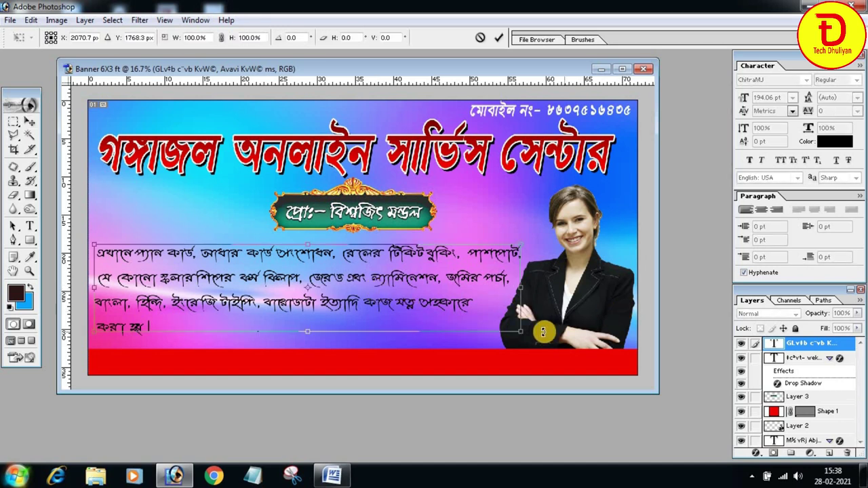
drag(523, 331, 526, 339)
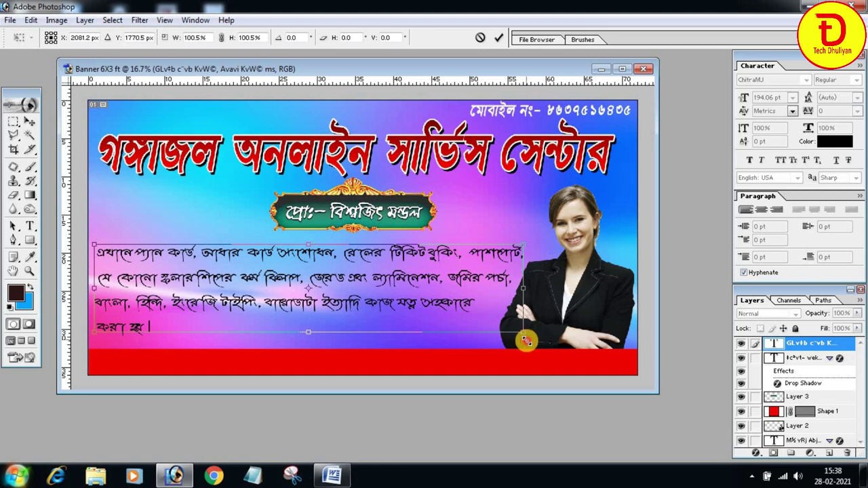
drag(526, 339, 527, 342)
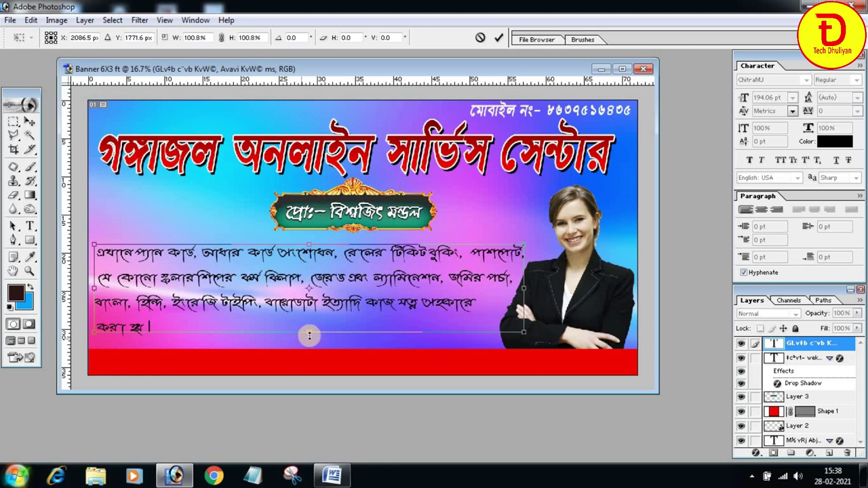
drag(310, 334, 309, 341)
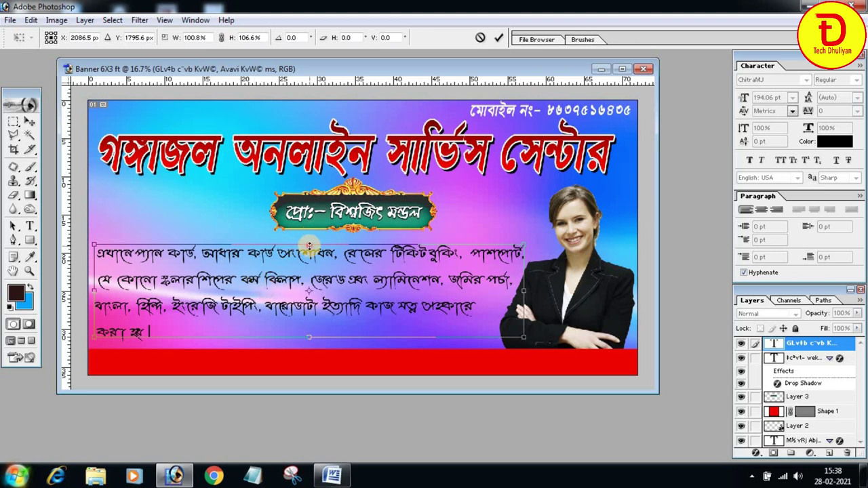
drag(309, 245, 309, 240)
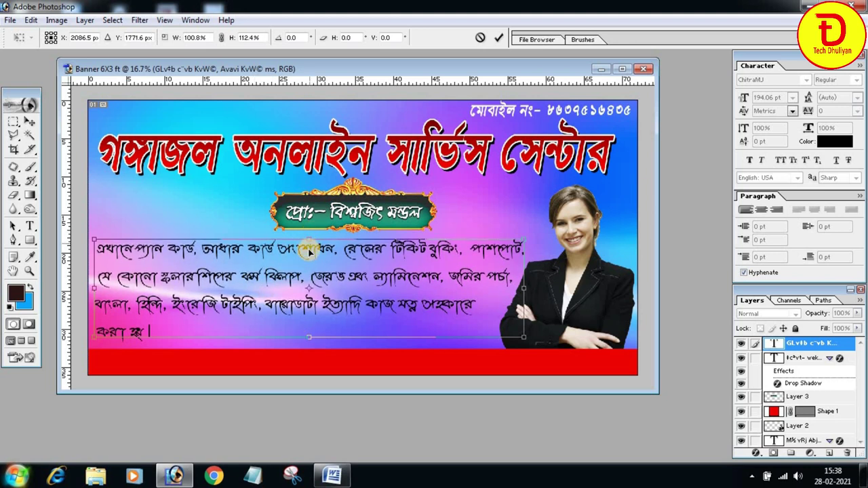
key(Return)
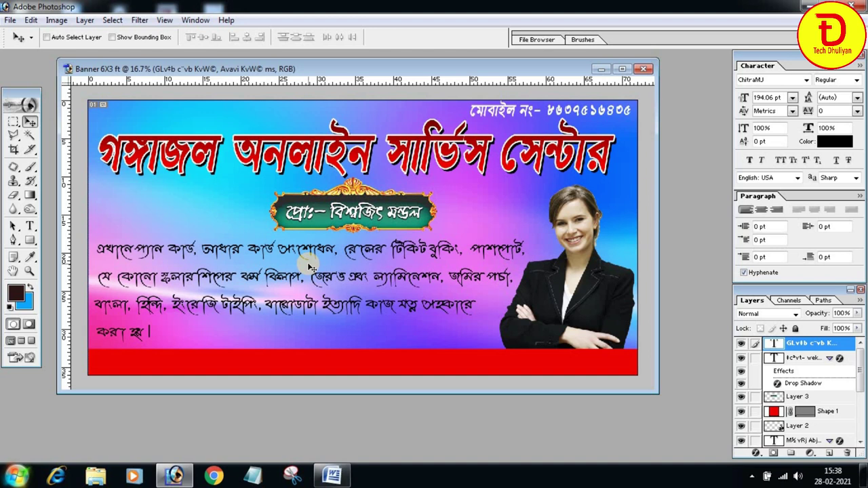
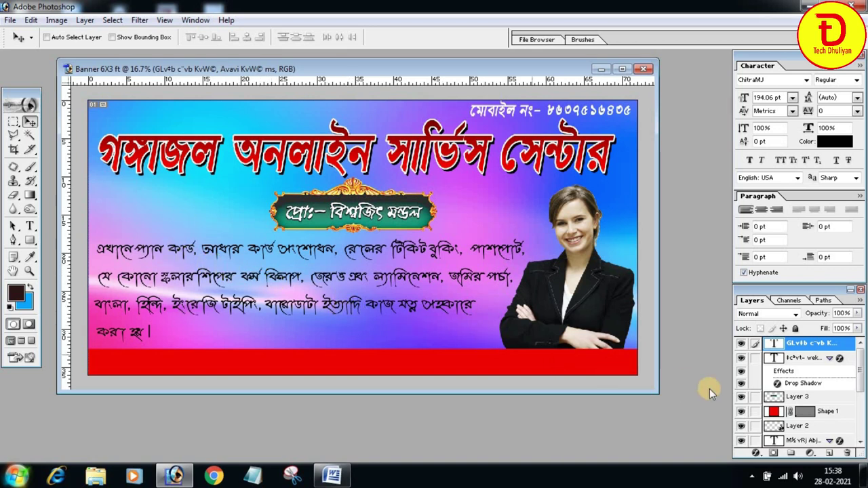
- Open the layer style (fx) menu for the Bengali service-list paragraph layer
click(759, 452)
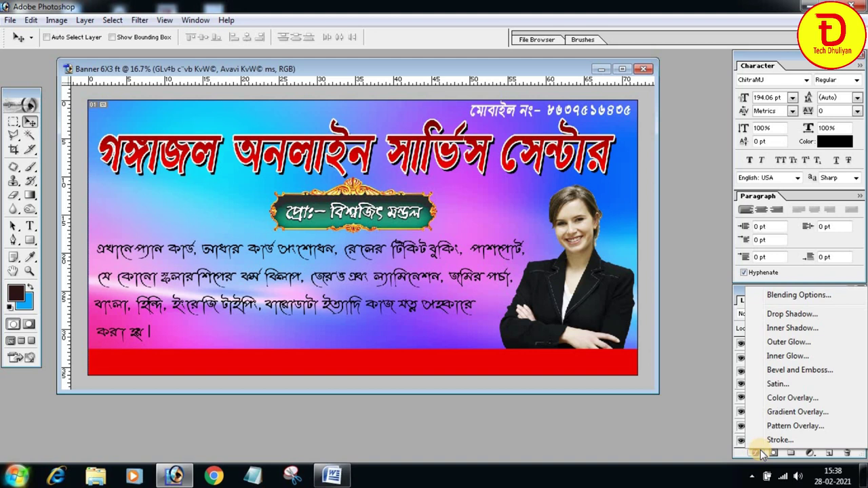
- Apply a pale-yellow Outer Glow to the paragraph: opacity 100%, spread 30%, size 59 px
click(809, 346)
drag(663, 193, 655, 76)
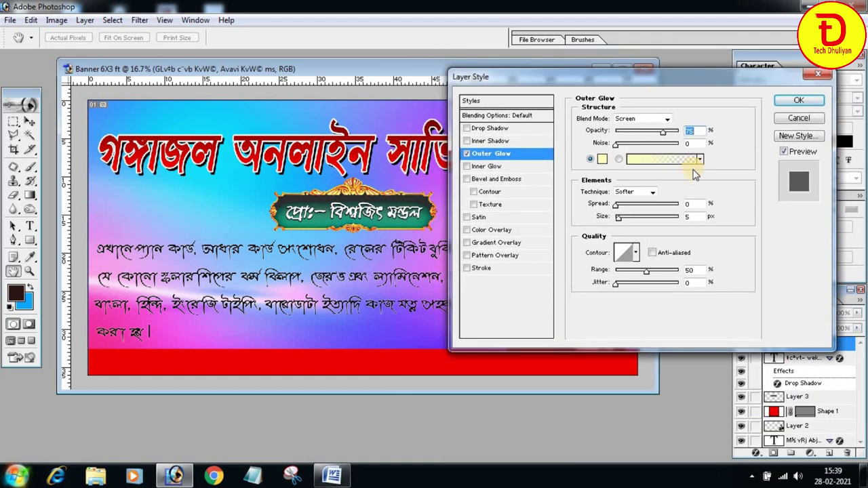
drag(668, 133, 688, 135)
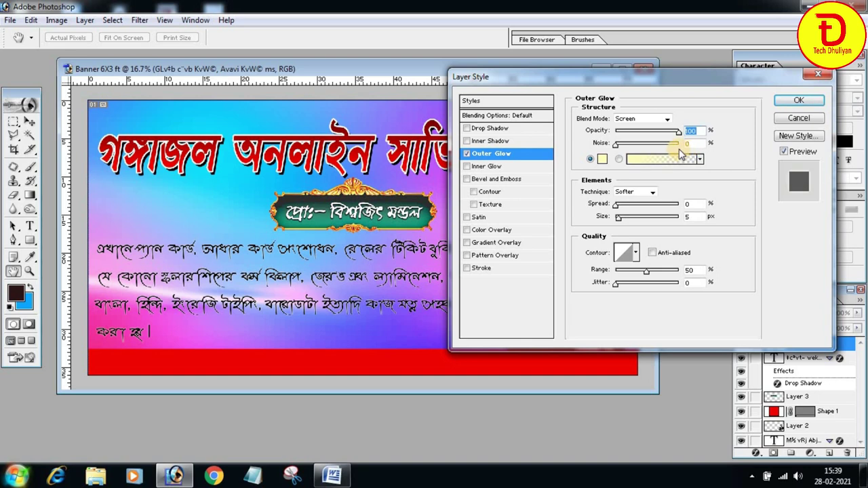
drag(616, 210, 655, 214)
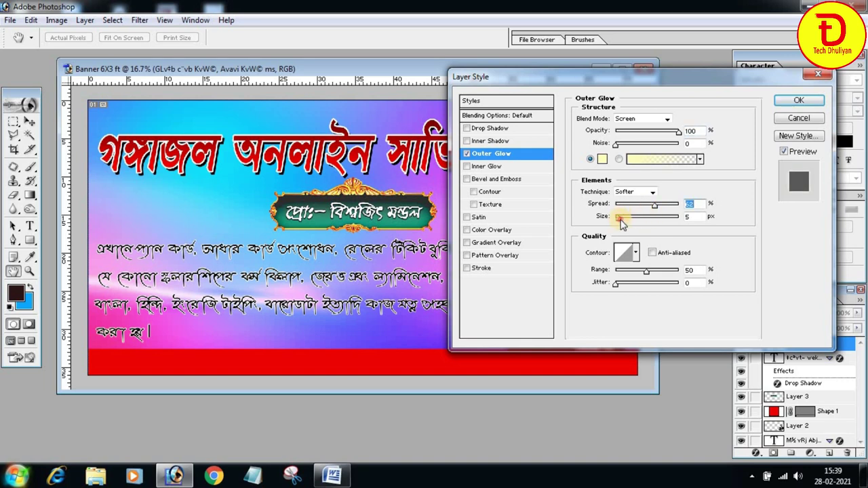
drag(620, 222, 624, 223)
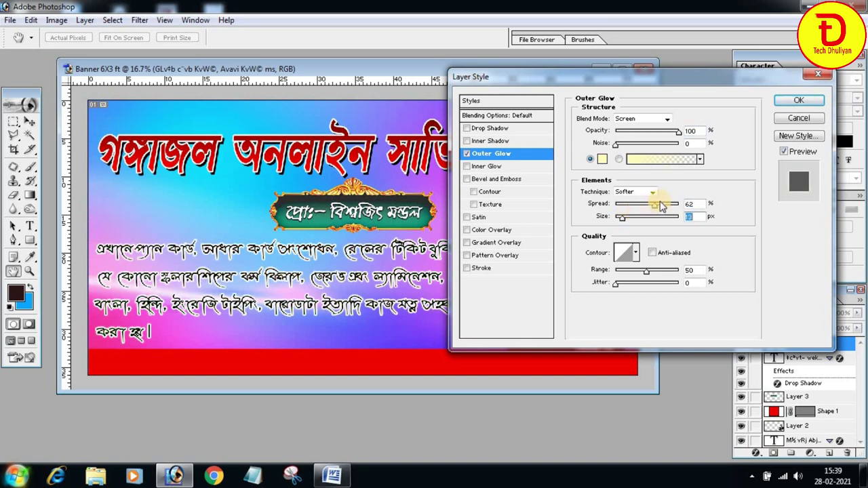
drag(654, 209, 633, 217)
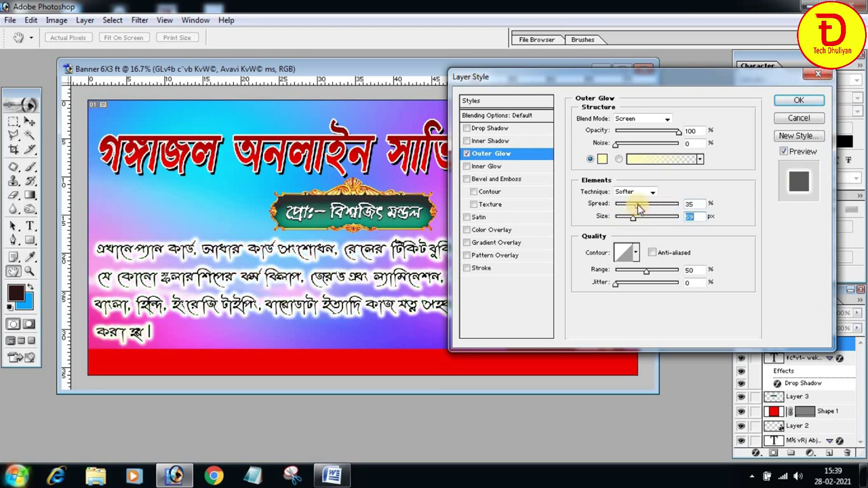
drag(636, 206, 627, 206)
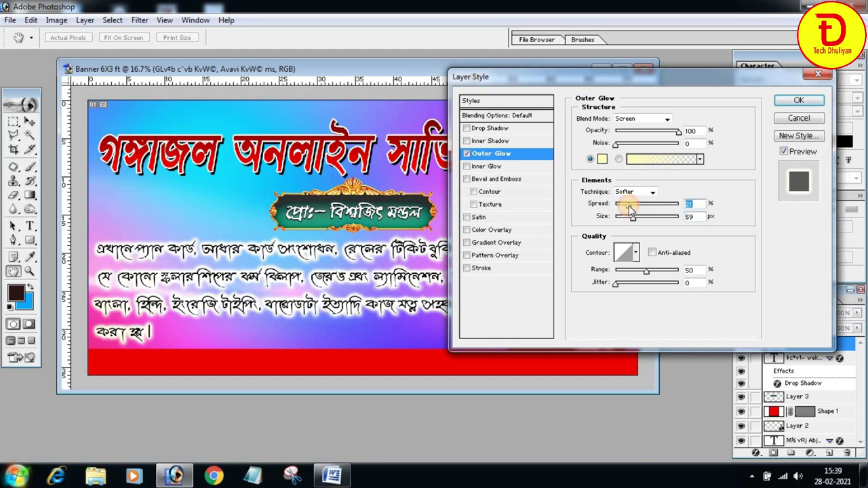
click(799, 100)
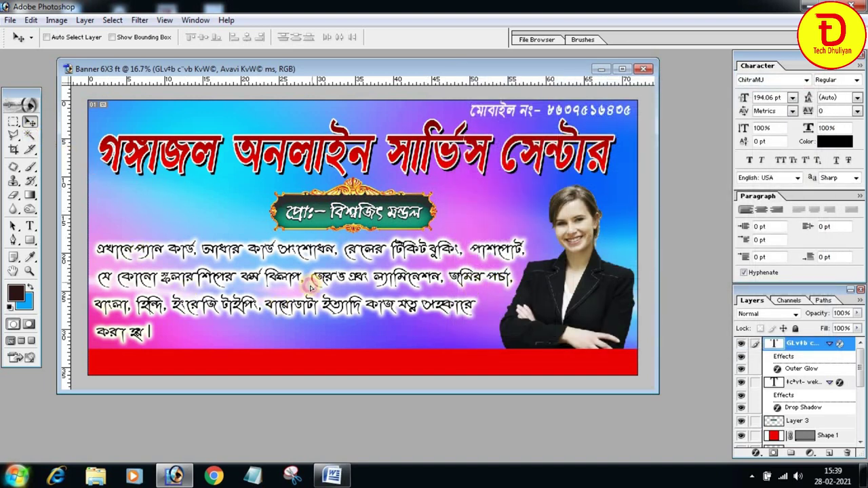
- Nudge the glowing paragraph text a few pixels left, then slightly back right
drag(311, 288, 303, 288)
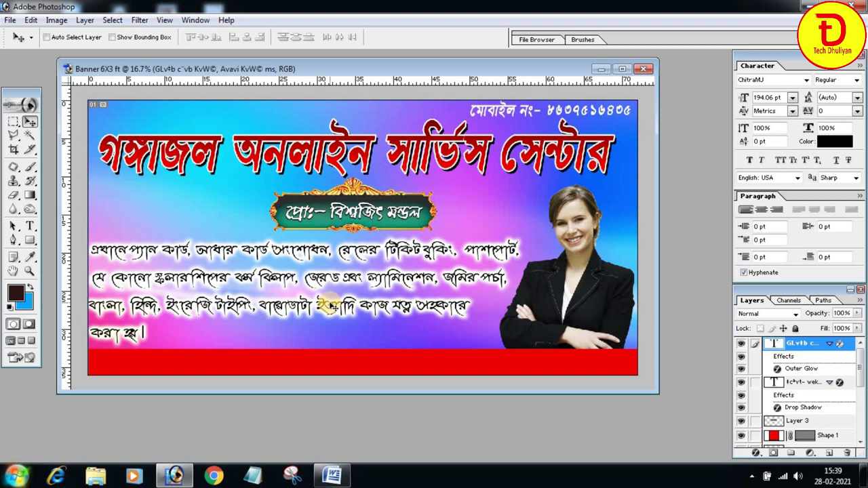
drag(330, 306, 332, 307)
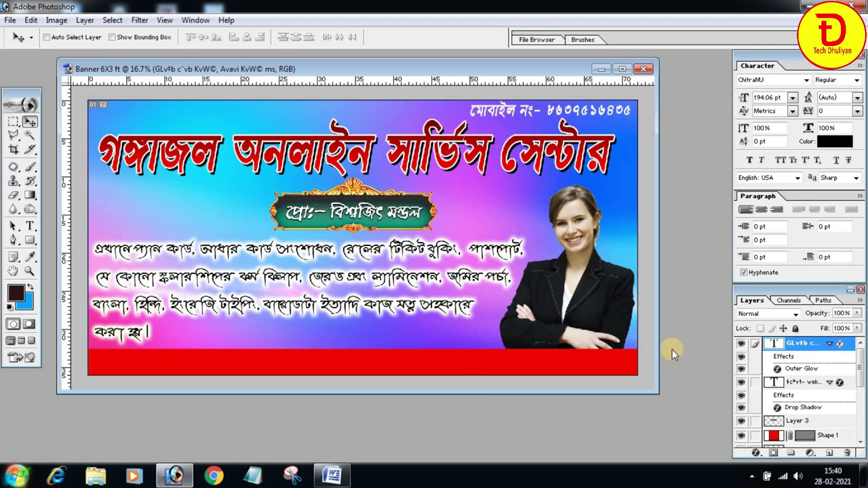
- Open 8.jpg from the photo folder and drag the computer photo into the banner as Layer 4
key(ctrl+o)
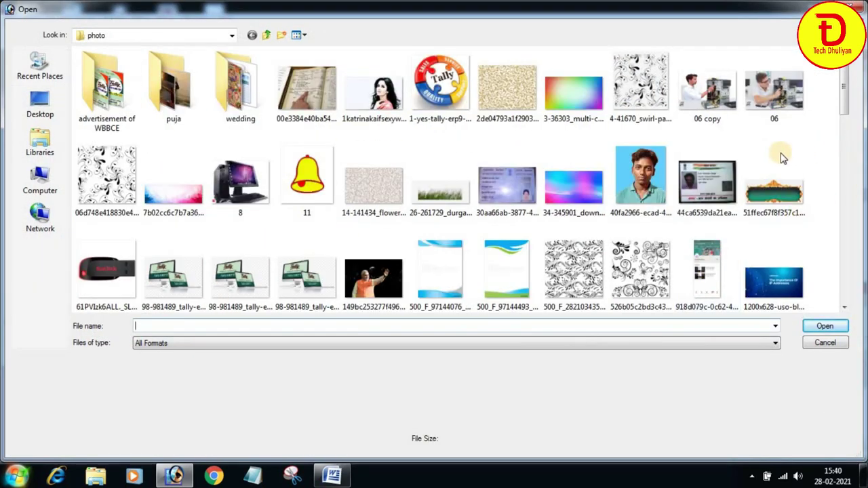
click(253, 183)
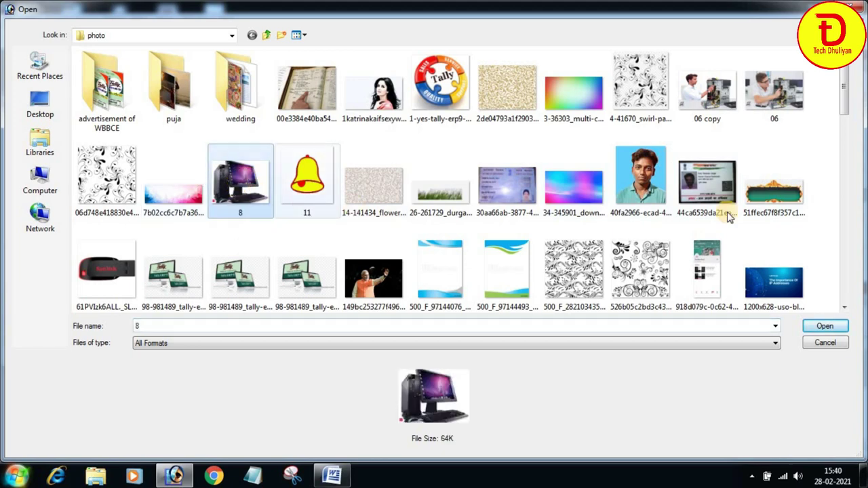
click(824, 326)
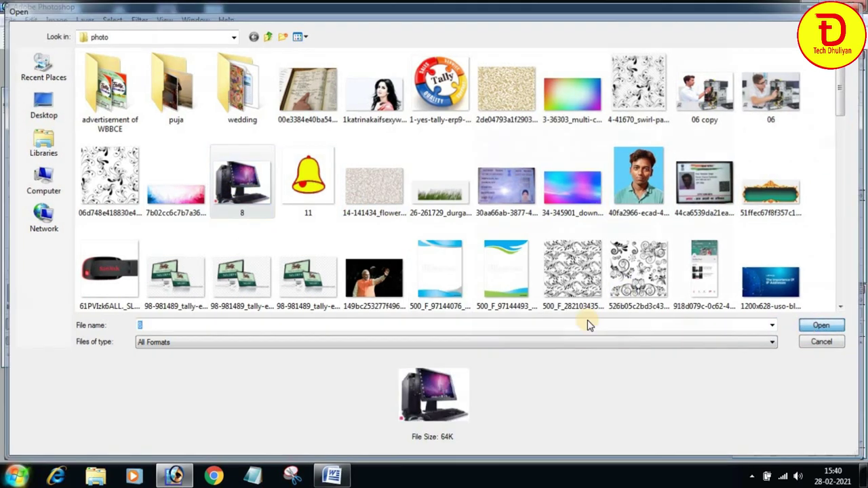
mouse_move(265, 232)
mouse_down()
mouse_move(520, 246)
mouse_move(192, 223)
mouse_up()
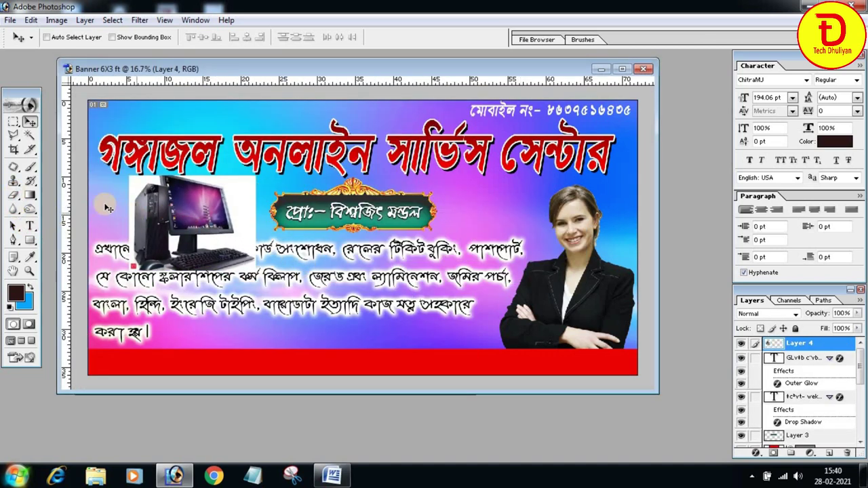
- Erase the computer photo's white background with the Magic Eraser Tool
click(12, 195)
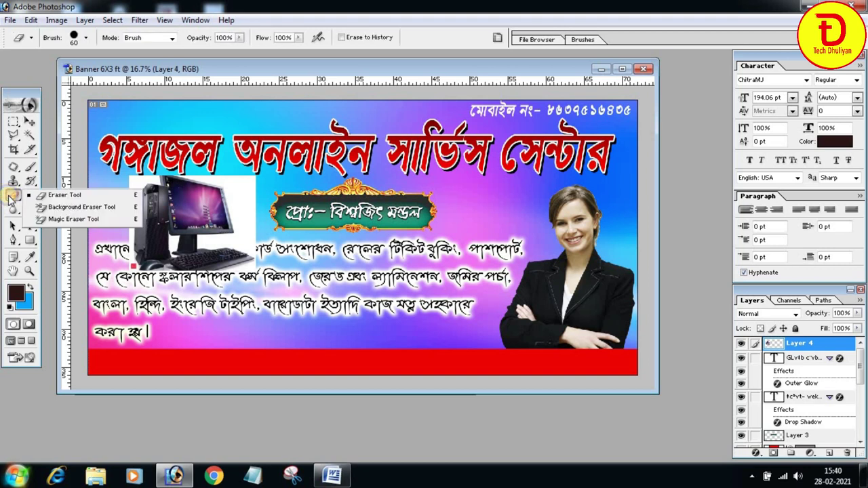
click(60, 219)
click(135, 191)
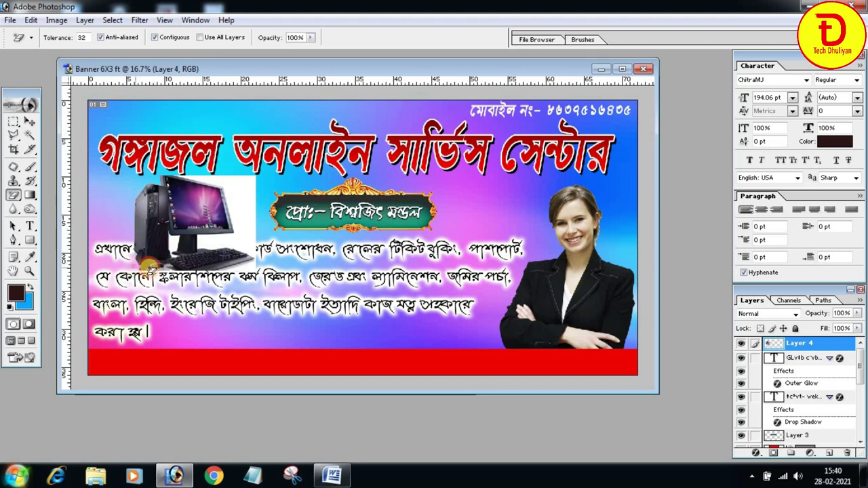
click(240, 233)
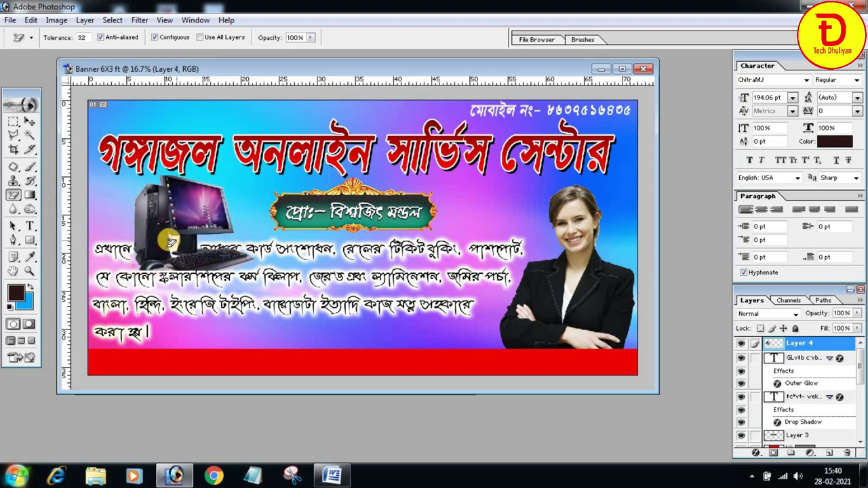
- Scale the computer photo down to about 60% at the banner's left side
click(29, 122)
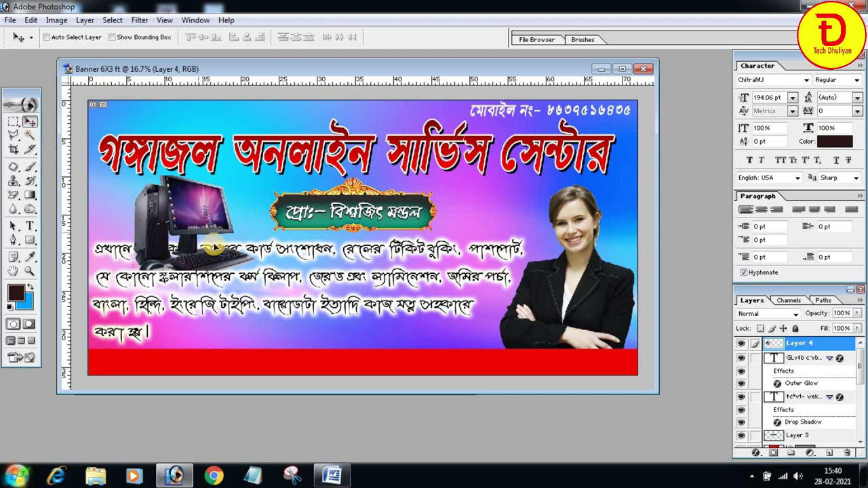
key(ctrl+t)
mouse_move(255, 271)
mouse_down()
mouse_move(209, 233)
mouse_move(128, 223)
mouse_up()
key(Return)
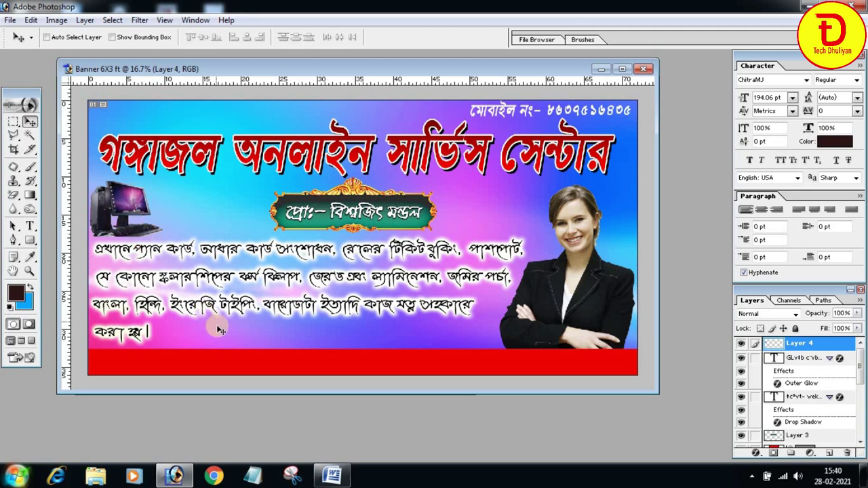
- Open automatic-xerox-machine-500x500.jpg from the photo folder in its own window
key(ctrl+o)
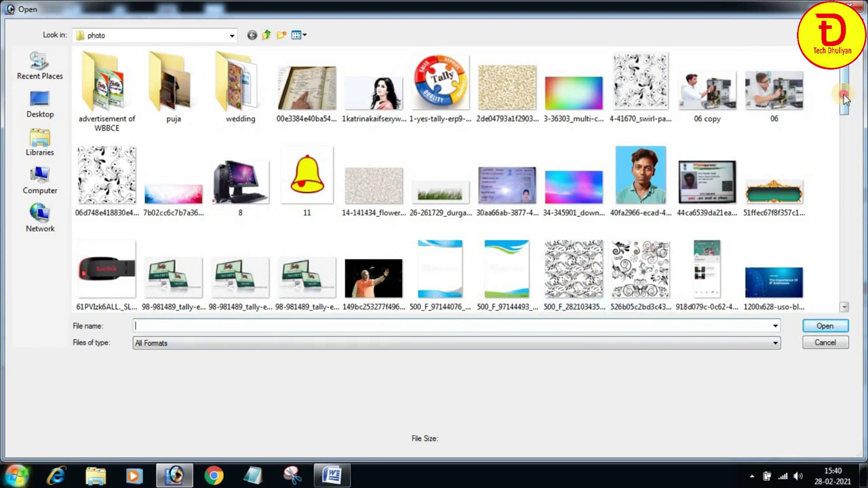
drag(844, 98, 845, 183)
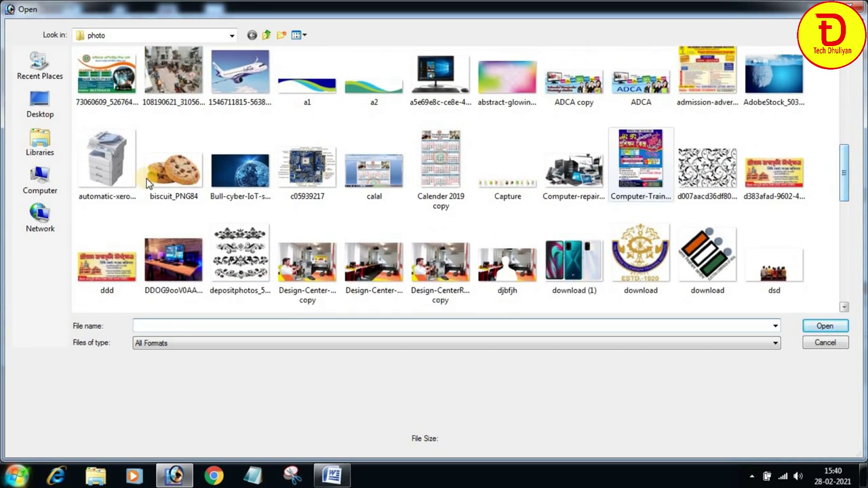
double_click(112, 167)
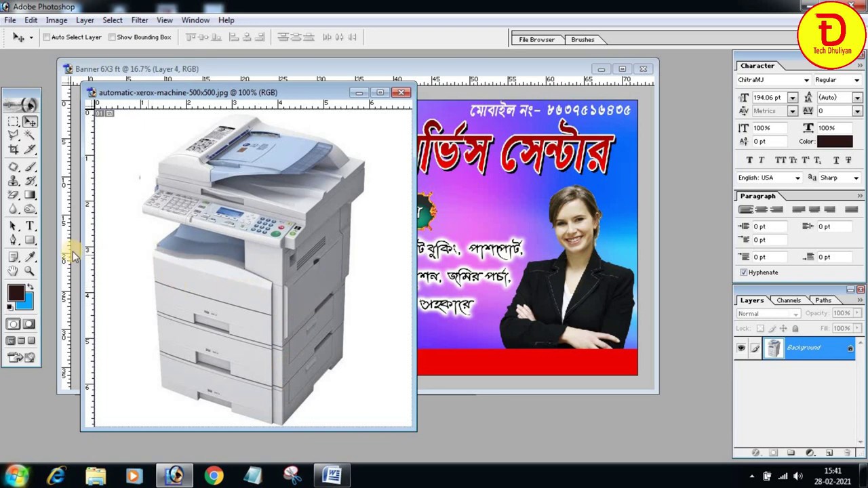
- Place the photocopier photo on the banner as Layer 5, just left of the title plate
mouse_move(229, 198)
mouse_down()
mouse_move(502, 195)
mouse_move(468, 198)
mouse_up()
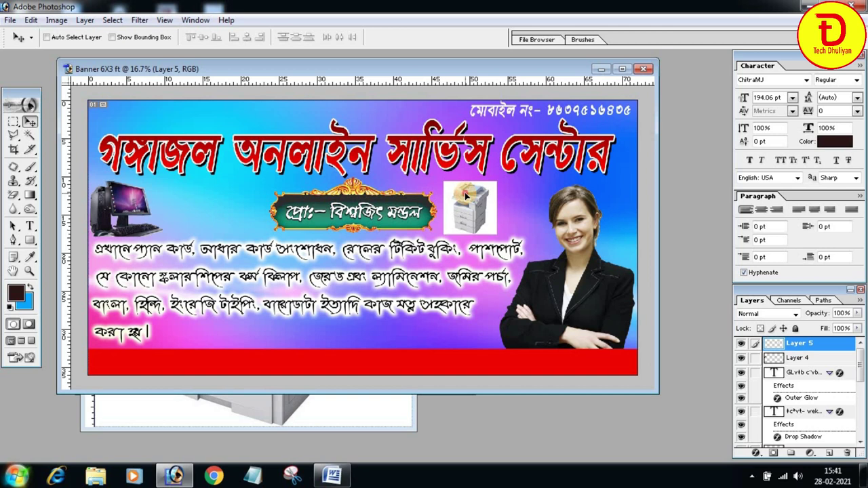
mouse_move(468, 198)
mouse_down()
mouse_move(508, 197)
mouse_move(478, 197)
mouse_up()
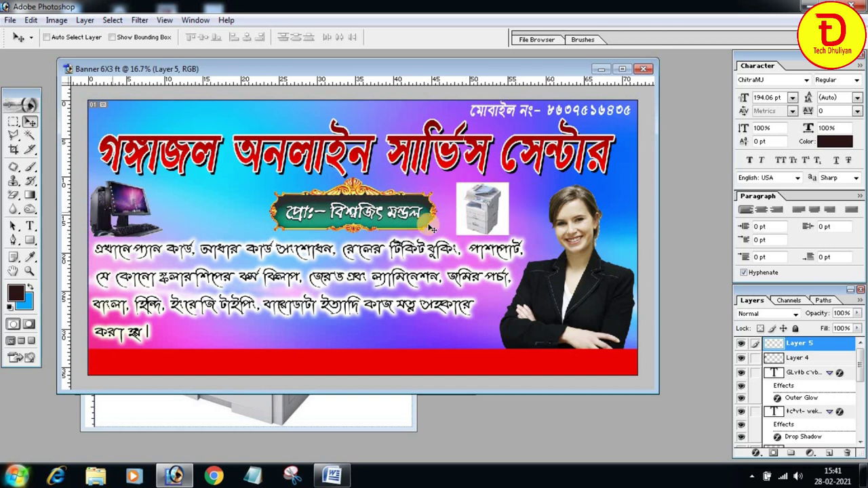
mouse_move(464, 207)
mouse_down()
mouse_move(220, 202)
mouse_move(177, 214)
mouse_up()
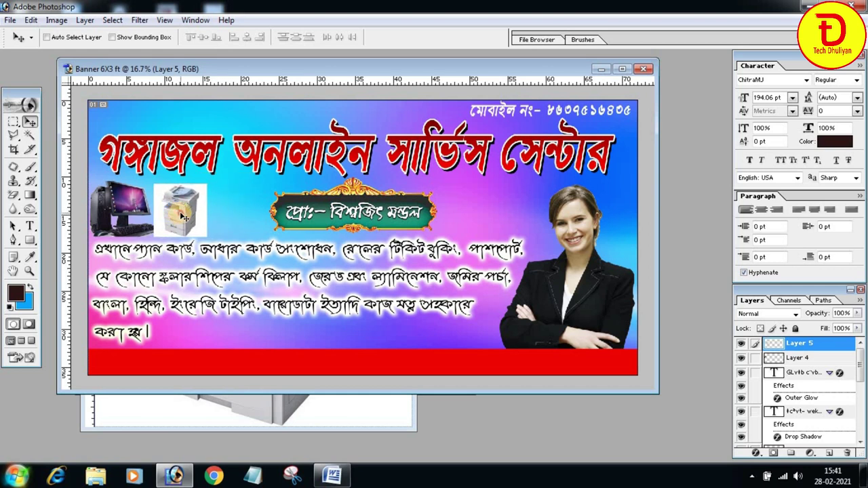
drag(182, 216, 243, 211)
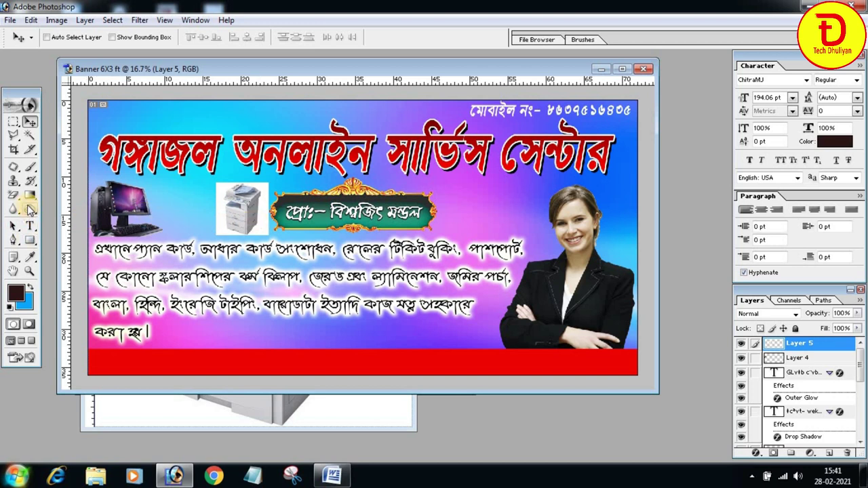
click(29, 270)
drag(211, 181, 285, 244)
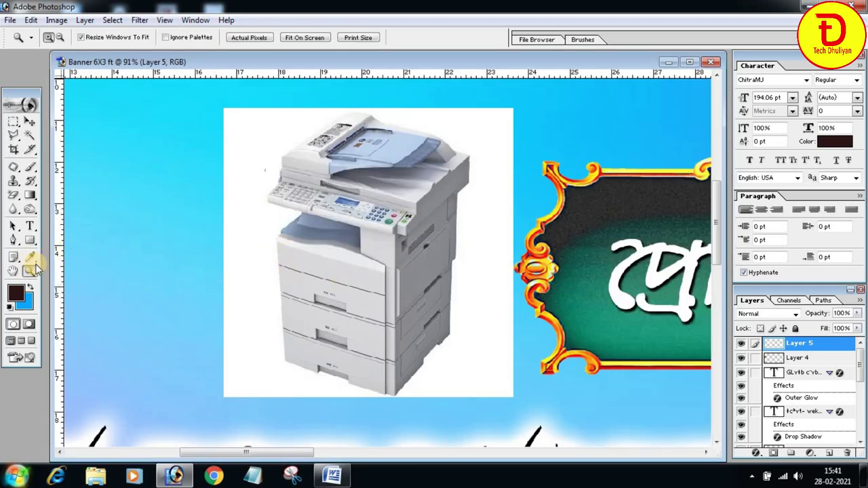
- Try Magic Eraser on the printer's white background twice, undoing each attempt
click(13, 196)
click(240, 188)
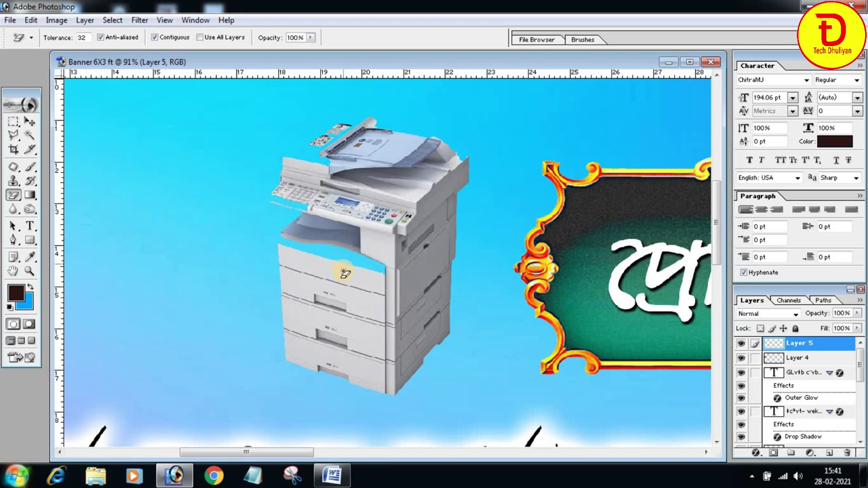
key(ctrl+z)
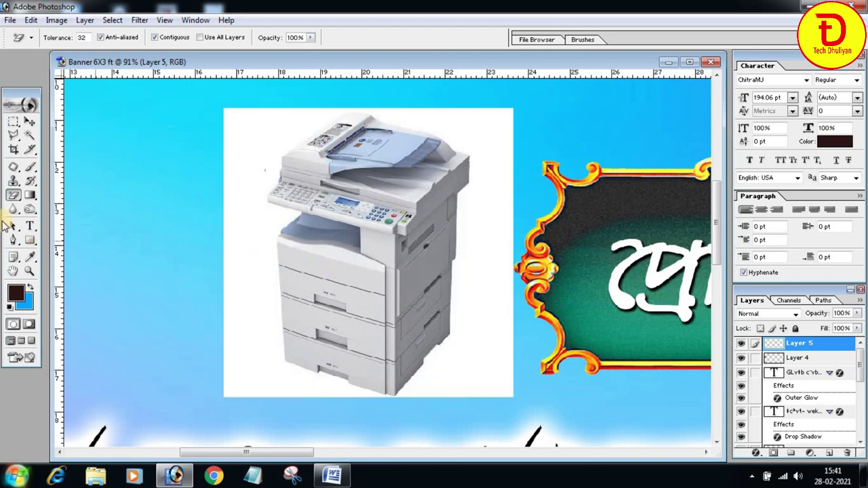
drag(11, 202, 20, 193)
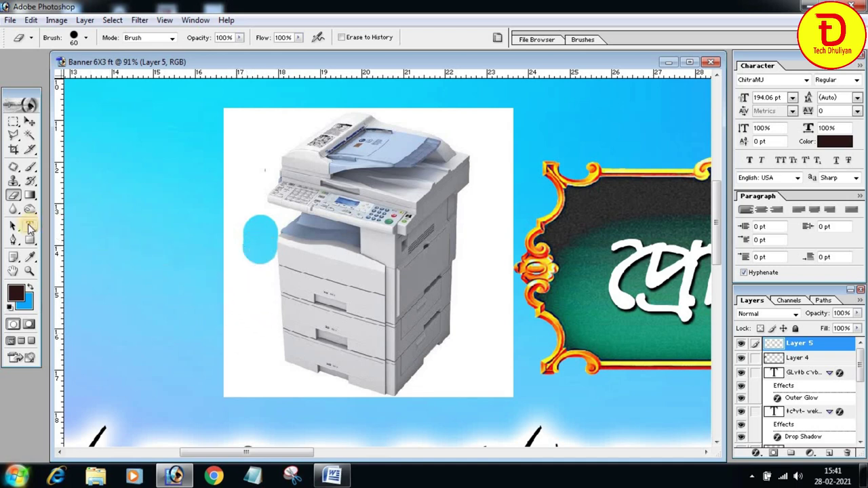
right_click(14, 197)
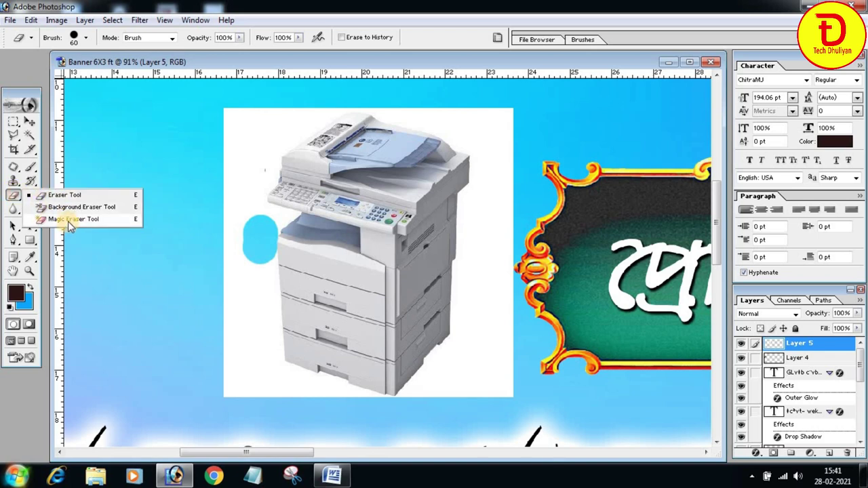
click(67, 222)
click(231, 175)
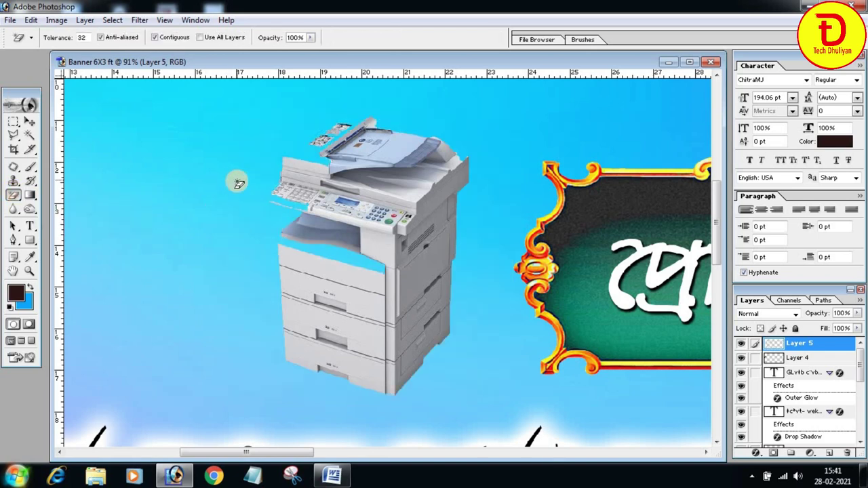
key(ctrl+z)
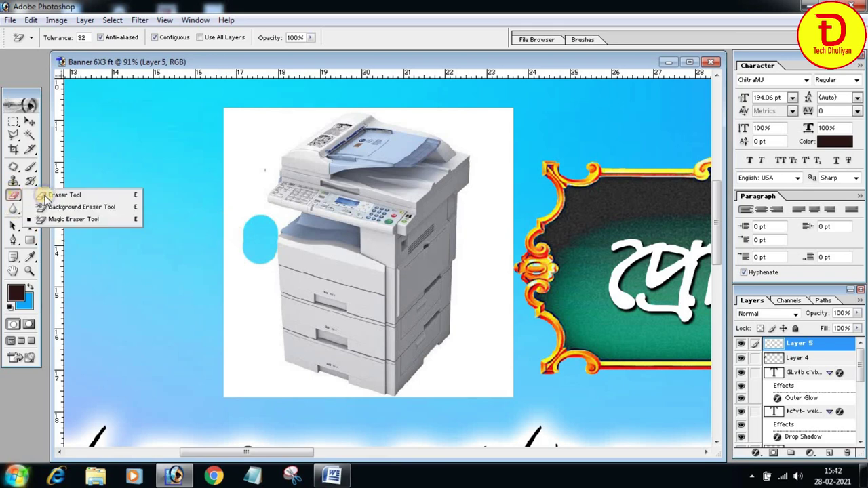
drag(14, 198, 64, 191)
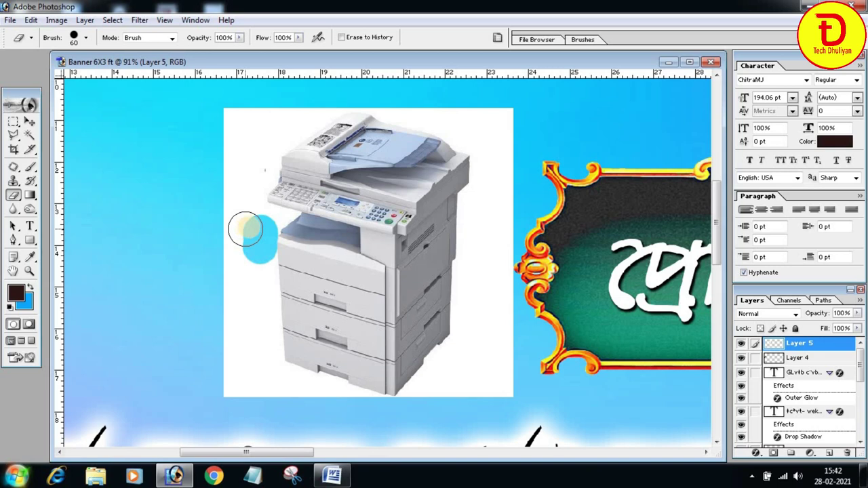
- Zoom to 200%, shrink the eraser brush to 9, and retry Magic Eraser erases, undoing them
key(ctrl+plus)
key(ctrl+plus)
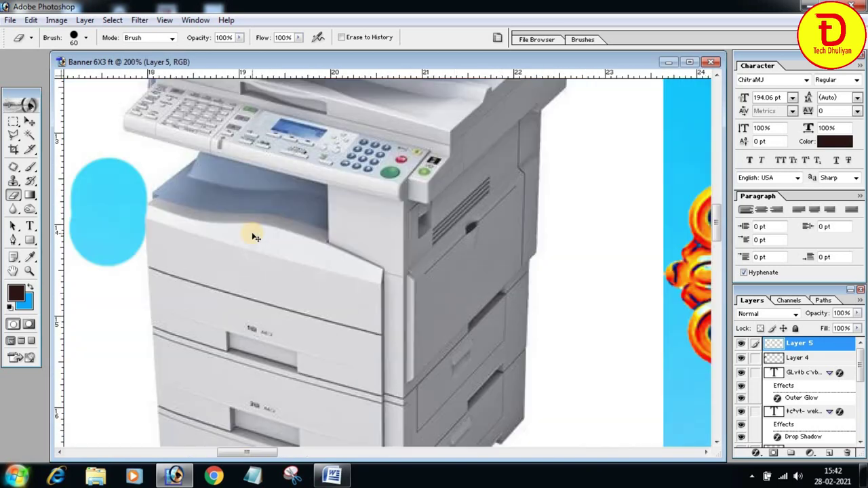
drag(257, 453, 241, 452)
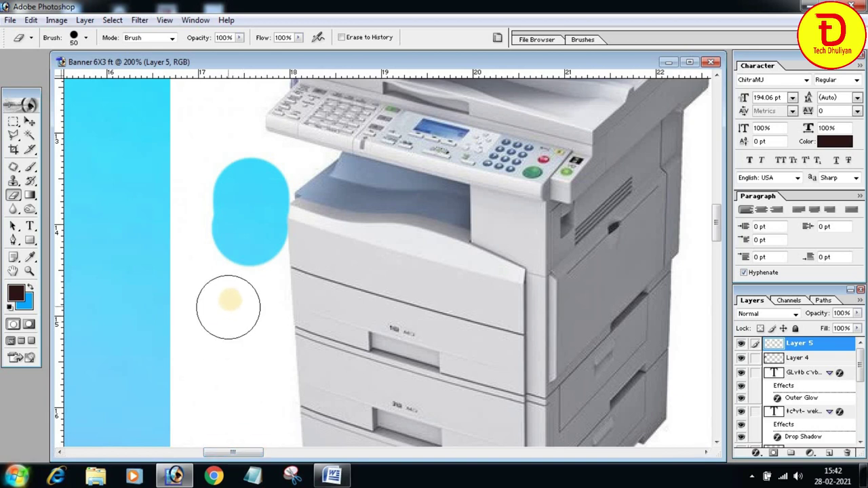
key(bracketleft)
key(bracketleft)
key(bracketleft)
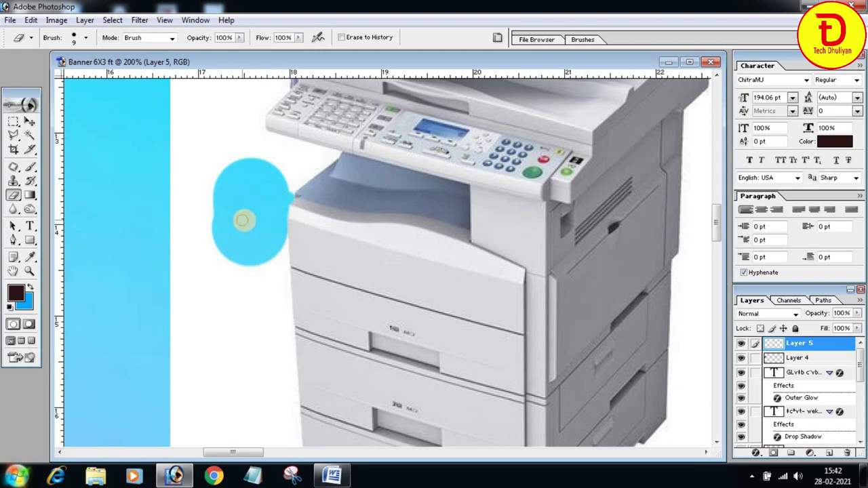
scroll(244, 219, up, 2)
scroll(246, 221, up, 1)
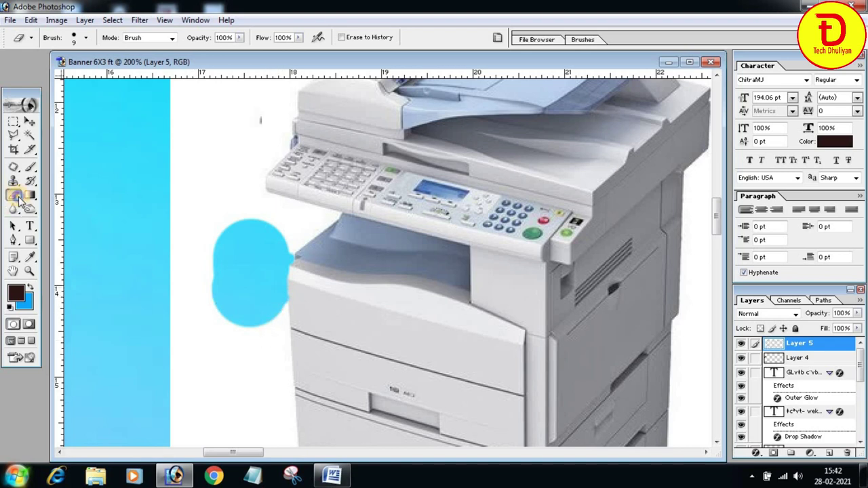
drag(19, 197, 60, 219)
click(196, 217)
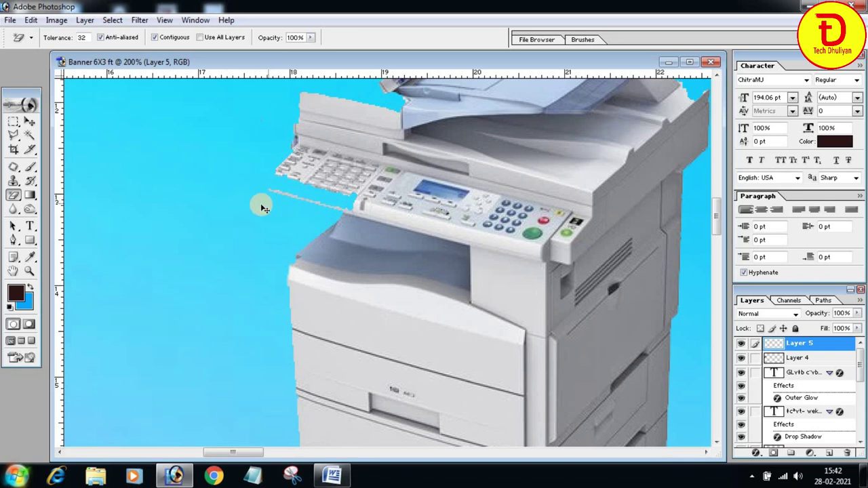
key(ctrl+z)
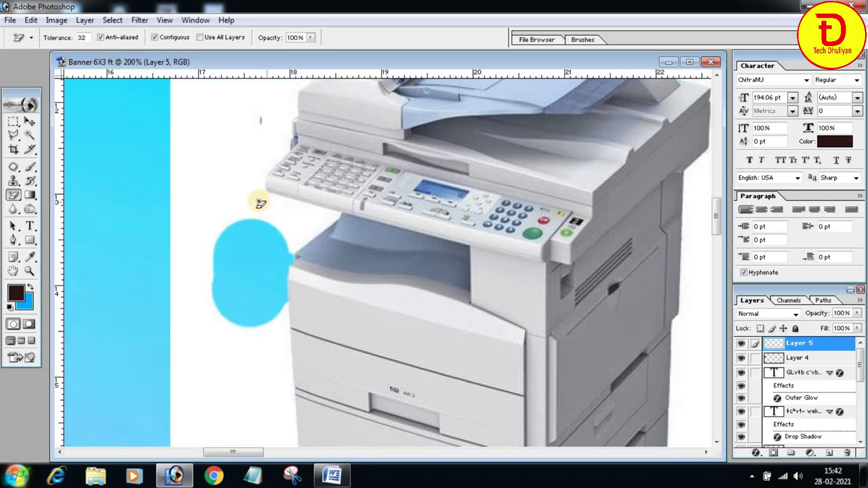
click(259, 206)
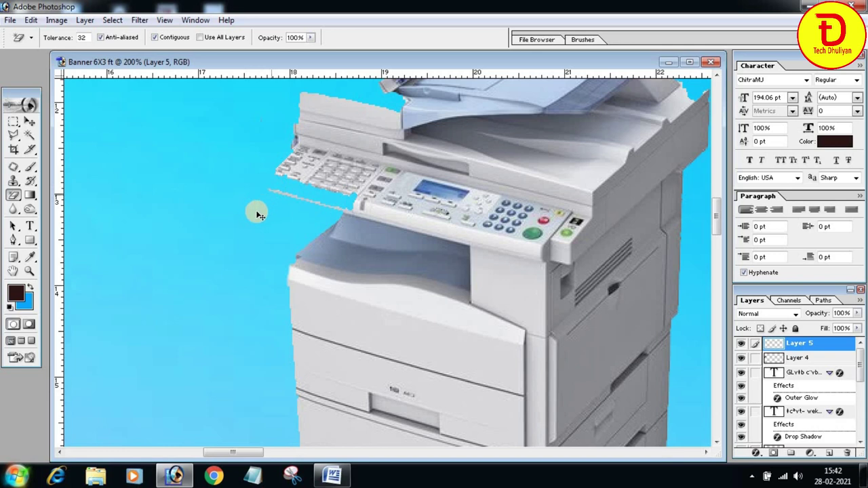
key(ctrl+z)
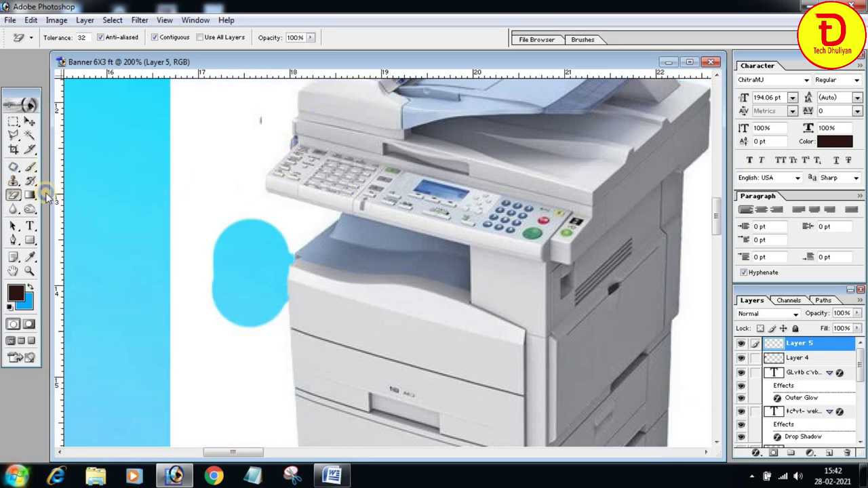
- Brush-erase a spot beside the keypad and a line up the printer's left edge
drag(14, 197, 41, 195)
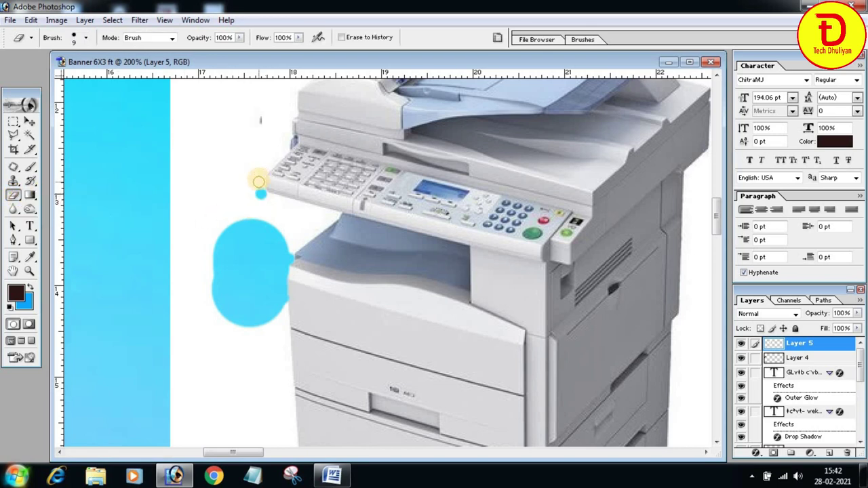
drag(259, 177, 284, 145)
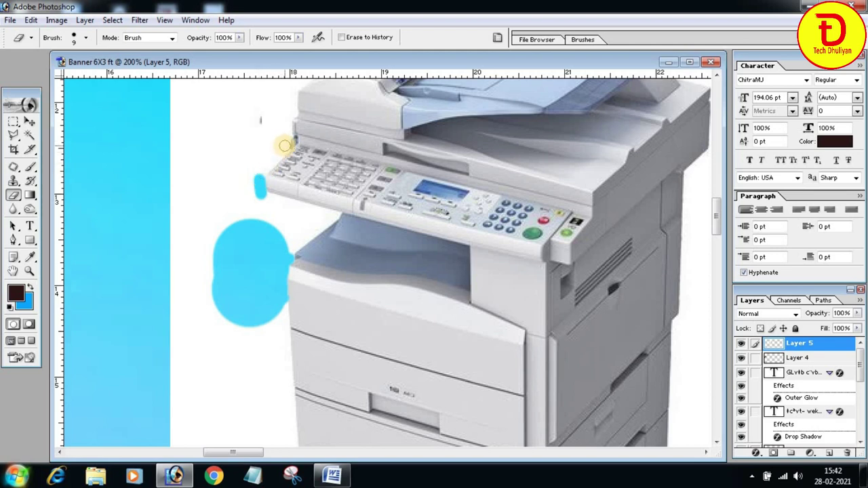
drag(260, 194, 288, 131)
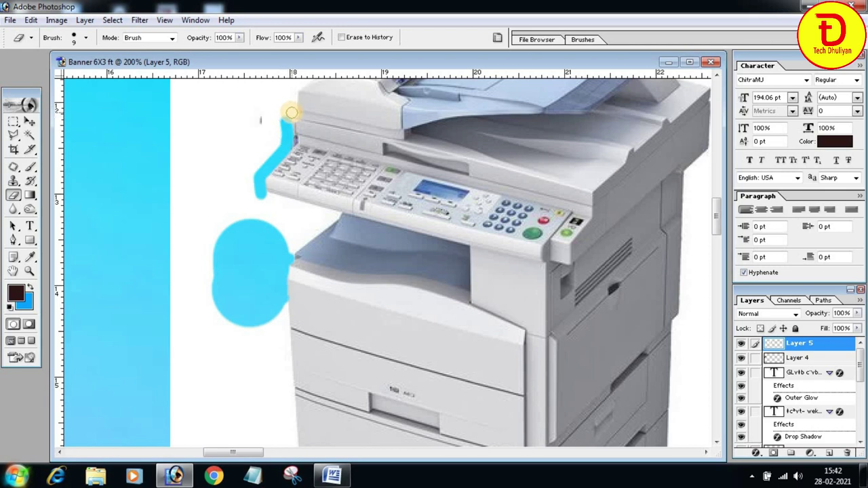
scroll(291, 112, up, 1)
scroll(297, 141, up, 1)
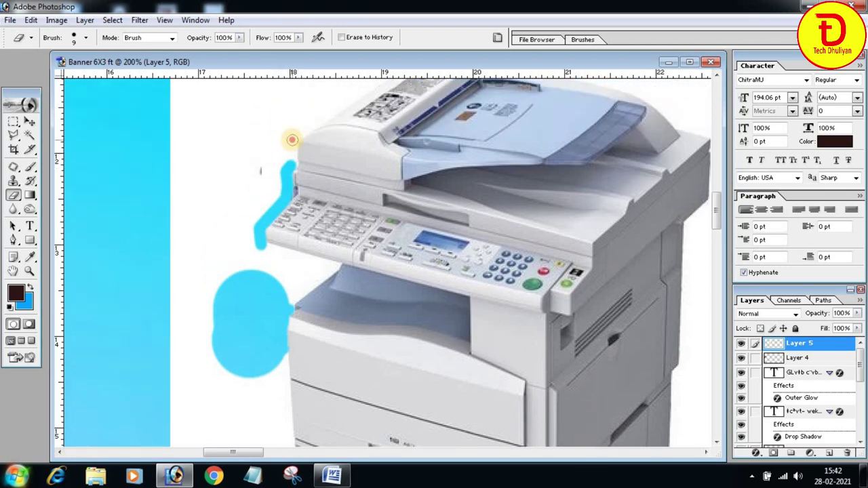
scroll(370, 197, up, 1)
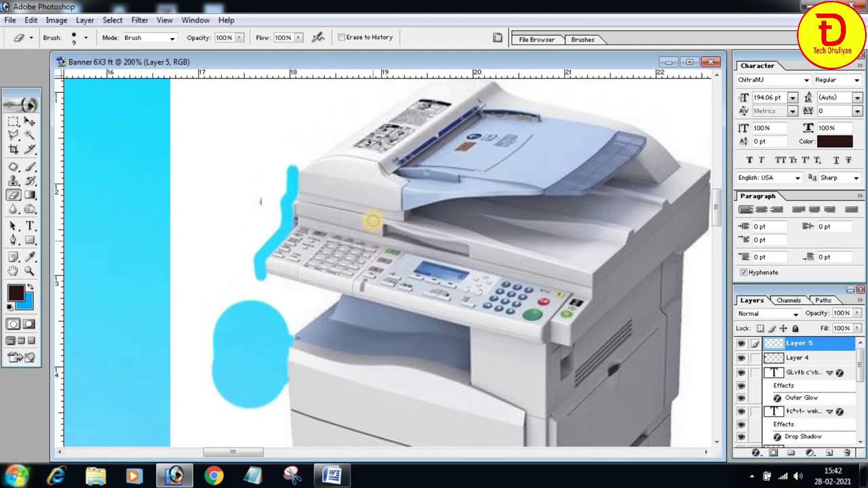
scroll(373, 220, up, 1)
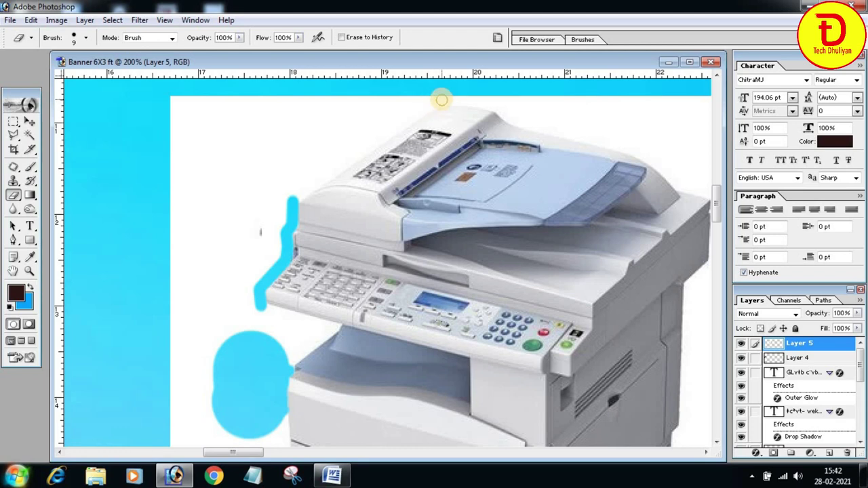
- Erase a line tracing the printer's top outline from its upper-left corner to the feeder's right end
shift+click(435, 103)
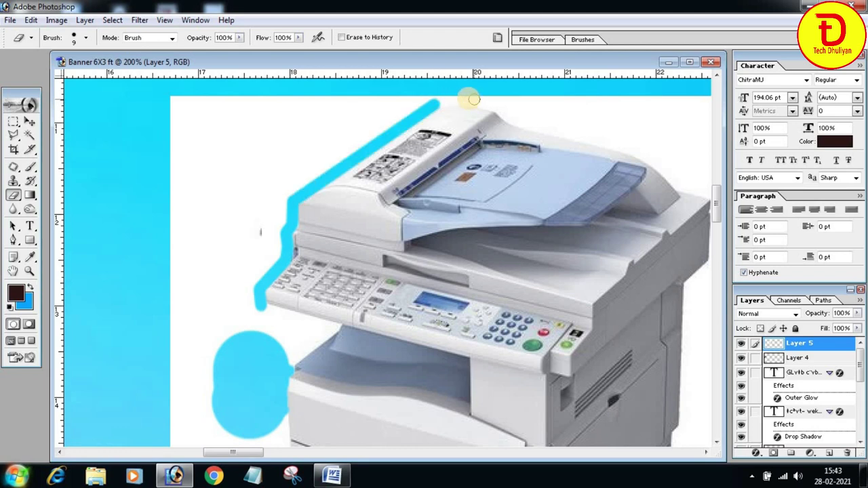
shift+click(460, 100)
shift+click(481, 102)
shift+click(491, 104)
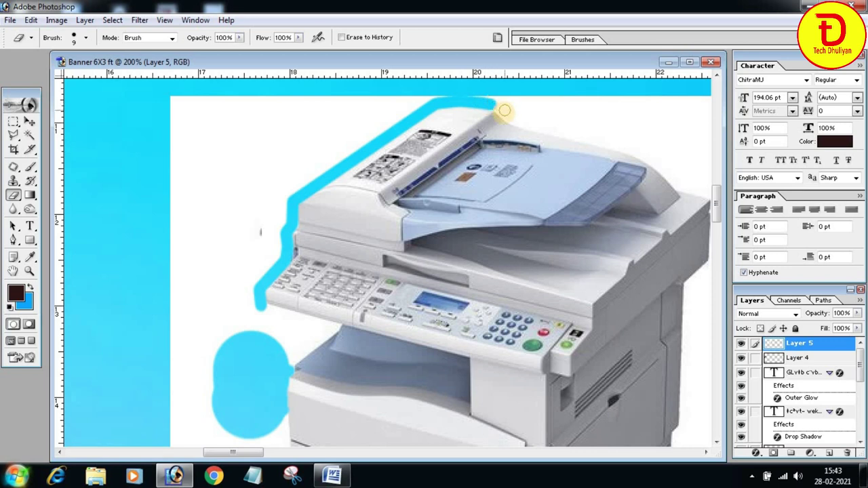
shift+click(500, 109)
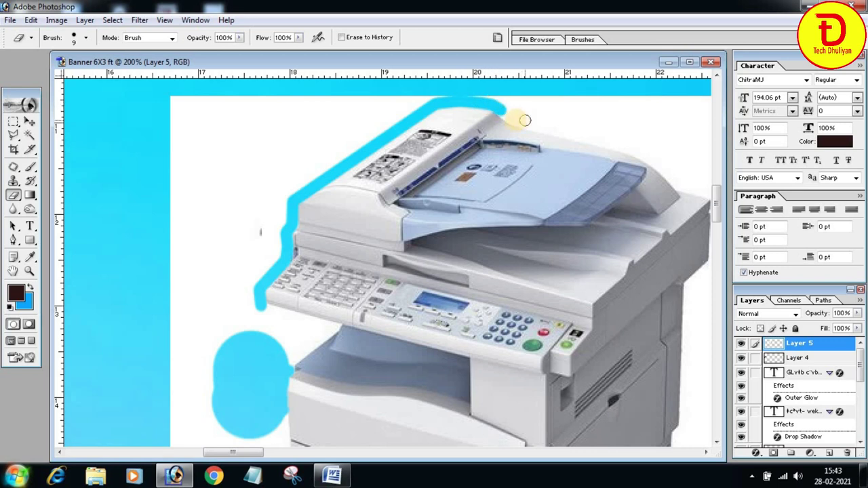
shift+click(517, 121)
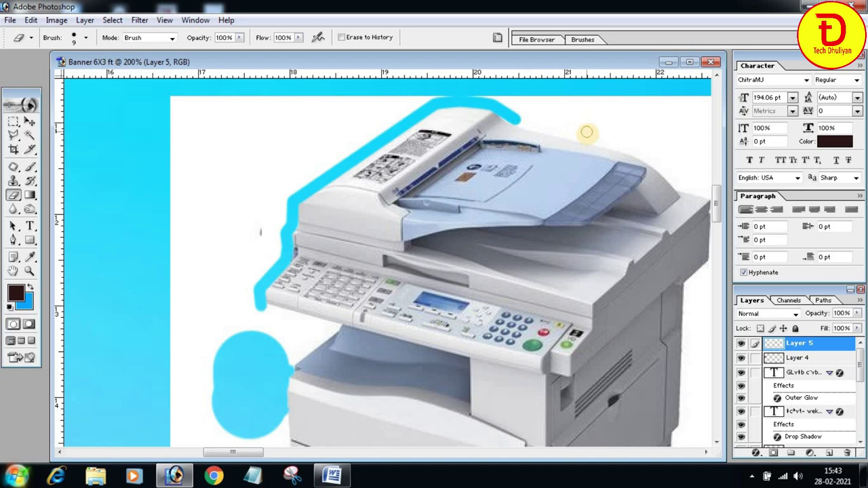
shift+click(588, 137)
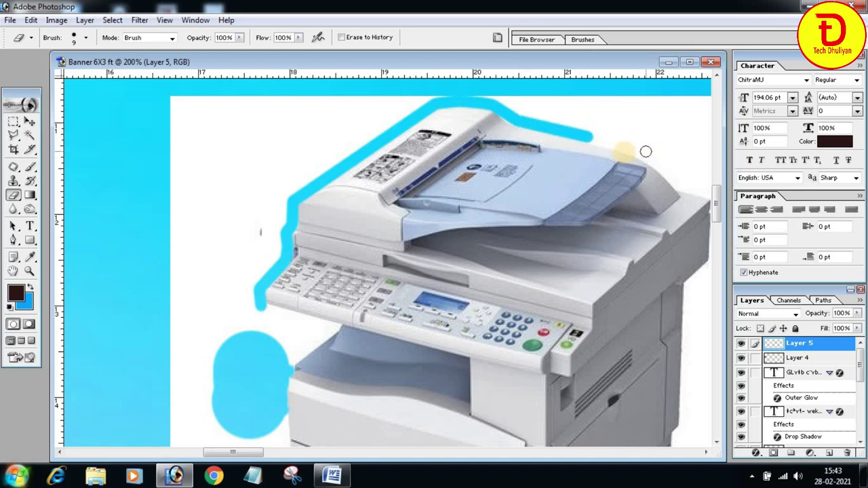
shift+click(623, 147)
shift+click(662, 165)
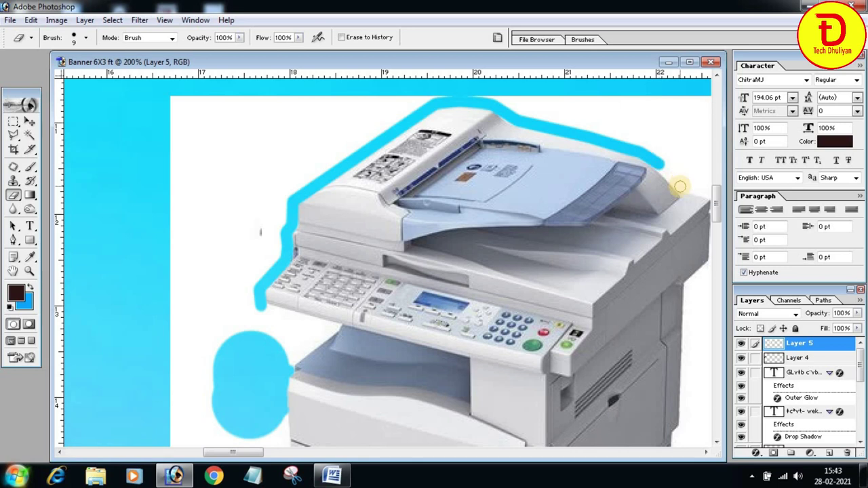
shift+click(680, 186)
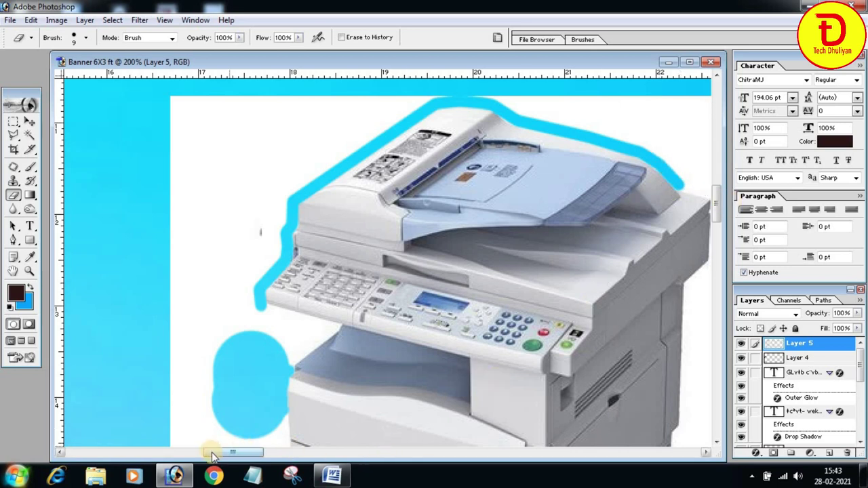
drag(211, 453, 239, 453)
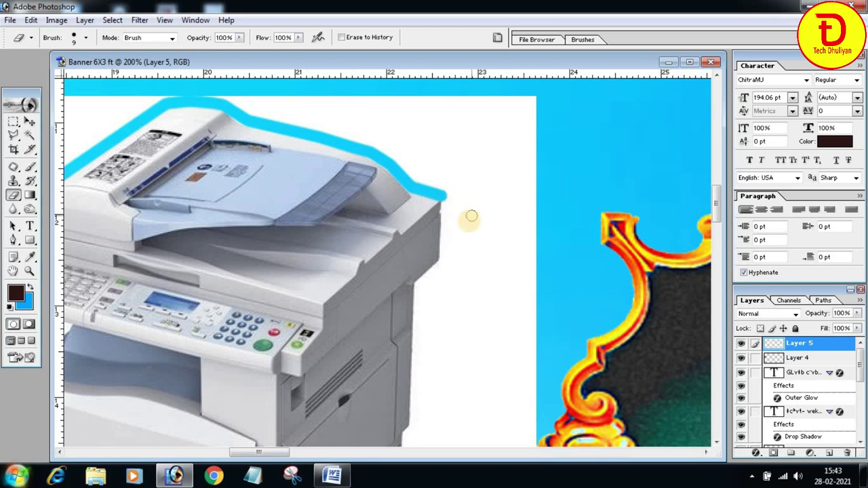
scroll(467, 219, down, 3)
scroll(402, 271, down, 5)
scroll(398, 271, down, 4)
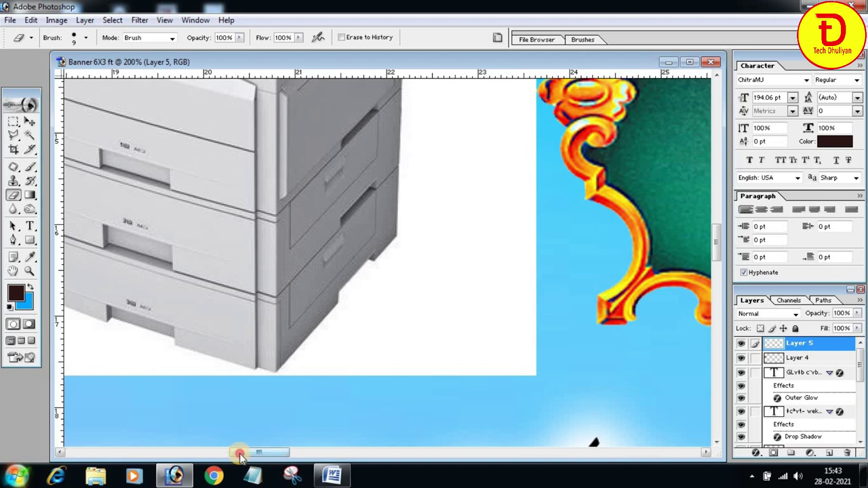
drag(240, 456, 213, 450)
scroll(338, 316, up, 2)
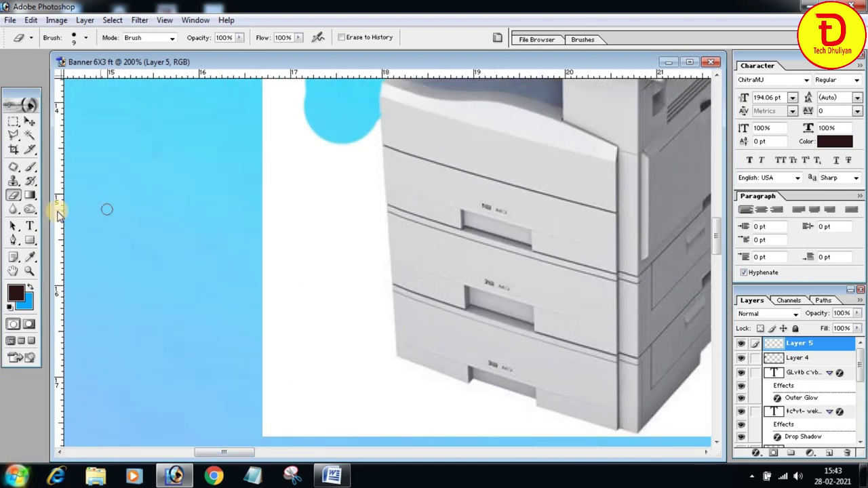
- Remove the printer's remaining white background with one Magic Eraser click
key(ctrl+minus)
key(ctrl+minus)
key(ctrl+minus)
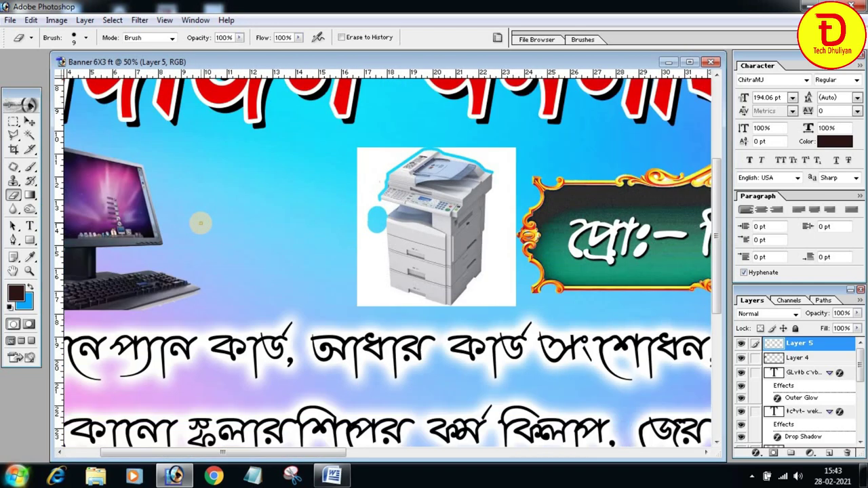
drag(23, 200, 51, 216)
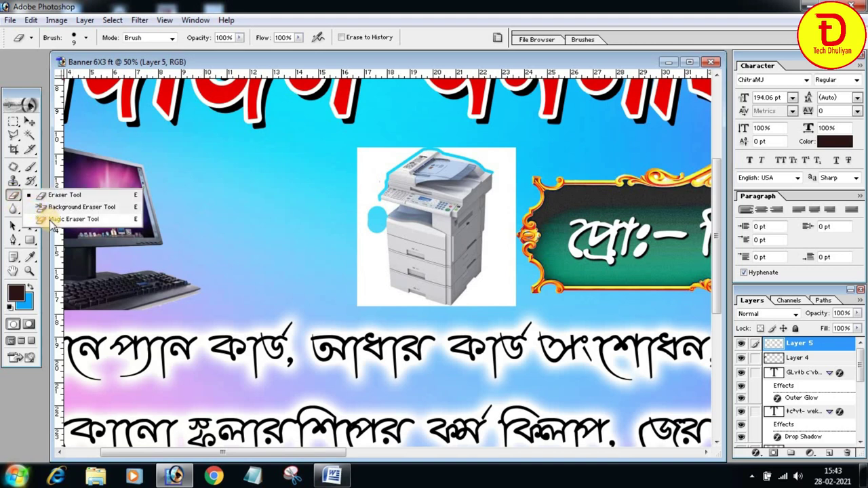
click(367, 258)
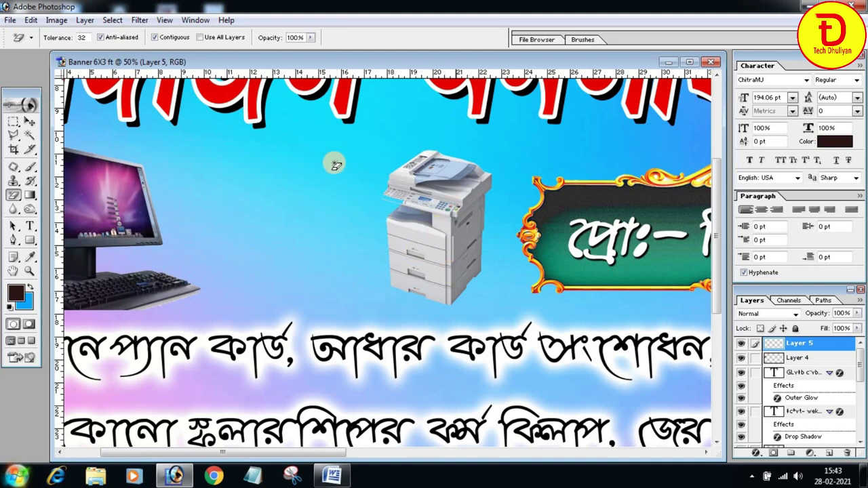
- Enlarge the printer to about 126% width and 116% height
click(30, 121)
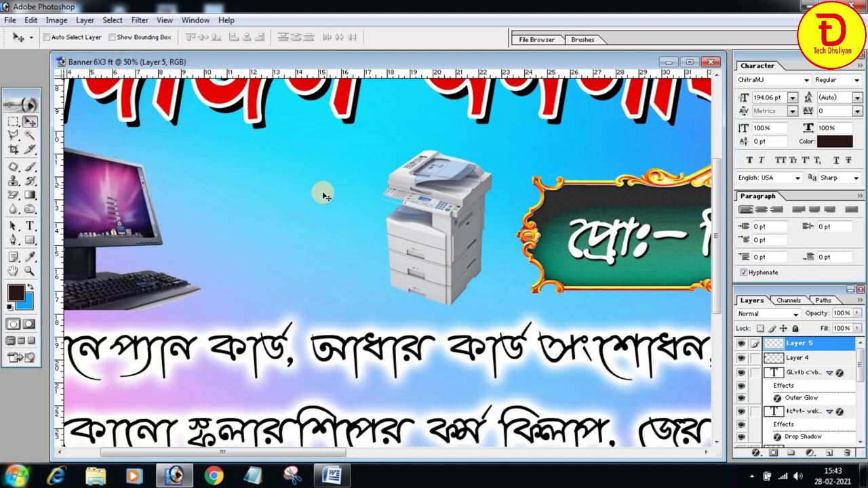
key(ctrl+t)
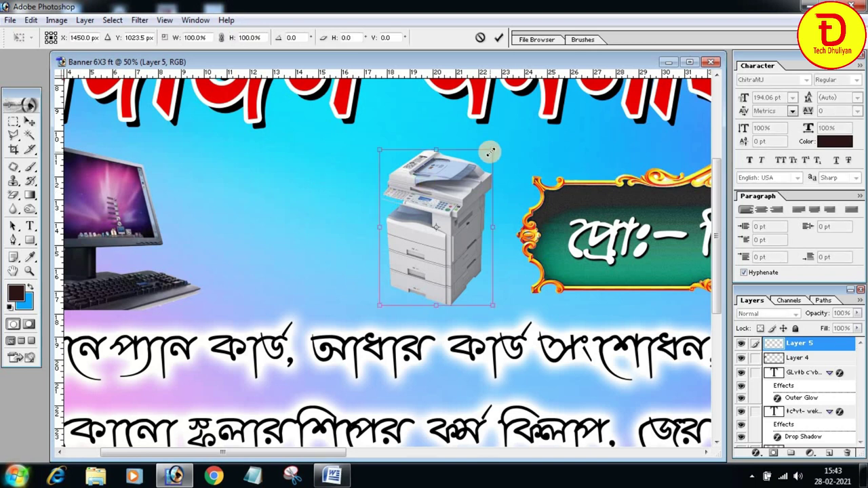
drag(491, 150, 509, 129)
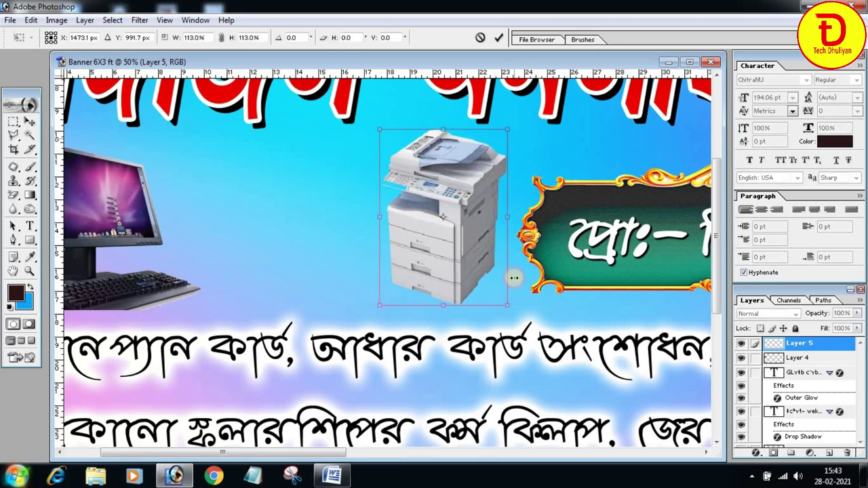
drag(511, 314, 524, 308)
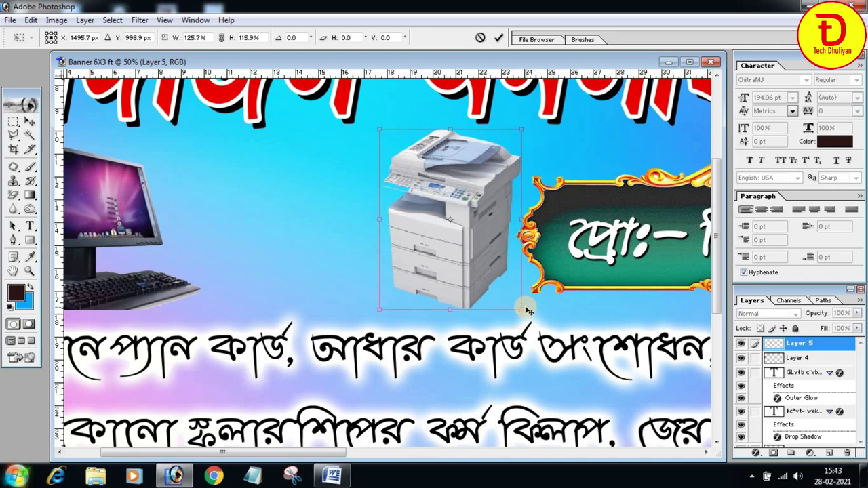
key(Return)
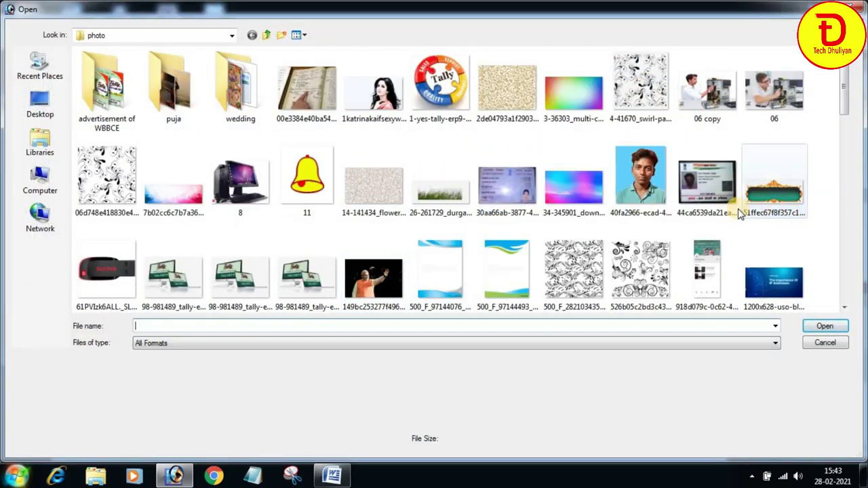
- Preview the identity card and recent-works-1 images in the photo folder
click(708, 204)
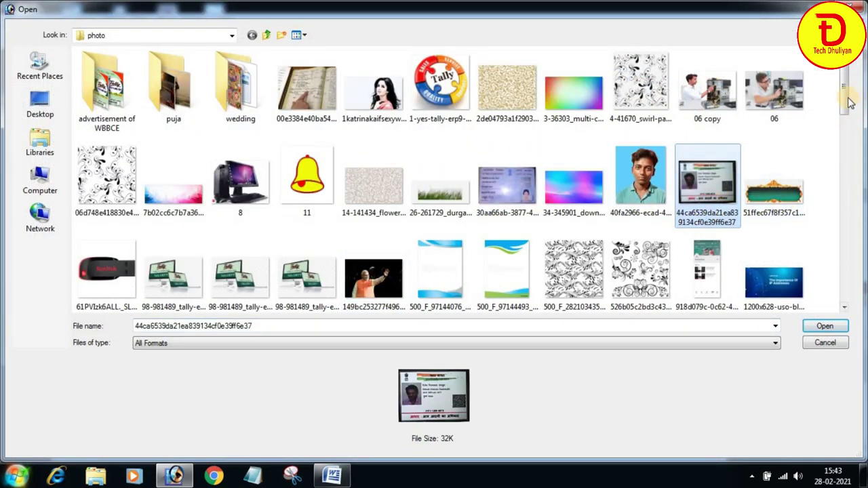
drag(844, 102, 842, 133)
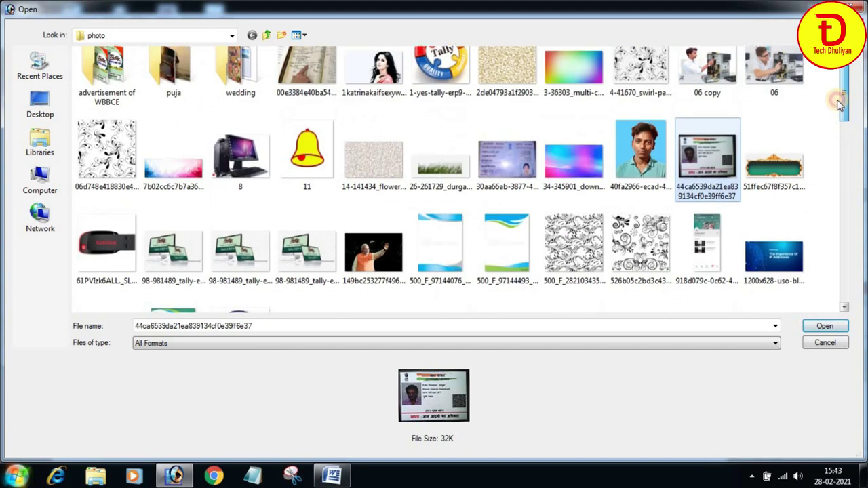
drag(842, 133, 838, 167)
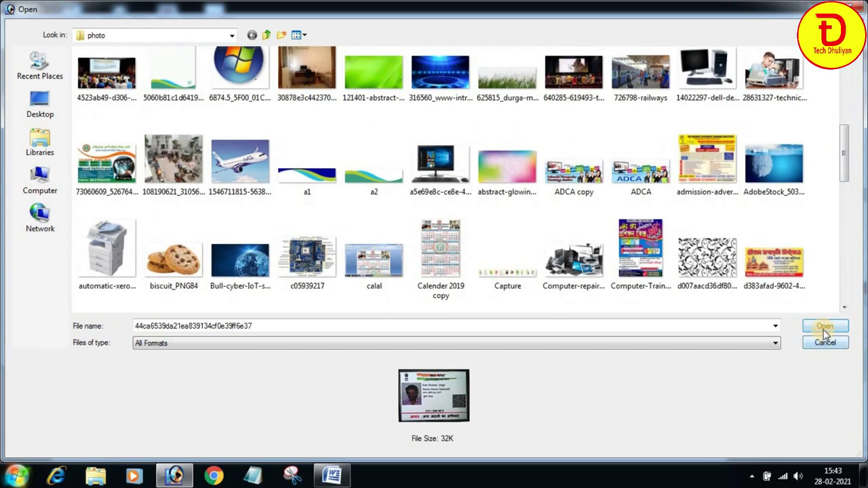
drag(845, 163, 847, 254)
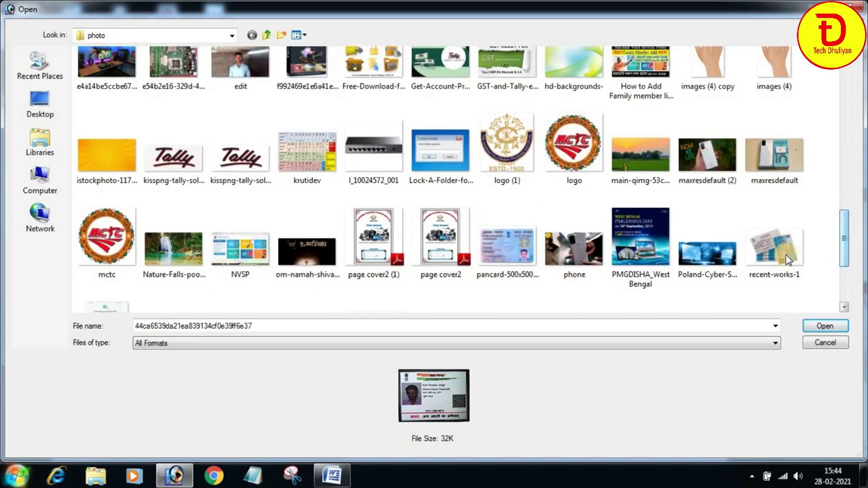
click(774, 247)
scroll(845, 257, up, 2)
scroll(845, 261, up, 3)
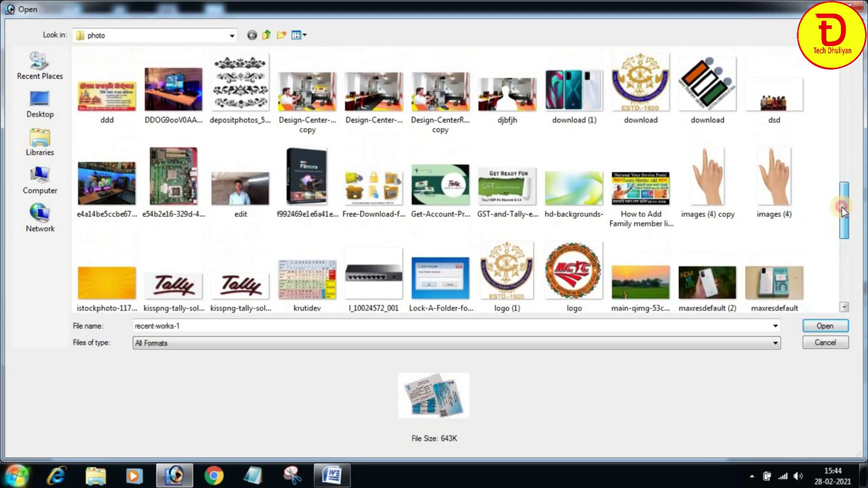
scroll(843, 268, up, 3)
scroll(843, 268, down, 5)
scroll(840, 230, up, 2)
scroll(838, 203, up, 3)
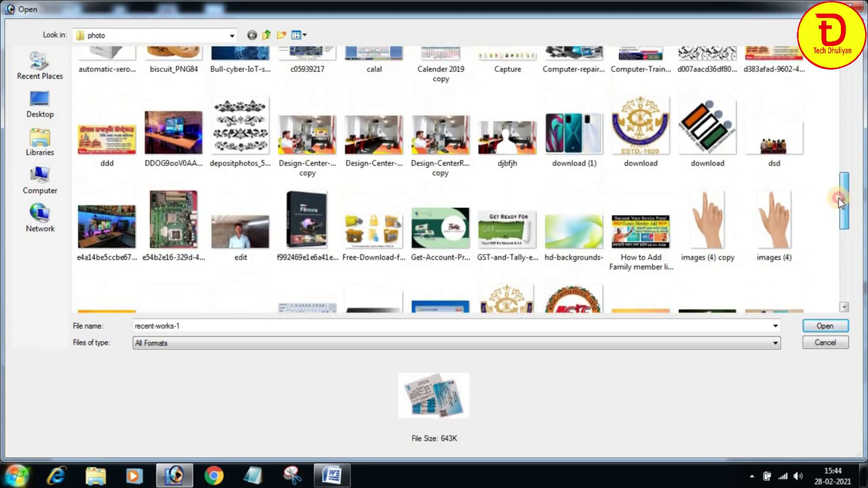
scroll(834, 170, up, 3)
scroll(835, 160, up, 1)
scroll(831, 145, up, 2)
scroll(830, 132, up, 2)
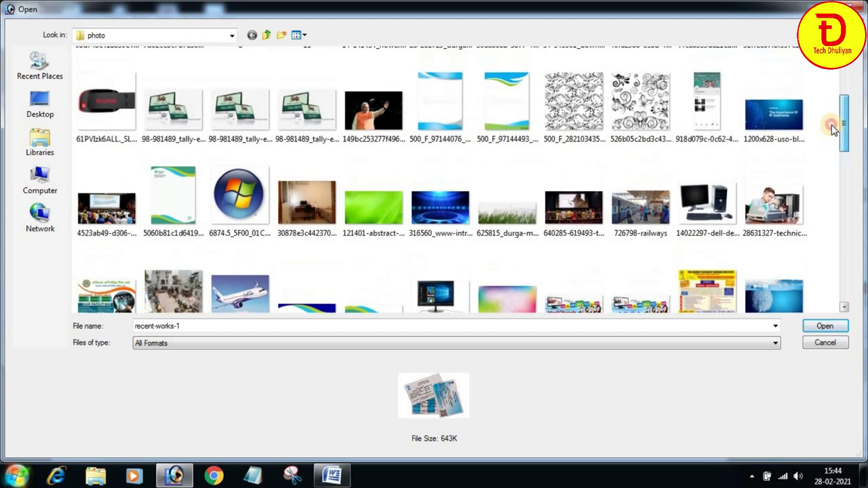
scroll(831, 122, up, 2)
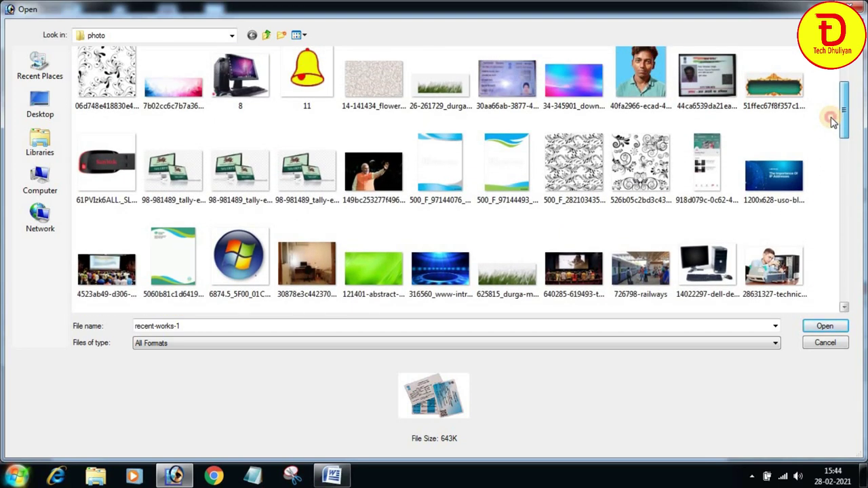
- Select the pancard-500x500 image as the file to open
click(700, 80)
scroll(744, 210, down, 5)
scroll(745, 218, down, 2)
scroll(745, 218, down, 2)
scroll(744, 218, up, 6)
scroll(744, 219, down, 2)
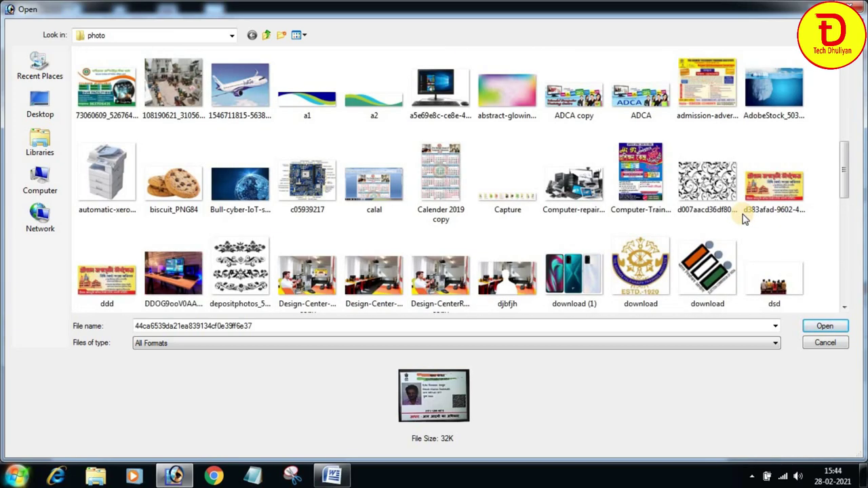
scroll(745, 218, down, 5)
scroll(745, 218, down, 2)
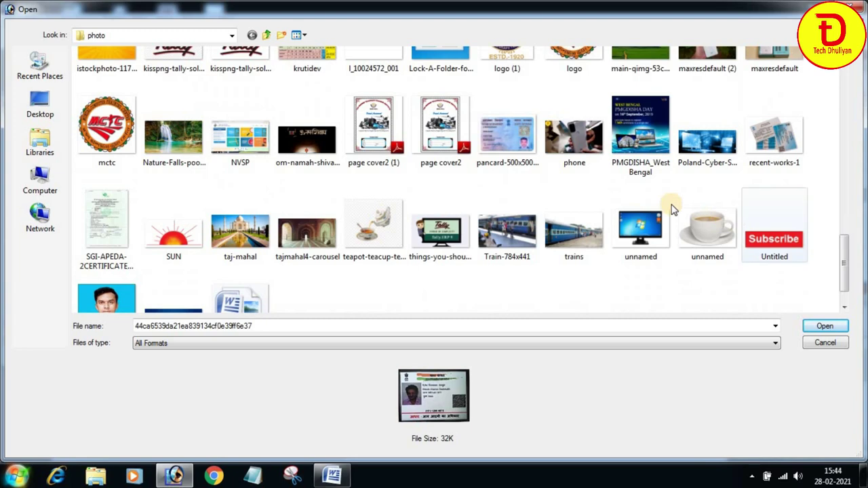
click(509, 139)
- Open the PAN card image and drag it onto the banner beside the computer monitor
click(824, 327)
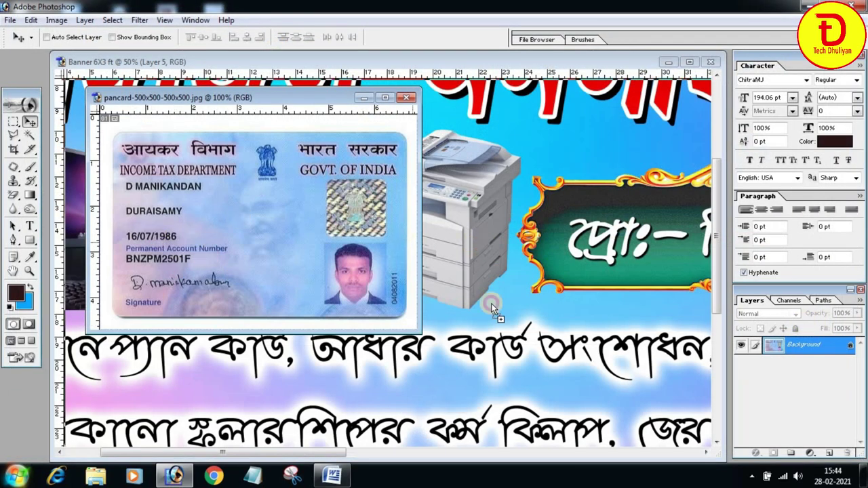
drag(152, 234, 499, 312)
mouse_move(428, 299)
mouse_down()
mouse_move(248, 234)
mouse_move(202, 204)
mouse_up()
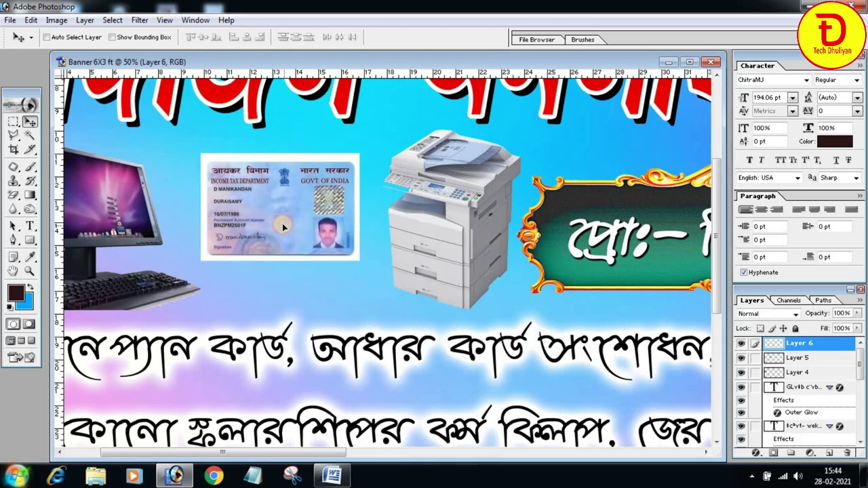
- Erase the PAN card's white background with the Magic Eraser
click(14, 195)
click(194, 166)
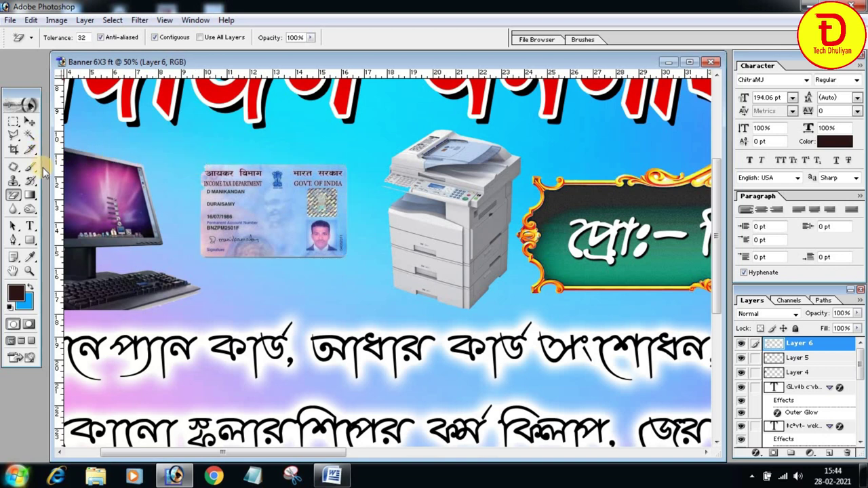
key(ctrl+z)
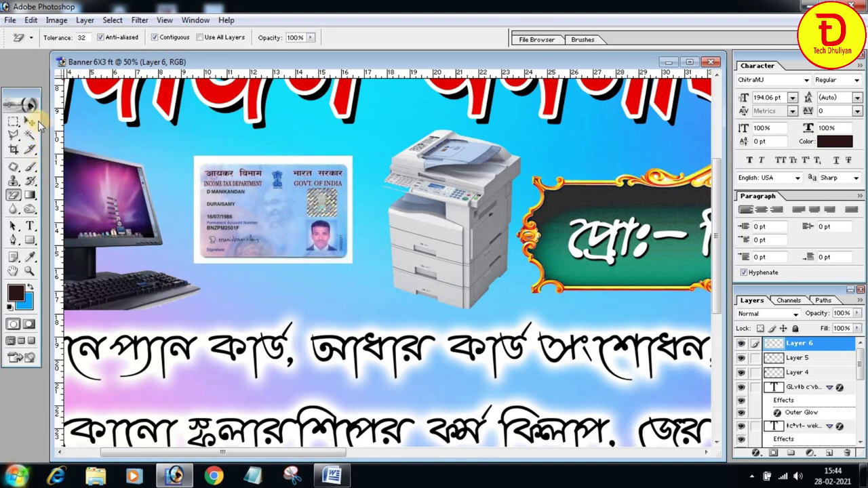
click(24, 194)
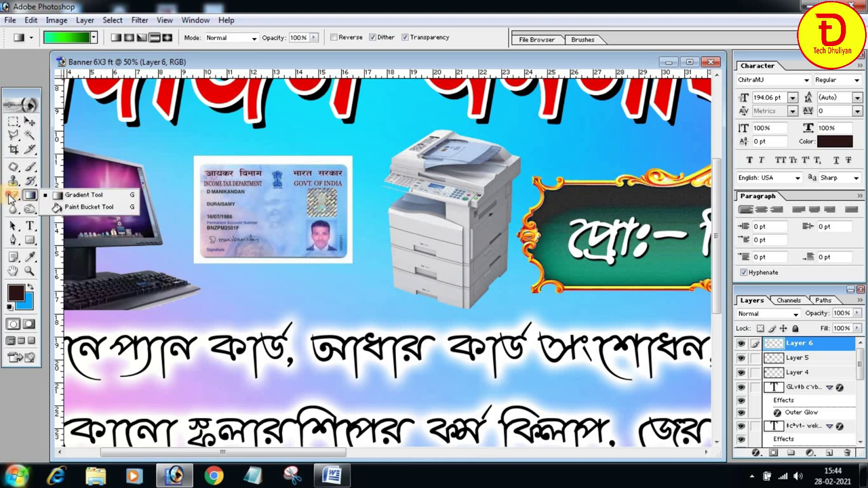
drag(10, 196, 61, 195)
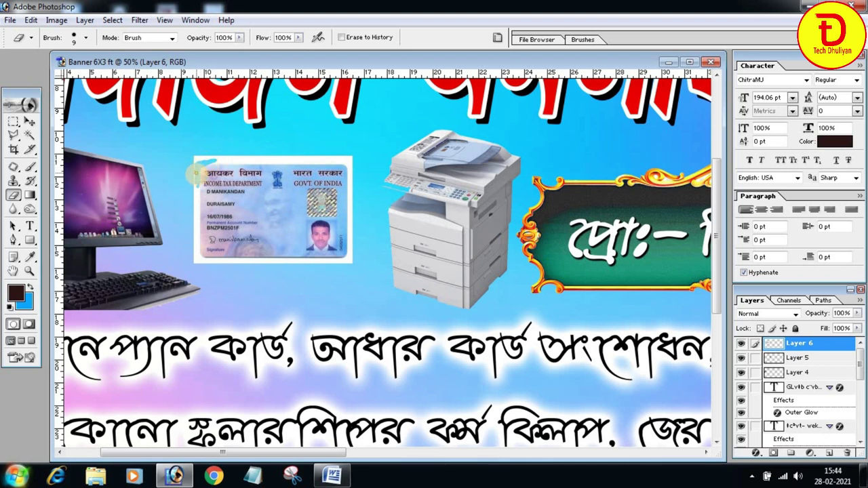
drag(14, 195, 47, 226)
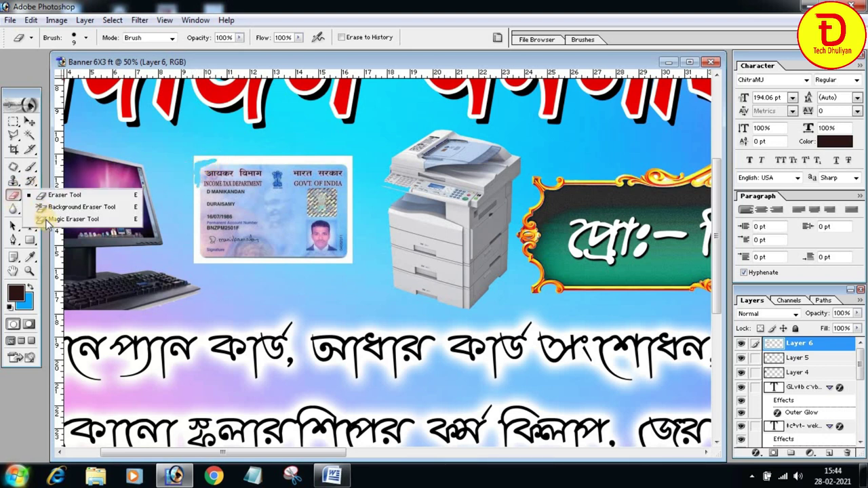
click(46, 224)
click(265, 163)
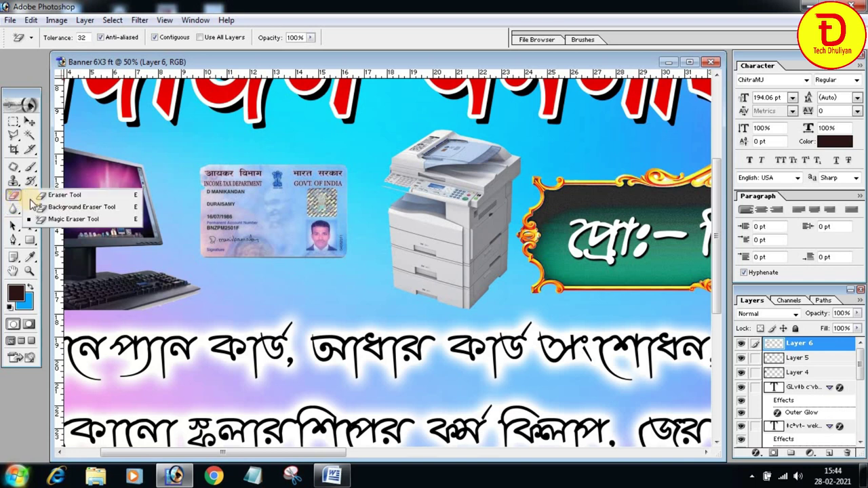
drag(12, 197, 42, 194)
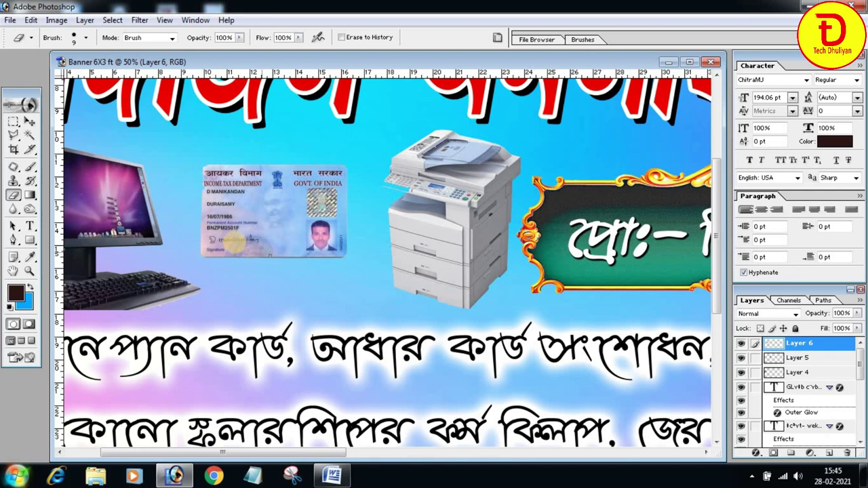
scroll(237, 247, down, 1)
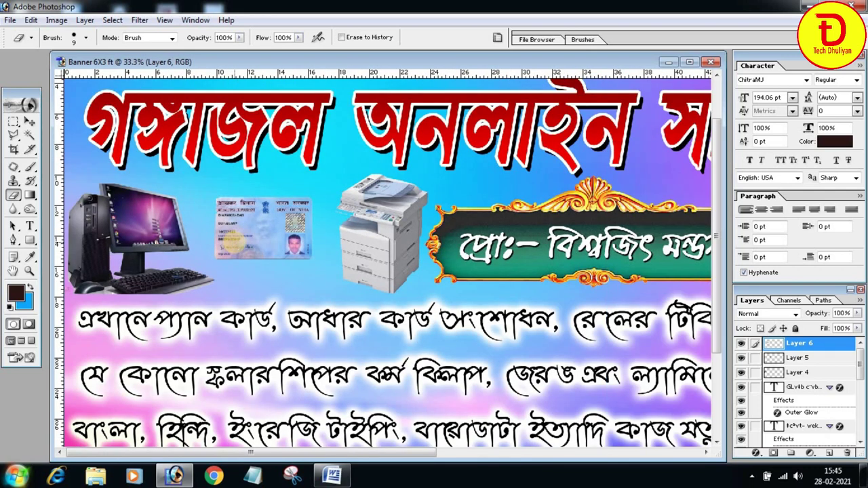
- Enlarge the PAN card with Free Transform, then try an Outer Glow and cancel it
click(30, 121)
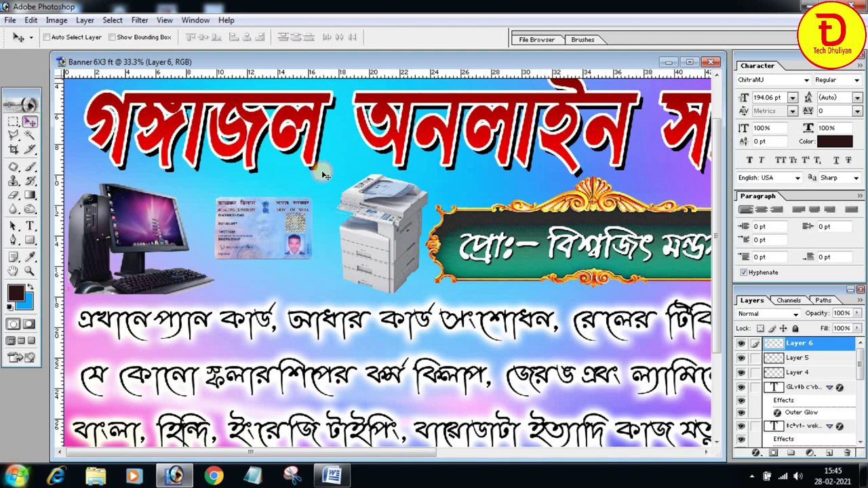
key(ctrl+t)
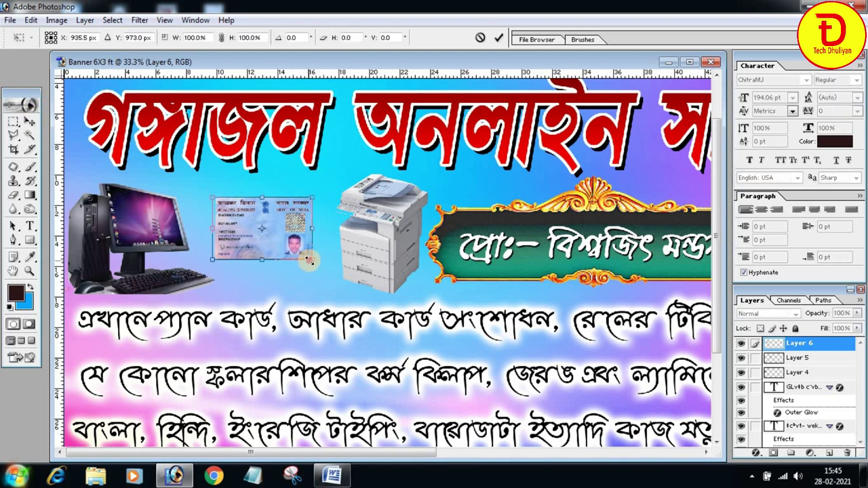
drag(309, 259, 339, 288)
drag(234, 222, 238, 223)
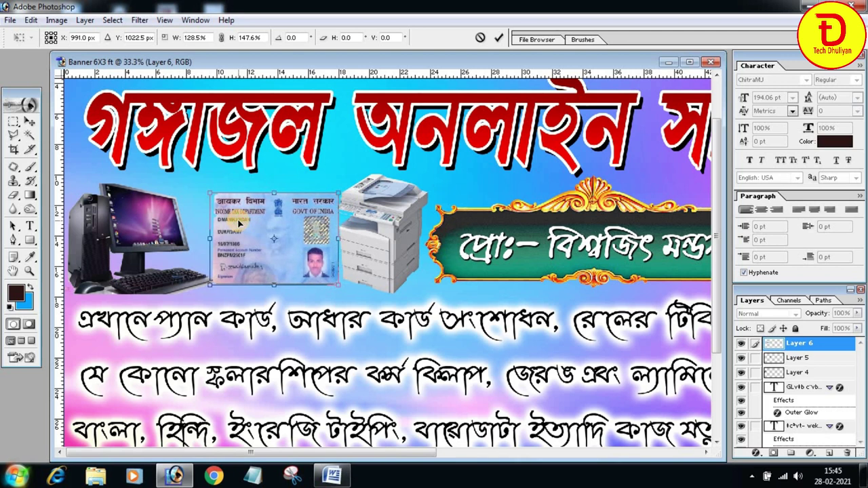
key(Return)
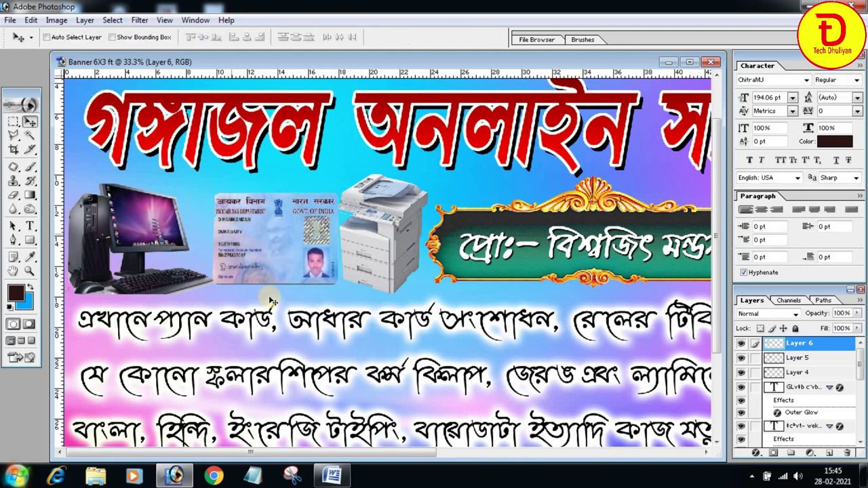
click(757, 453)
click(787, 344)
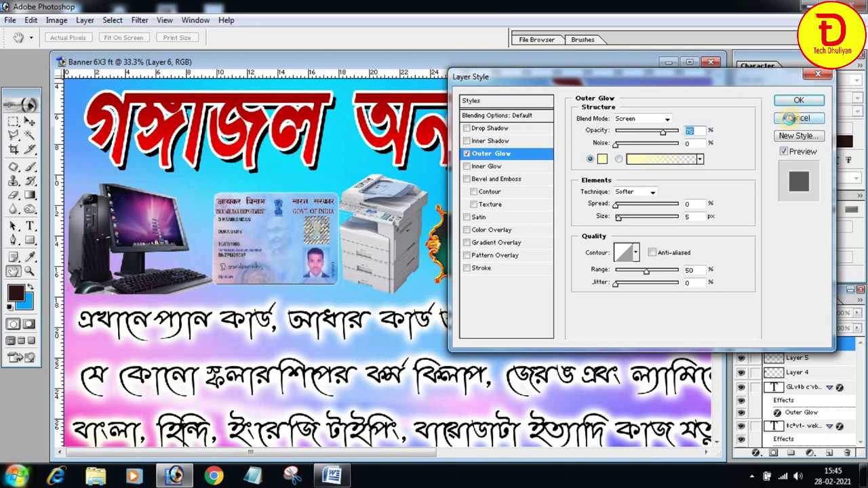
click(788, 118)
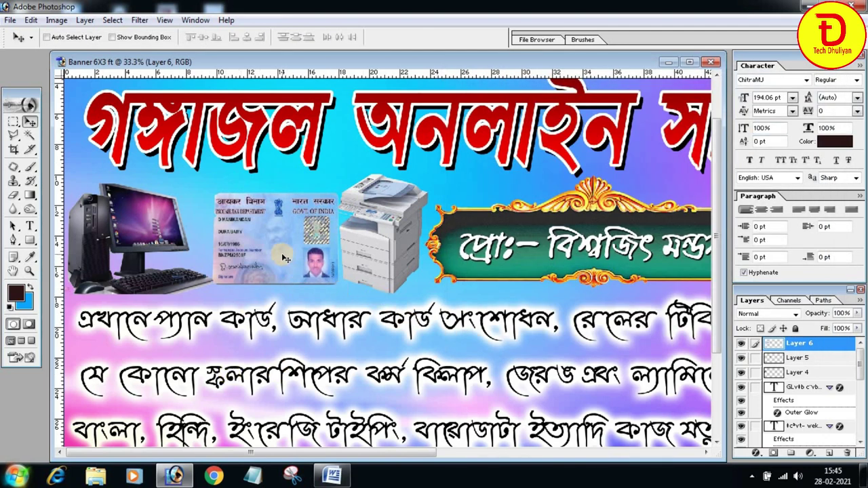
- Re-enlarge the PAN card to about 111% by 126%, zoom out, and bring up the Open window
key(ctrl+z)
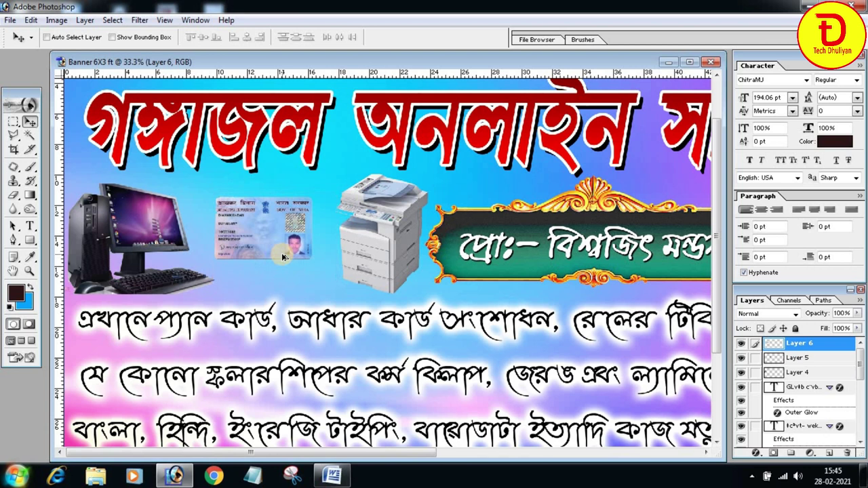
key(ctrl+z)
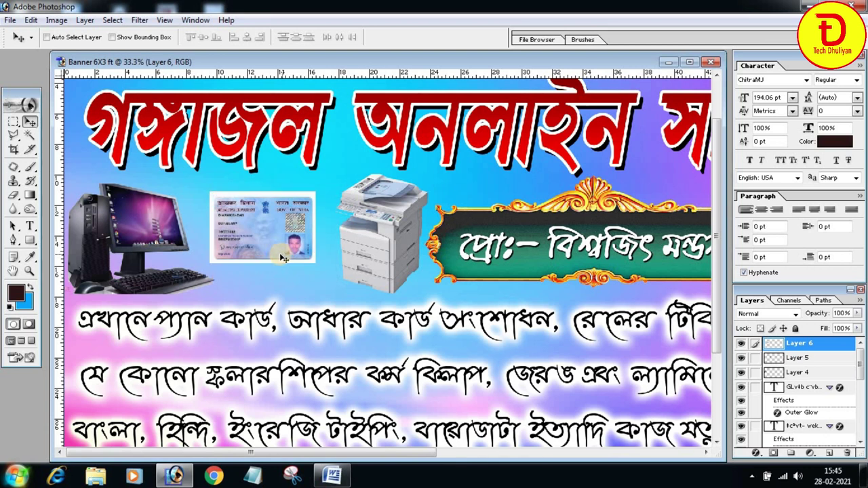
key(ctrl+t)
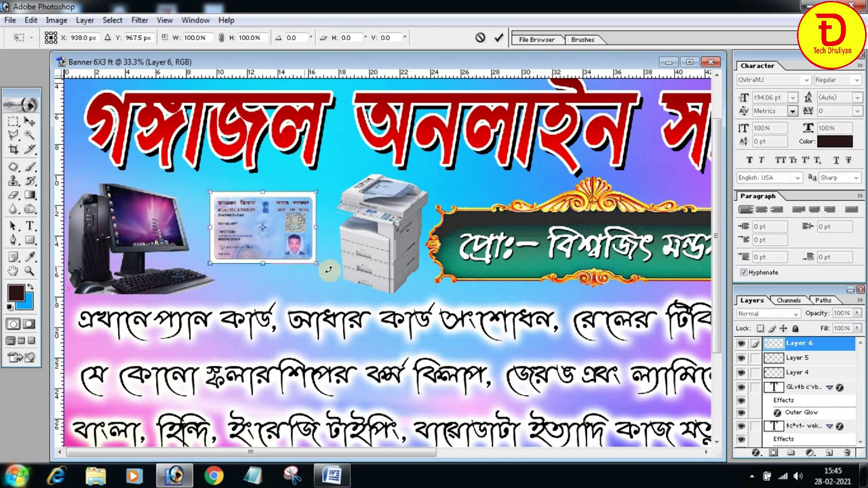
drag(317, 270, 337, 288)
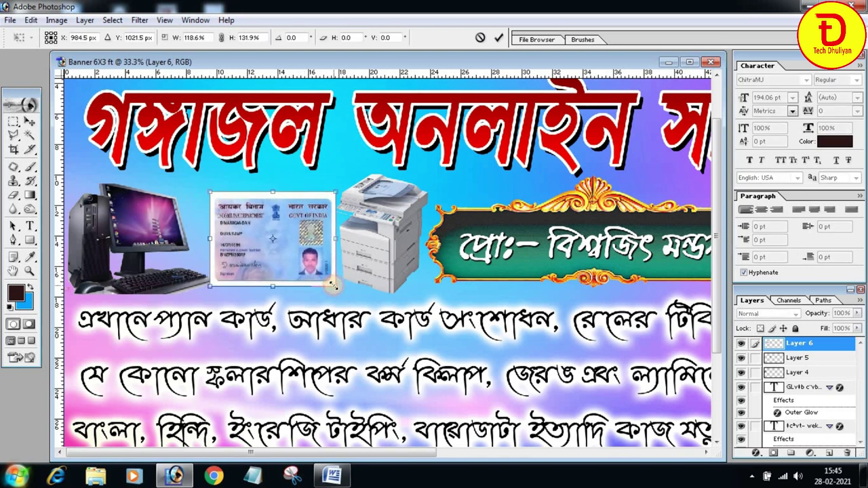
drag(211, 288, 215, 282)
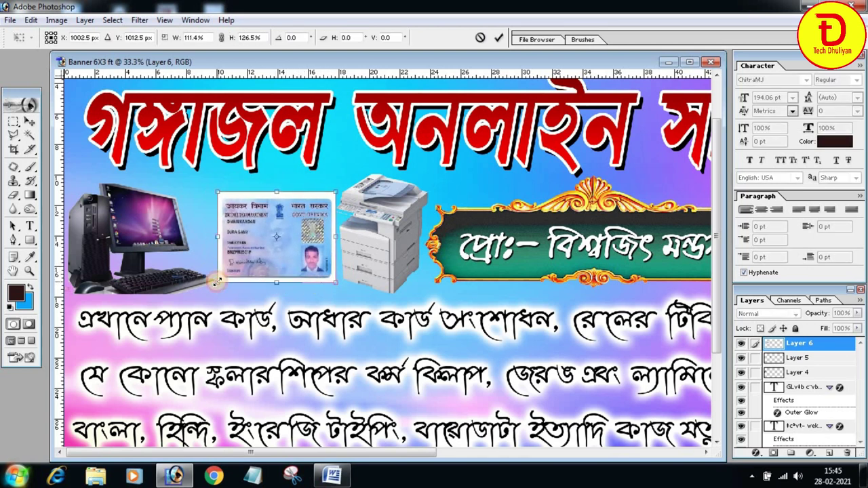
key(Return)
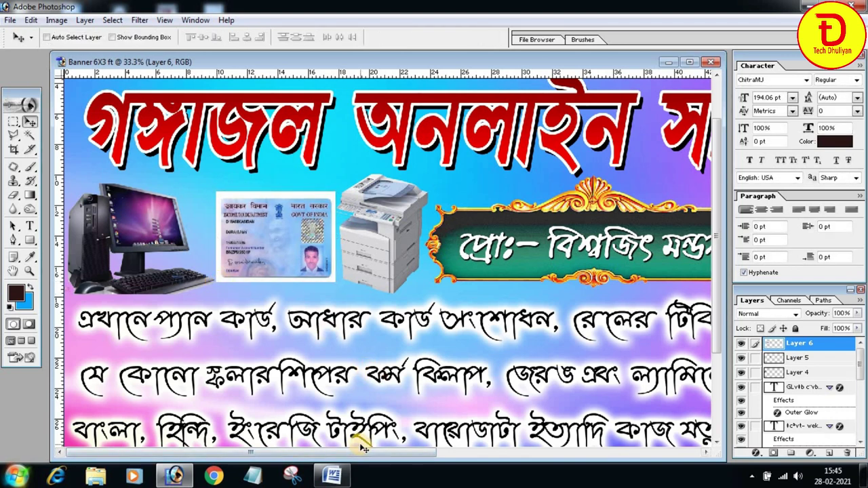
key(ctrl+minus)
key(ctrl+minus)
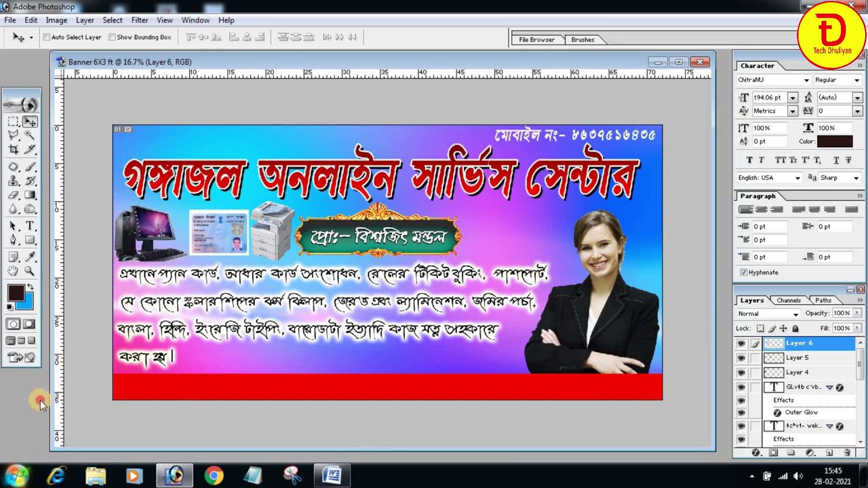
key(ctrl+o)
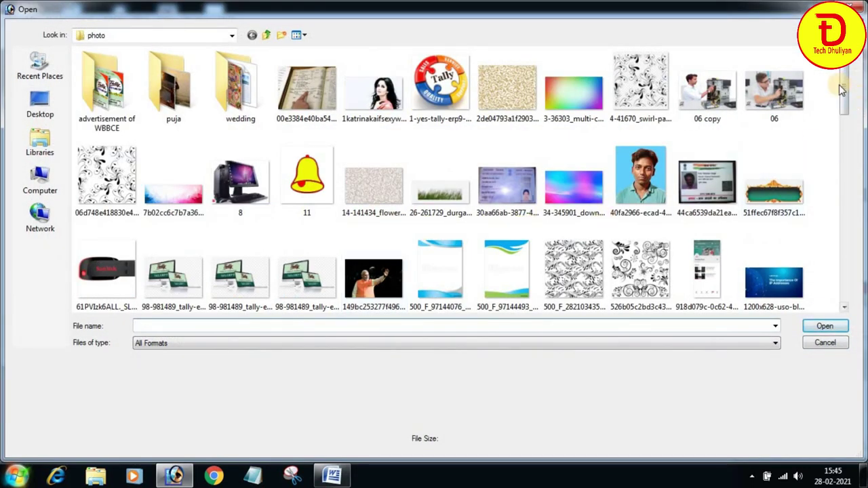
- Open the IndiGo airplane photo and drag it onto the banner as Layer 7
scroll(833, 139, down, 3)
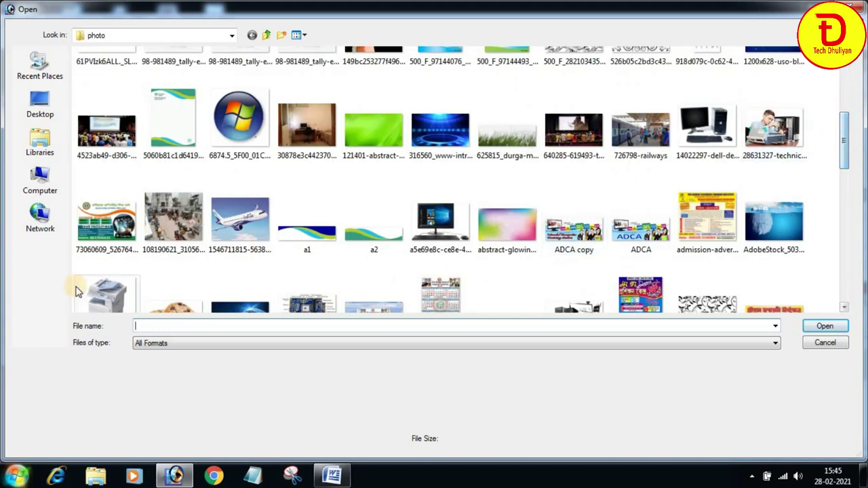
double_click(240, 219)
drag(342, 109, 119, 361)
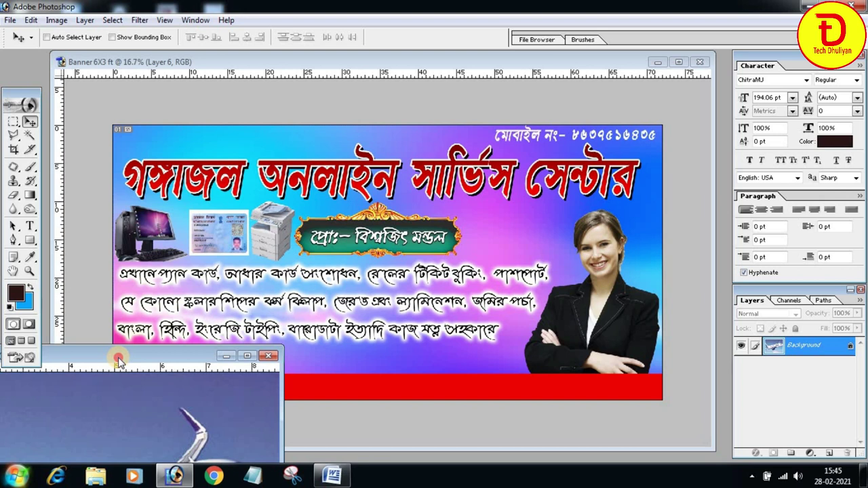
drag(119, 361, 249, 79)
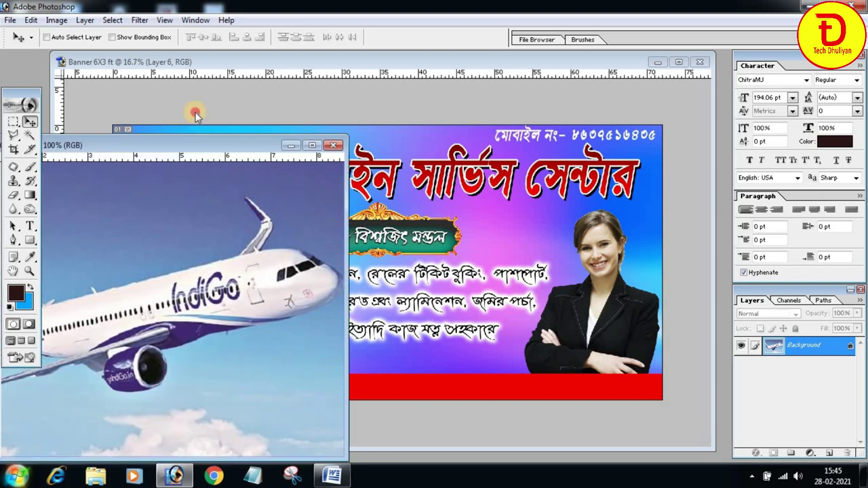
mouse_move(263, 272)
mouse_down()
mouse_move(516, 234)
mouse_move(507, 240)
mouse_up()
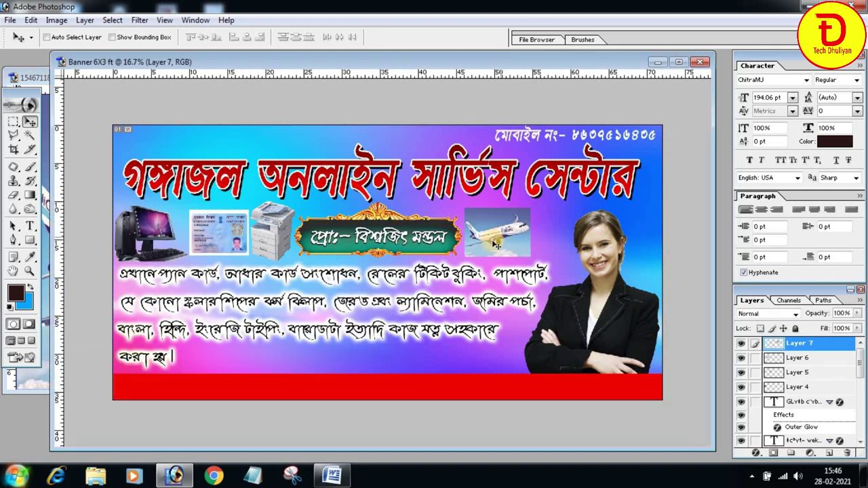
- Scale the airplane to fit between the name panel and the woman, then fit the banner on screen
key(ctrl+t)
mouse_move(530, 207)
mouse_down()
mouse_move(537, 202)
mouse_move(559, 235)
mouse_up()
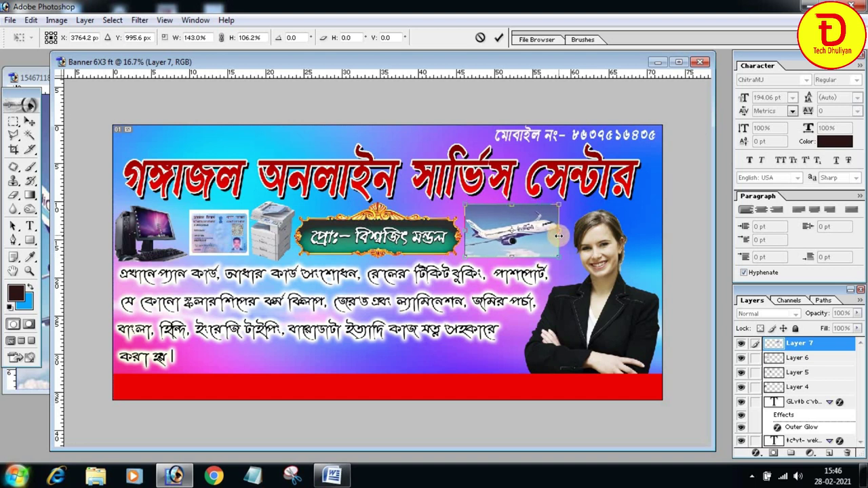
key(Return)
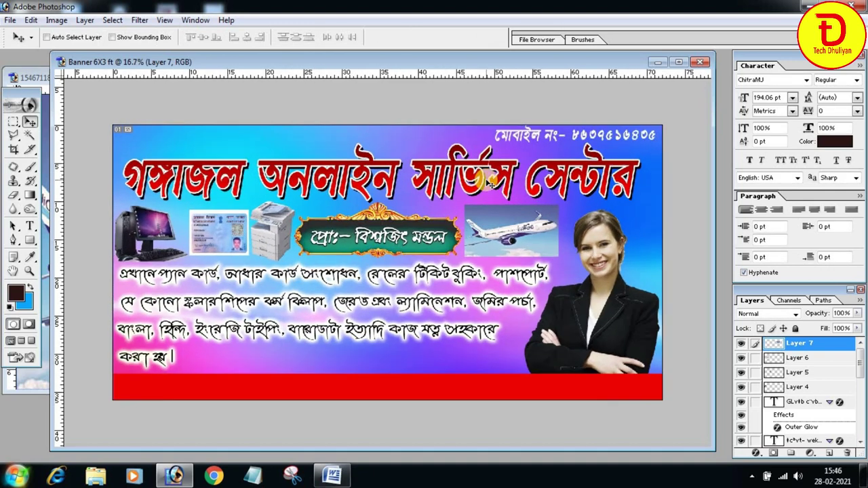
key(ctrl+0)
drag(715, 236, 731, 244)
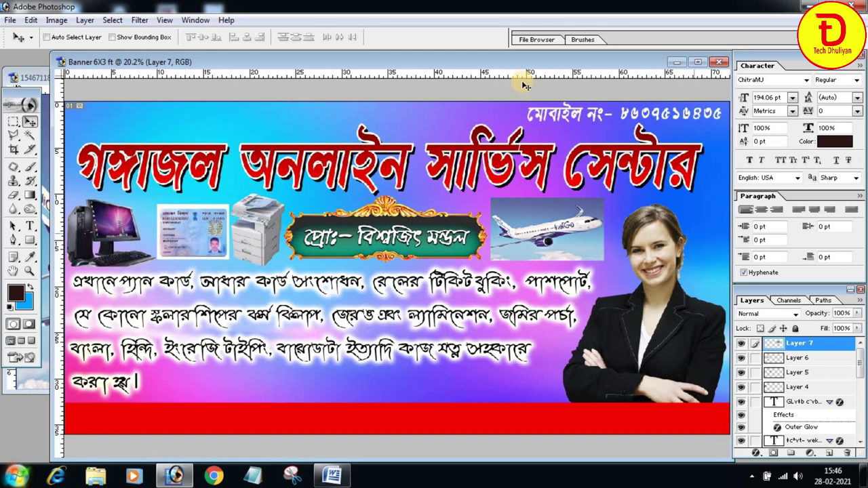
drag(510, 65, 494, 62)
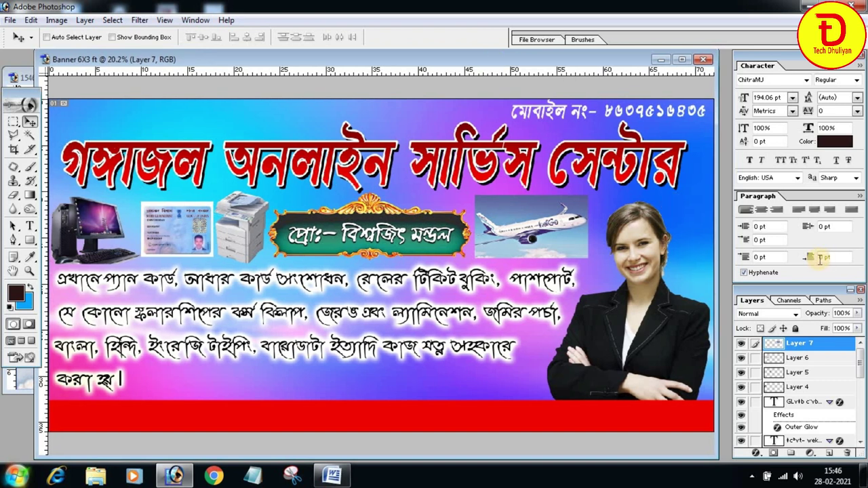
drag(716, 244, 721, 244)
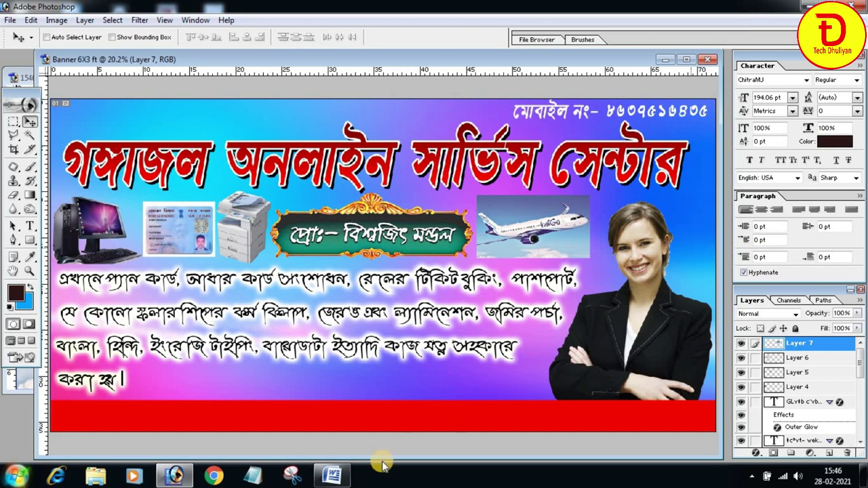
- Select the full contact address line in the Word document, then minimize Word
click(333, 477)
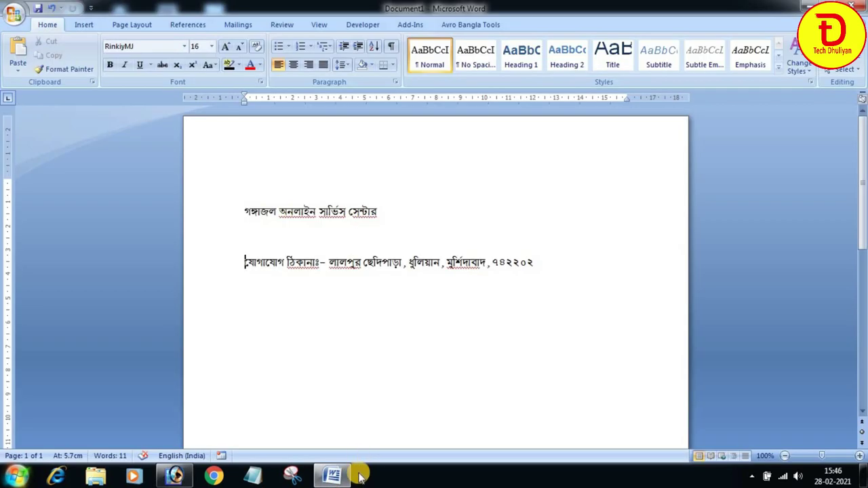
drag(331, 264, 533, 262)
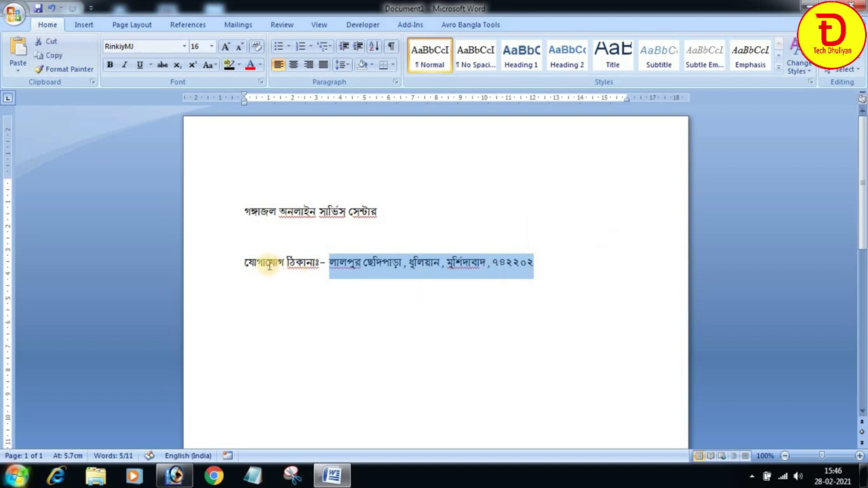
drag(253, 263, 532, 261)
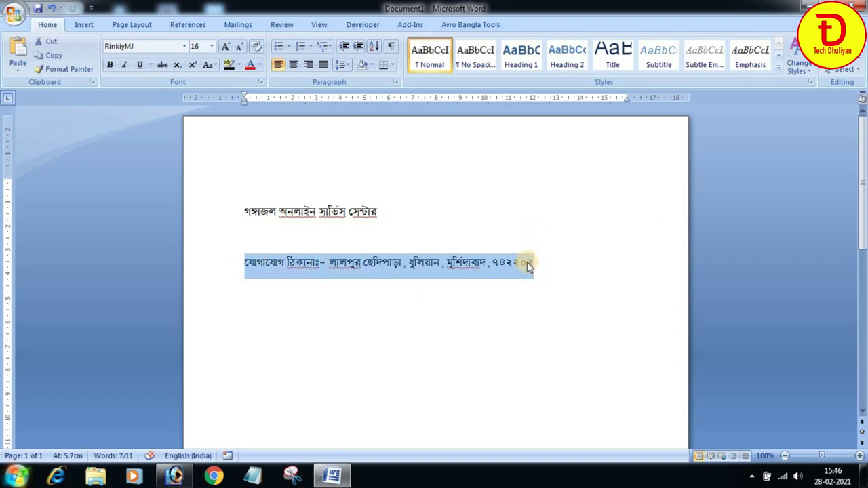
click(331, 476)
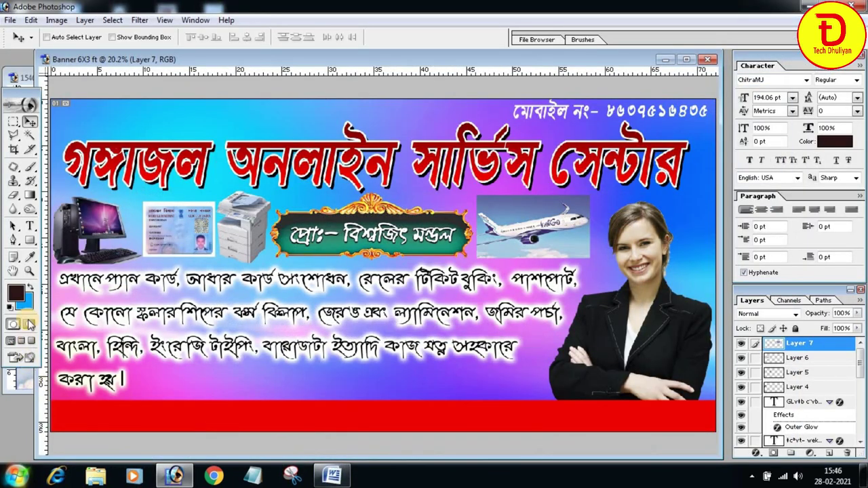
- Paste the Bengali contact address as a new text layer in the red strip and select it
click(29, 225)
click(65, 417)
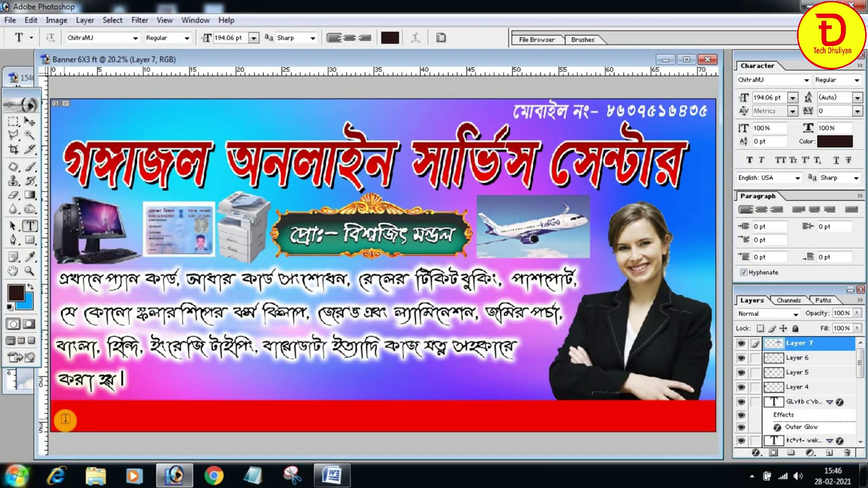
key(ctrl+v)
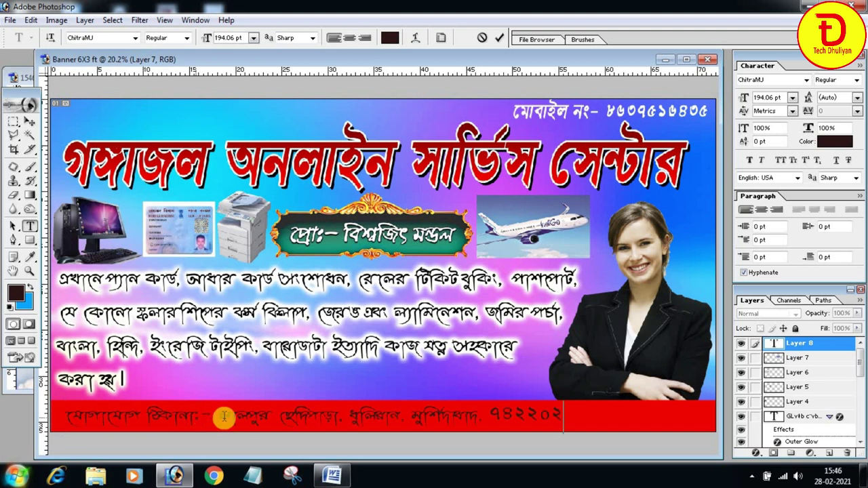
drag(66, 417, 565, 415)
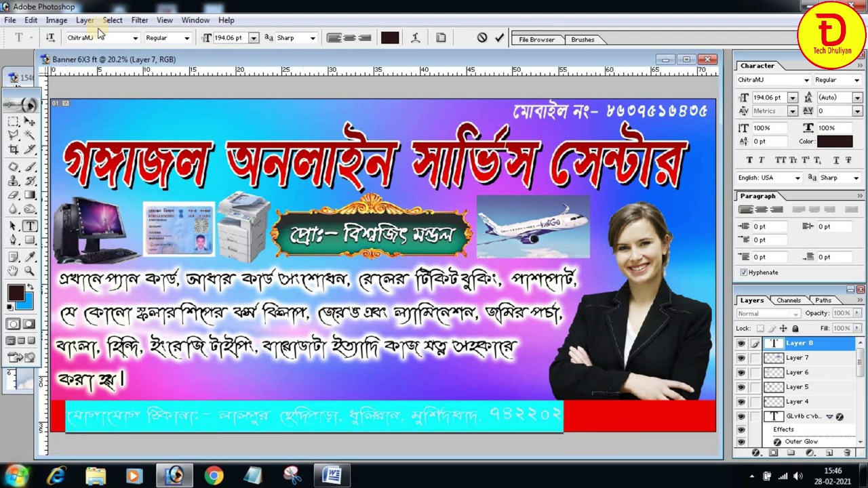
- Set the address text's font family to BhrahmaputraMJ
click(134, 39)
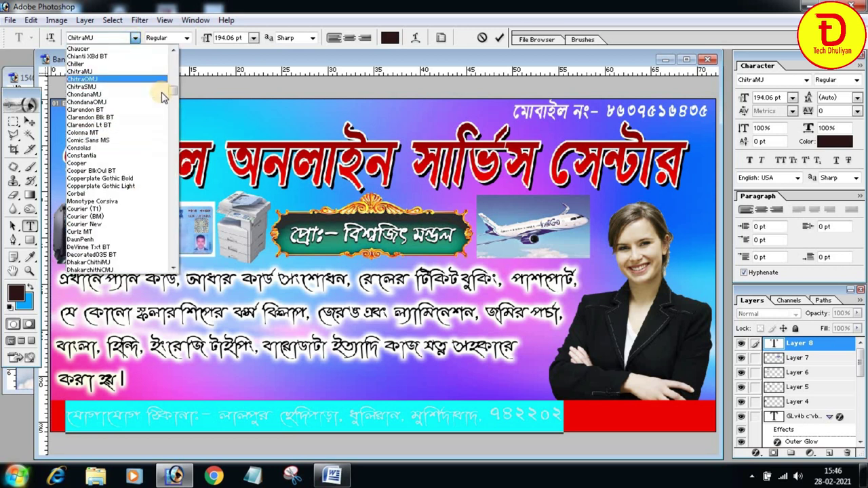
scroll(157, 105, up, 2)
scroll(158, 105, up, 3)
scroll(157, 106, up, 2)
scroll(158, 105, up, 3)
scroll(157, 105, up, 3)
scroll(157, 105, up, 2)
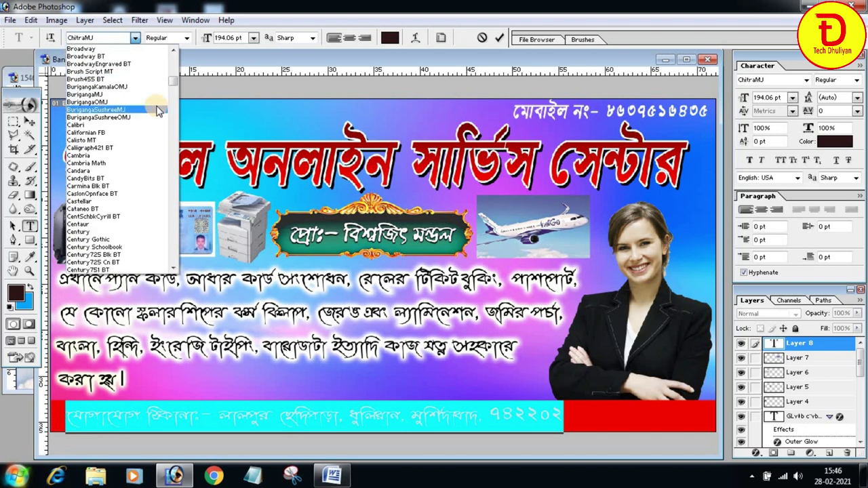
scroll(157, 108, up, 5)
scroll(156, 106, up, 2)
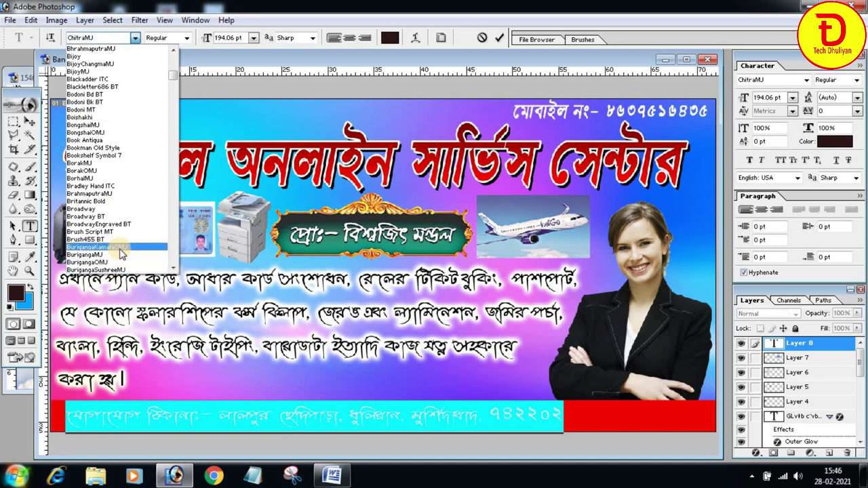
scroll(102, 243, down, 1)
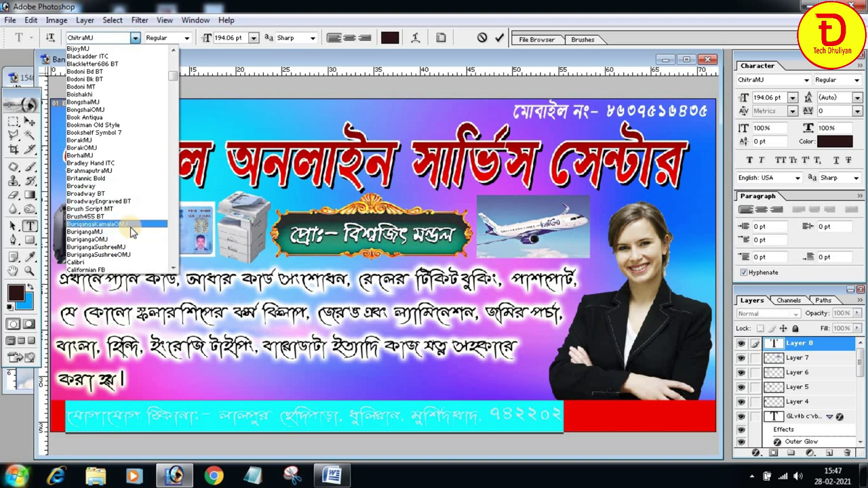
scroll(128, 197, up, 1)
scroll(129, 186, up, 1)
scroll(129, 189, up, 2)
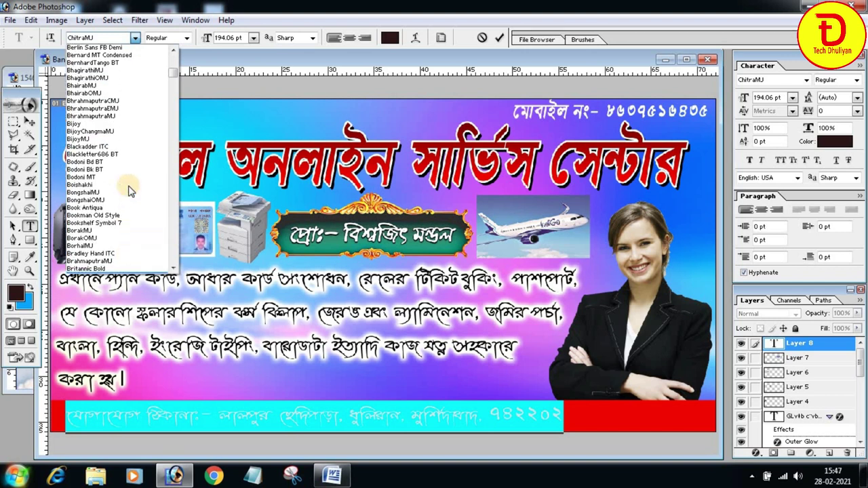
click(106, 118)
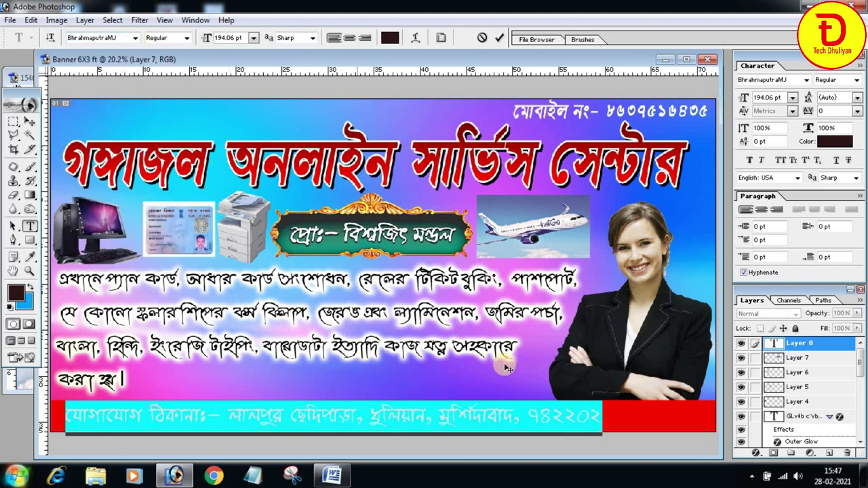
key(ctrl+h)
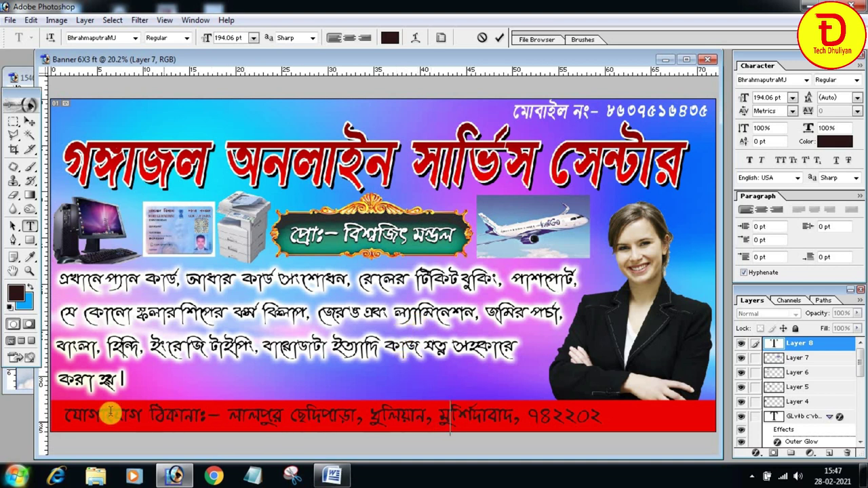
- Colour the whole address line white (FFFFFF)
mouse_move(65, 415)
mouse_down()
mouse_move(675, 412)
mouse_move(617, 418)
mouse_up()
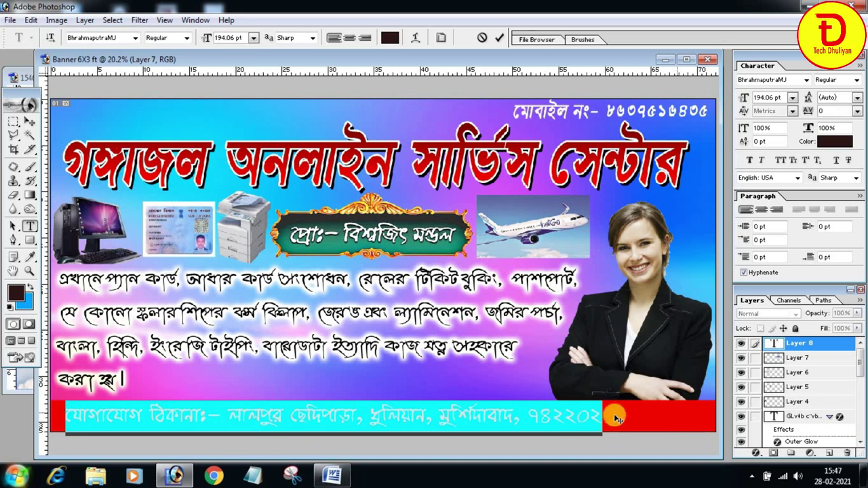
click(826, 229)
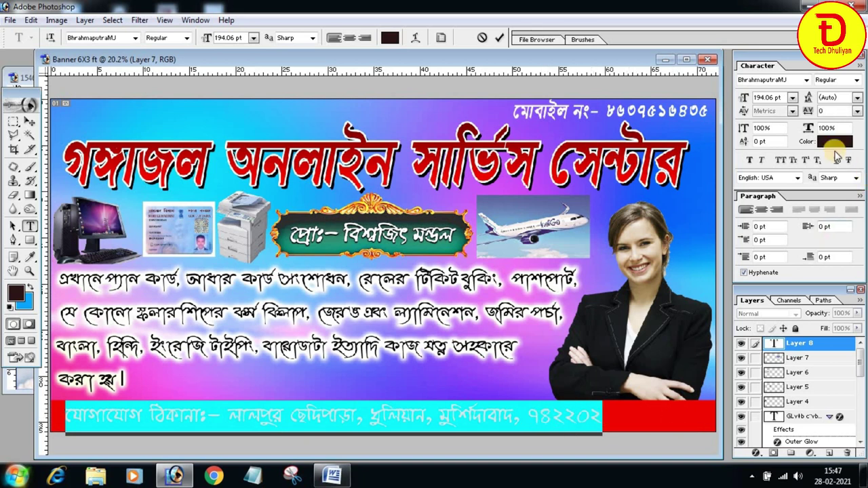
click(834, 141)
drag(517, 114, 449, 95)
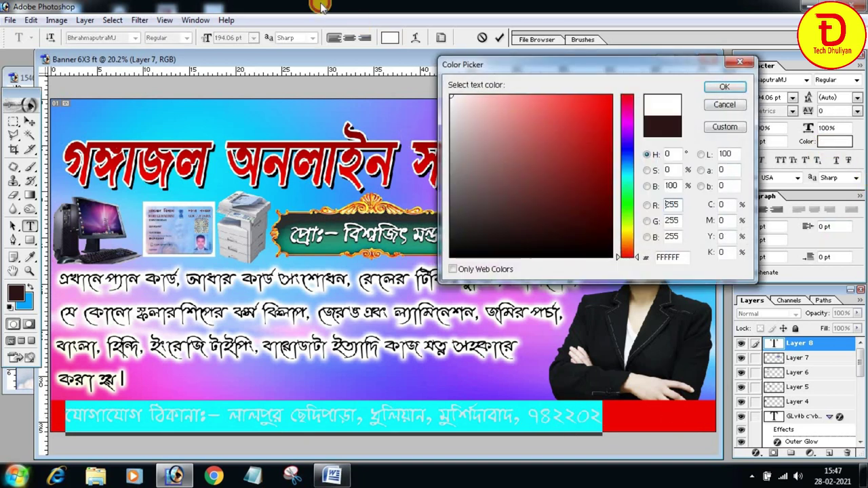
click(722, 86)
click(512, 426)
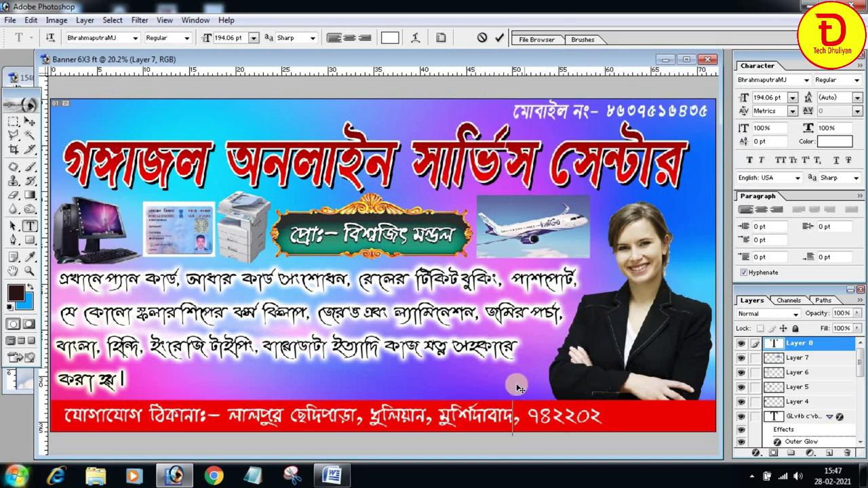
- Stretch the address text to about 119% width across the red strip
click(30, 120)
key(ctrl+t)
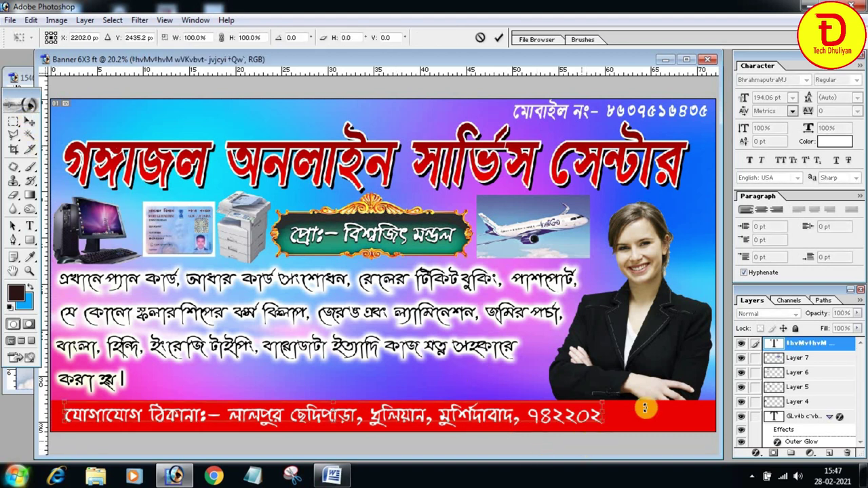
drag(598, 420, 701, 422)
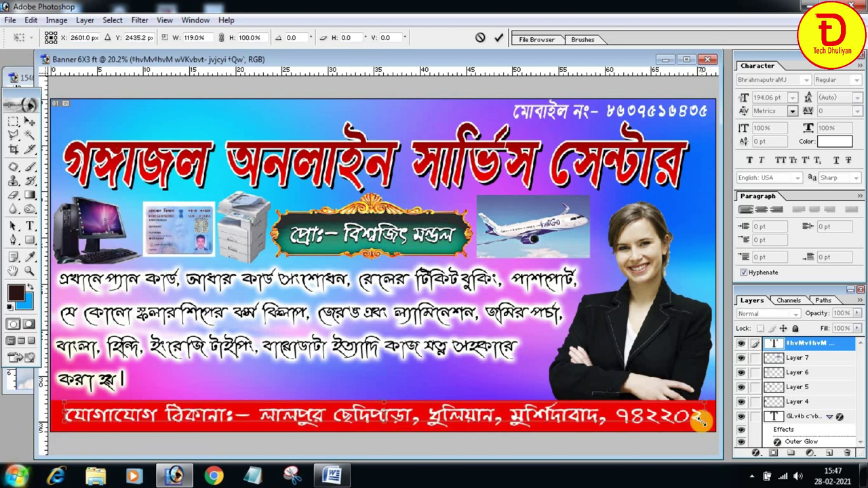
key(Return)
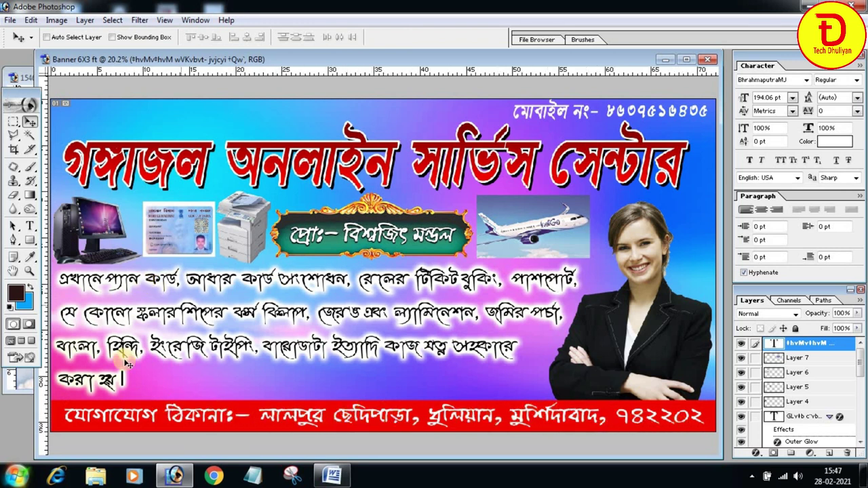
- Select the whole address line and change its font from BhrahmaputraMJ to SutonnyMJ
click(32, 225)
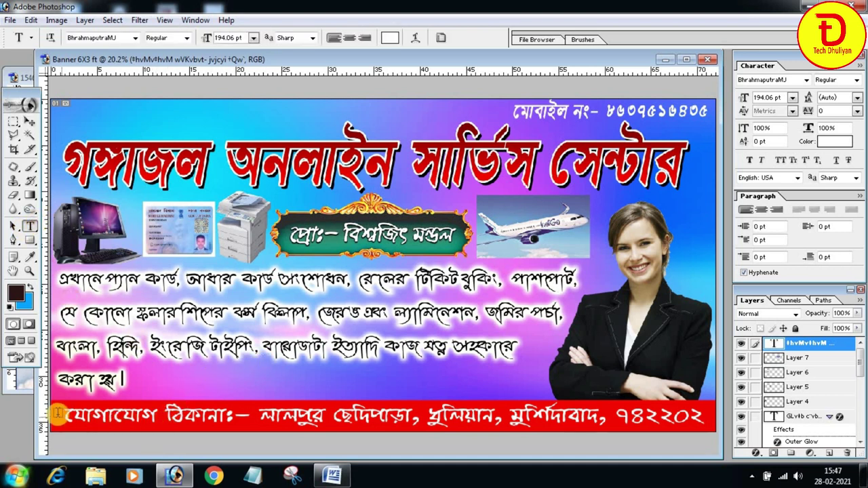
drag(65, 415, 705, 417)
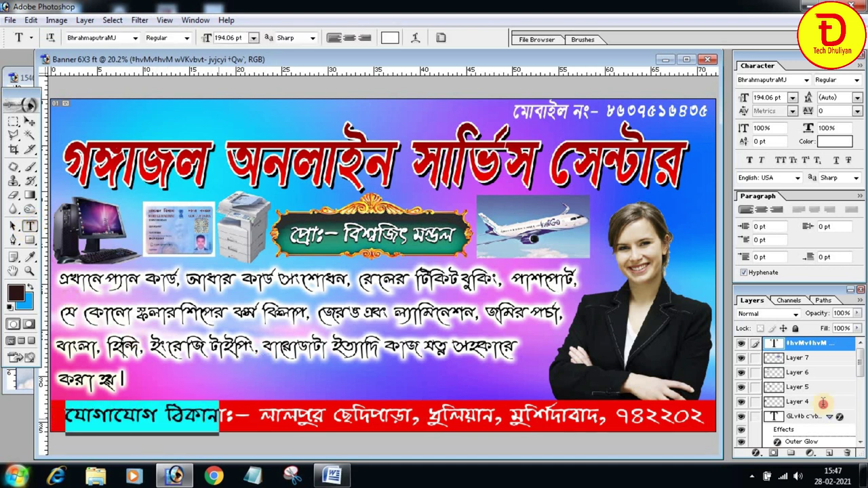
click(135, 38)
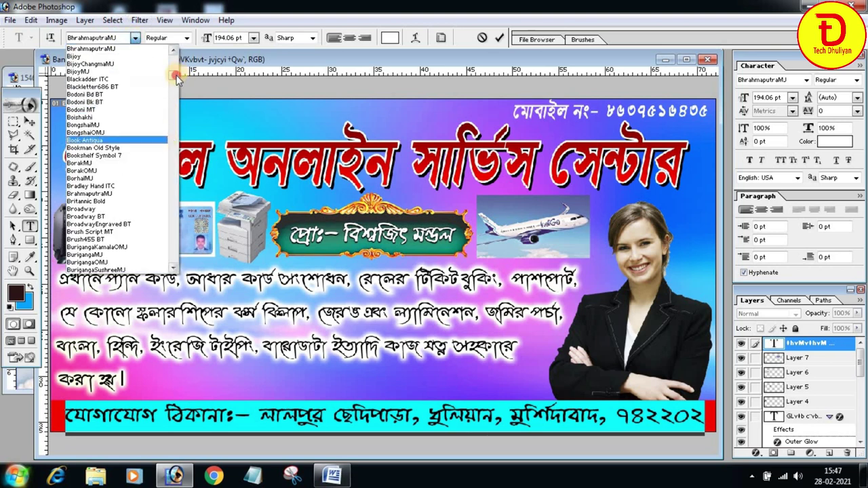
drag(176, 78, 171, 234)
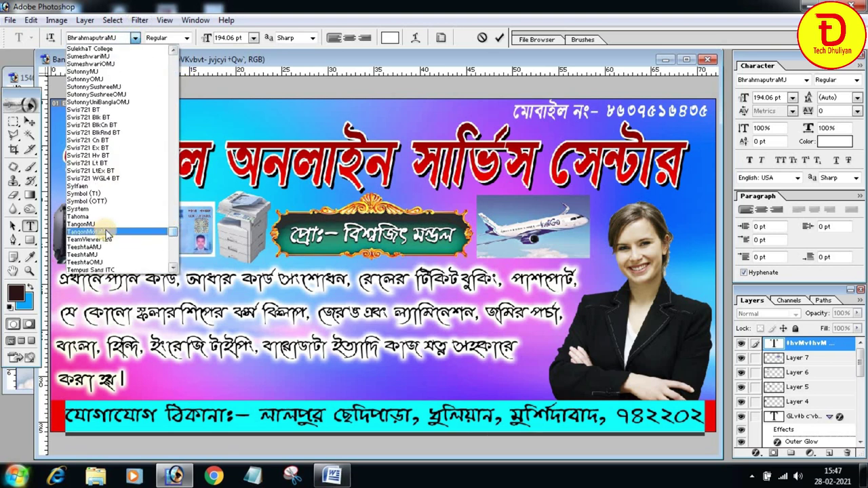
scroll(112, 240, down, 2)
scroll(108, 247, down, 1)
scroll(108, 247, down, 2)
scroll(109, 248, down, 1)
scroll(111, 248, down, 1)
scroll(111, 248, down, 1)
scroll(111, 248, down, 1)
scroll(112, 249, down, 1)
scroll(112, 247, down, 1)
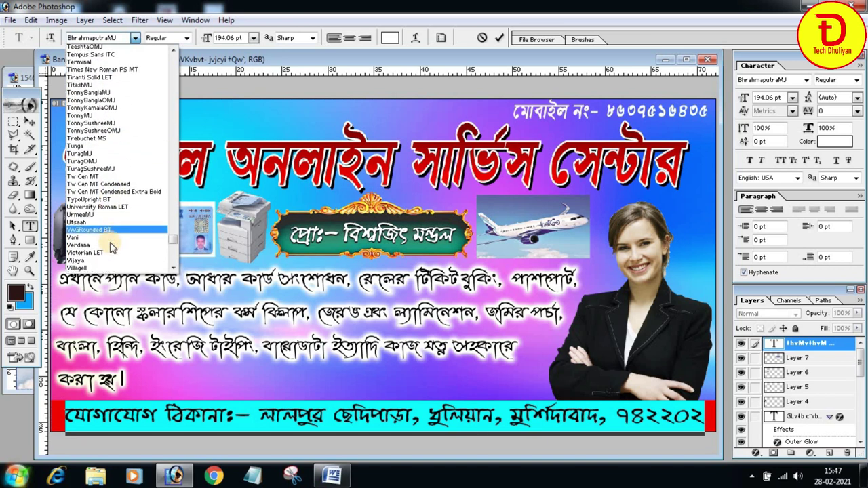
scroll(112, 248, down, 2)
scroll(121, 245, down, 2)
scroll(122, 243, up, 2)
scroll(118, 234, up, 3)
scroll(116, 229, up, 2)
scroll(133, 226, up, 2)
scroll(135, 225, up, 2)
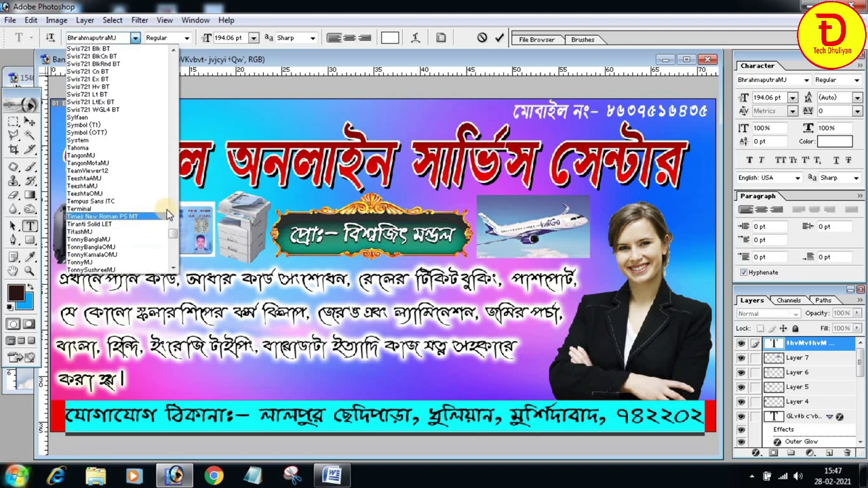
scroll(116, 201, up, 1)
scroll(116, 202, up, 3)
scroll(116, 201, up, 3)
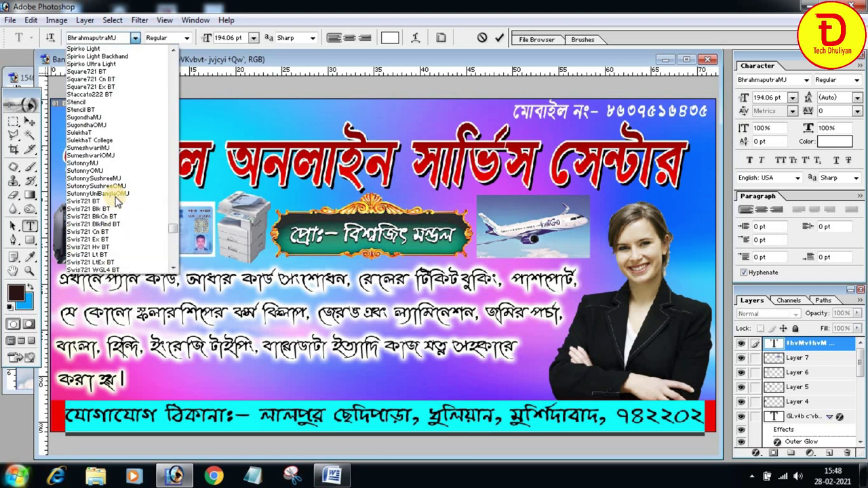
click(88, 163)
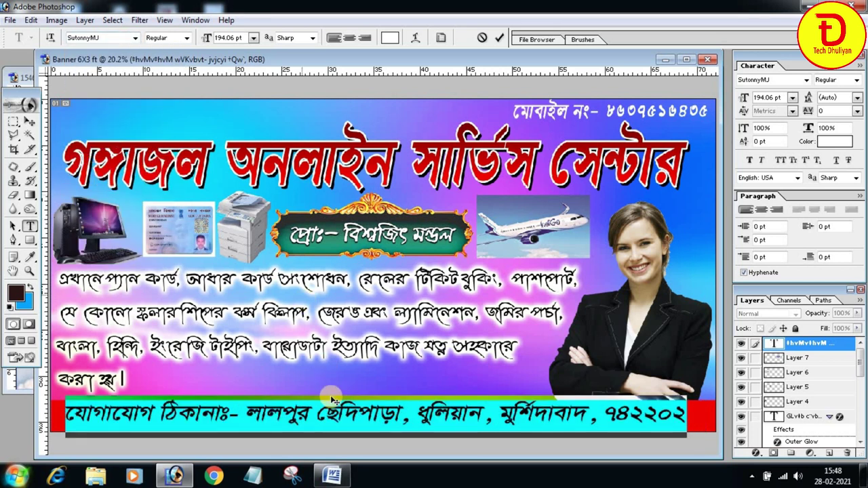
key(ctrl+h)
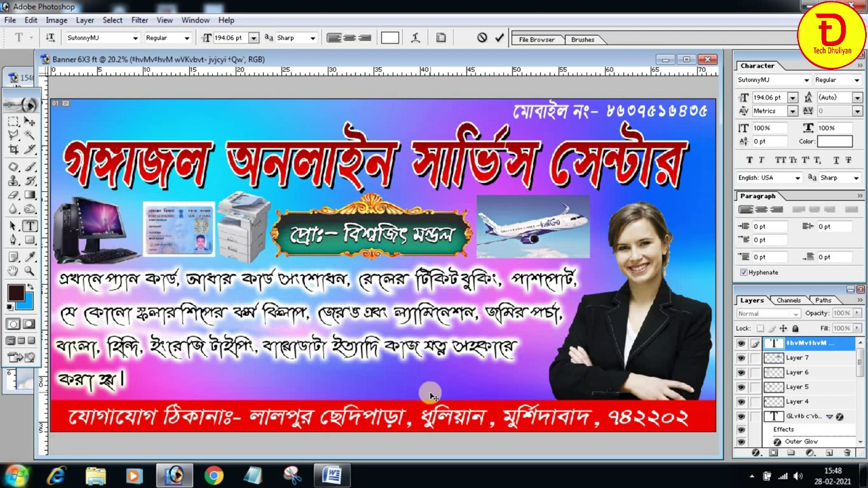
click(30, 124)
- Apply a Drop Shadow layer style to the address text layer with Opacity 100% and Spread 15%
click(757, 453)
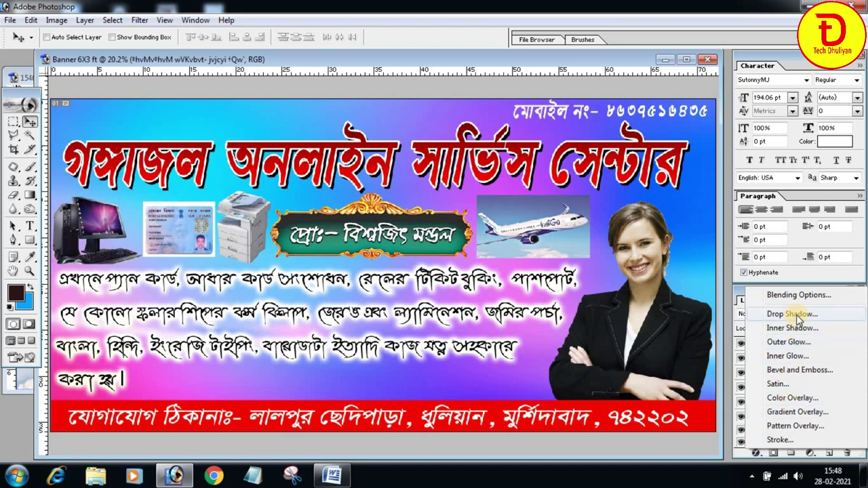
click(818, 316)
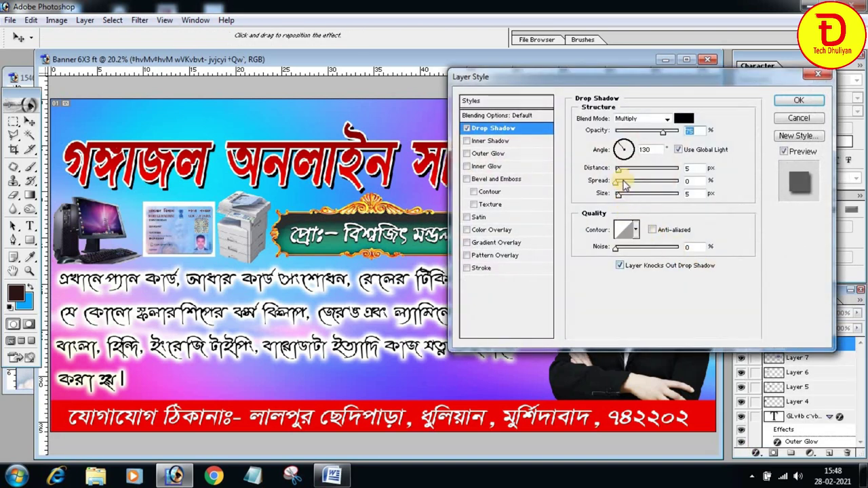
drag(676, 134, 682, 132)
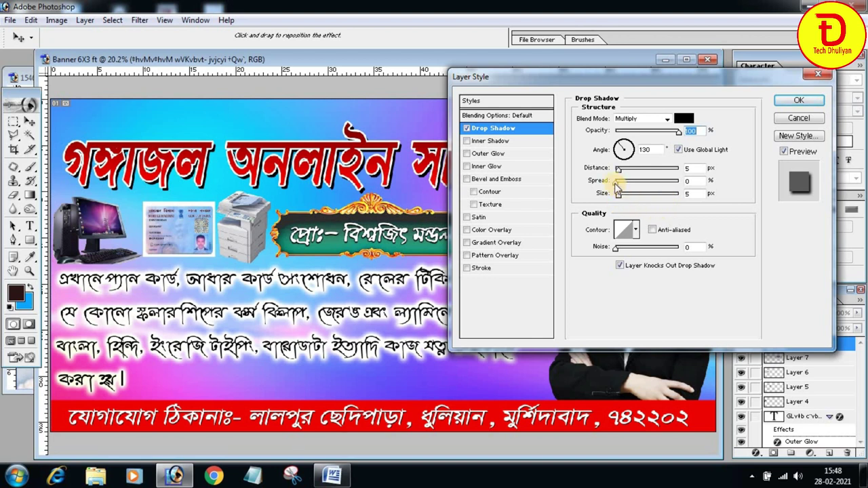
drag(624, 187, 626, 187)
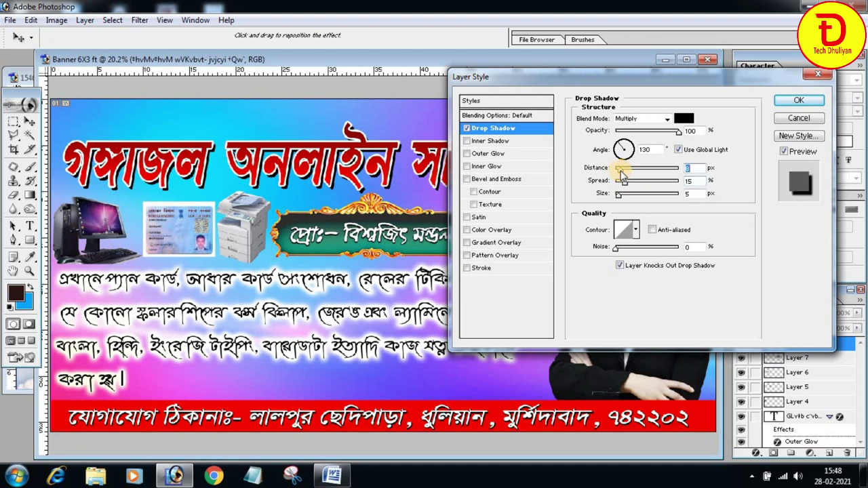
click(800, 101)
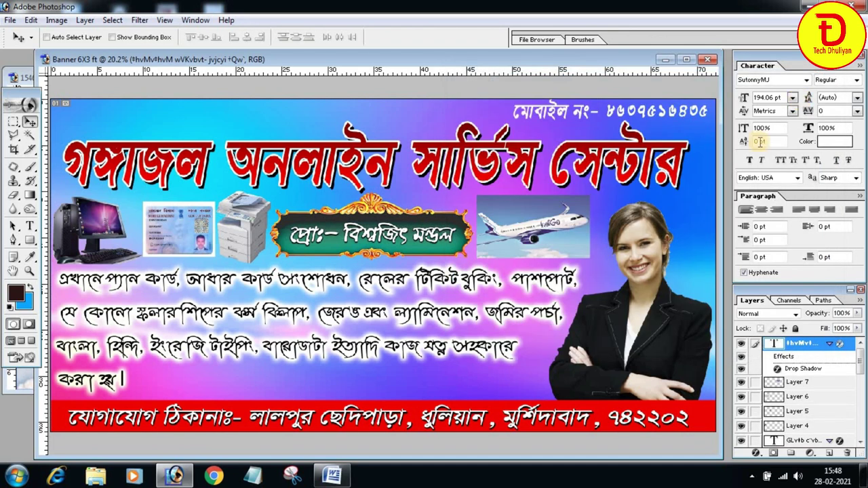